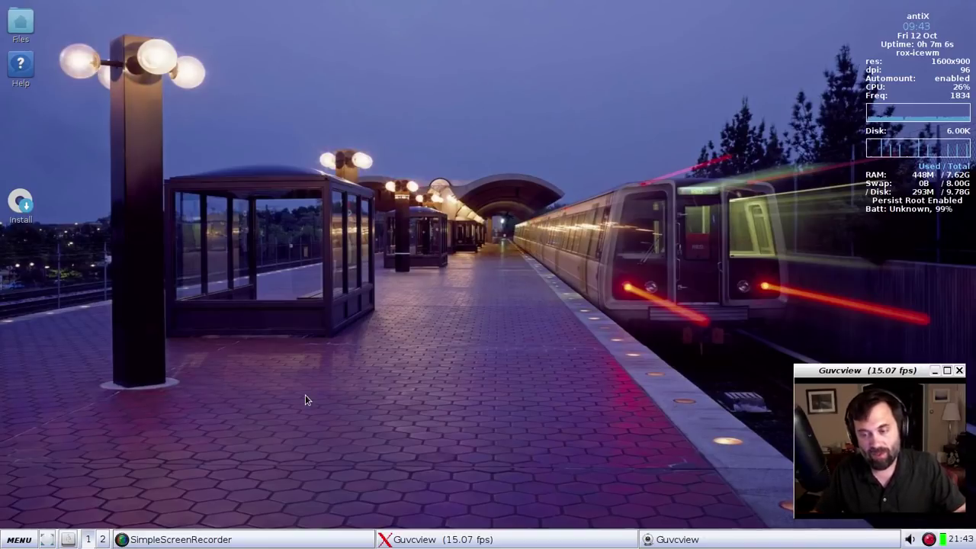
Launch the antiX Control Center from the main menu's Applications submenus.
{"action": "left_click", "coordinate": [9, 542]}
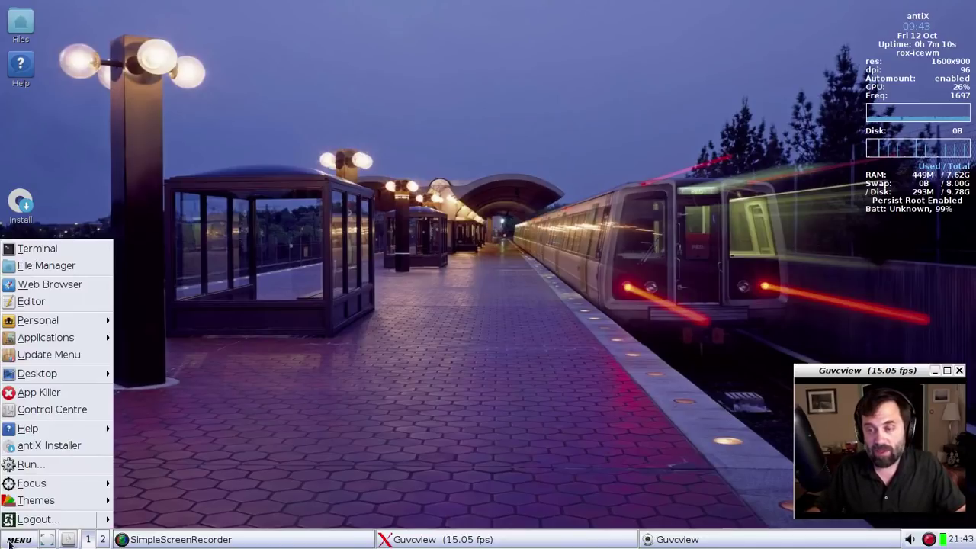
{"action": "left_click", "coordinate": [137, 99]}
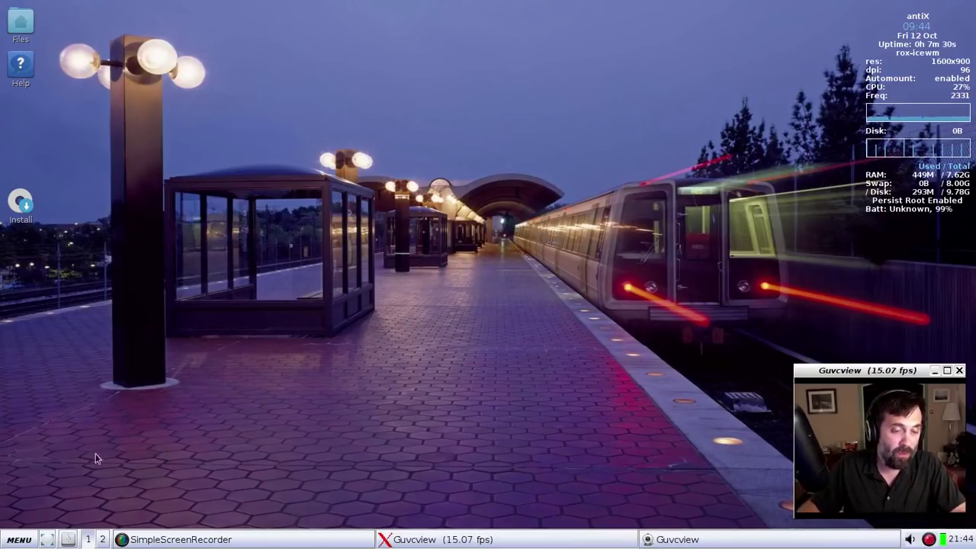
{"action": "left_click", "coordinate": [26, 540]}
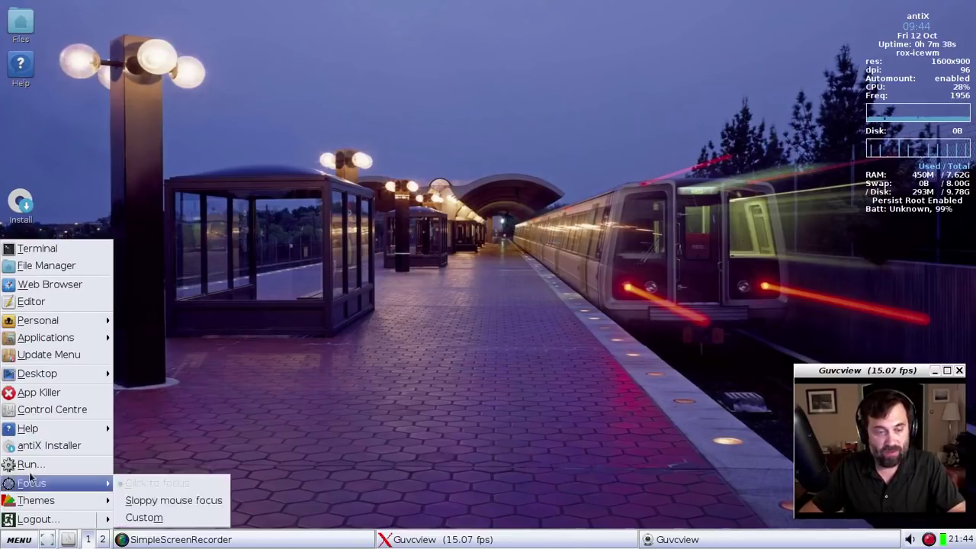
{"action": "mouse_move", "coordinate": [24, 340]}
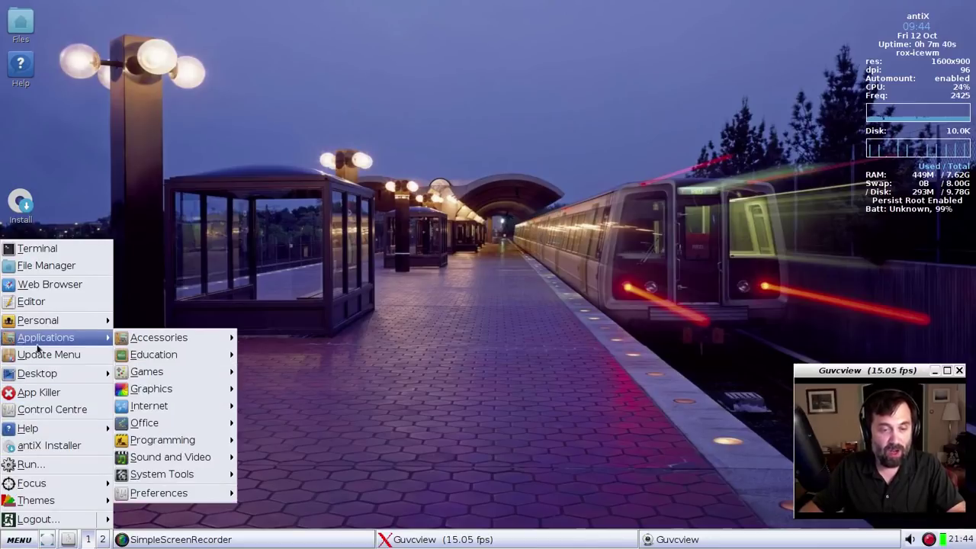
{"action": "mouse_move", "coordinate": [142, 343]}
{"action": "mouse_move", "coordinate": [175, 475]}
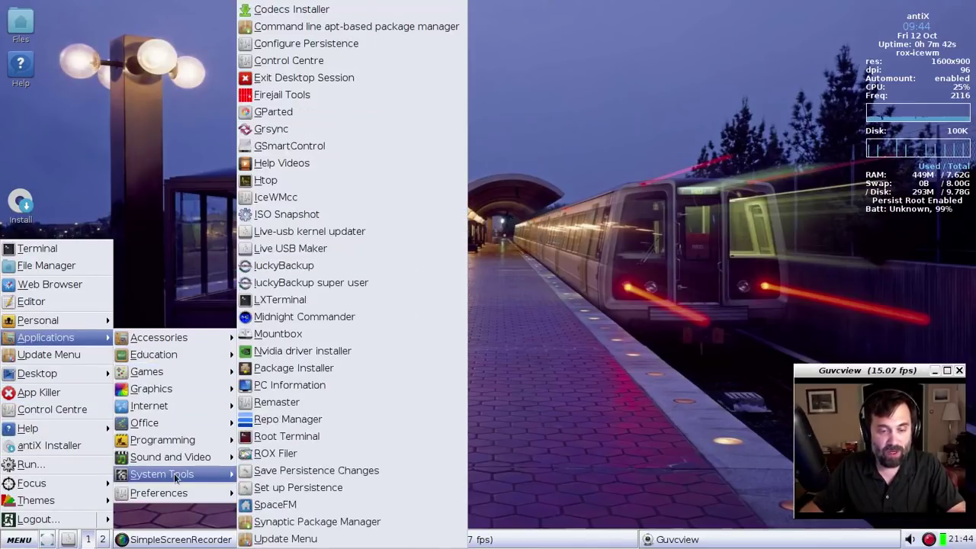
{"action": "mouse_move", "coordinate": [182, 494]}
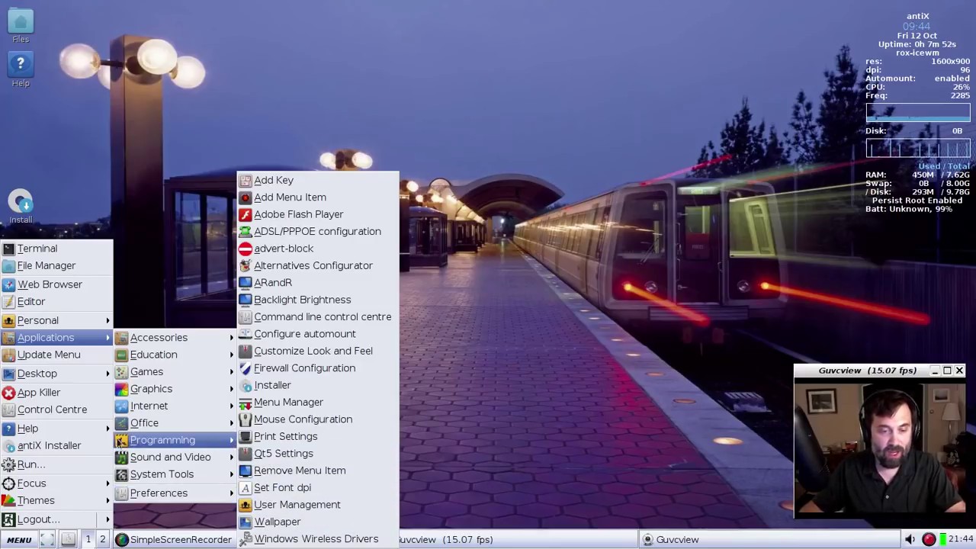
{"action": "left_click", "coordinate": [35, 411]}
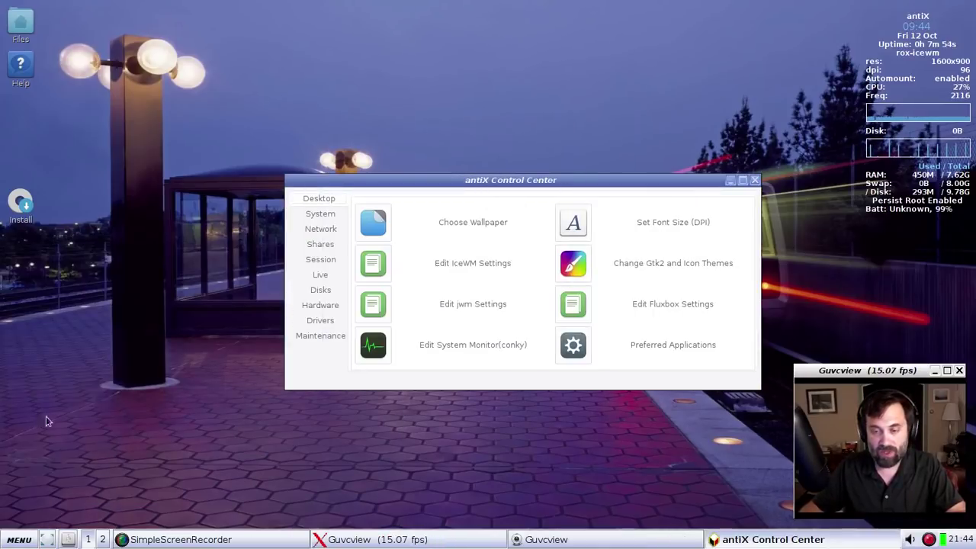
Open the wallpaper picture chooser and preview default images from AntiX-Delight.jpg to back.jpg.
{"action": "left_click", "coordinate": [374, 223]}
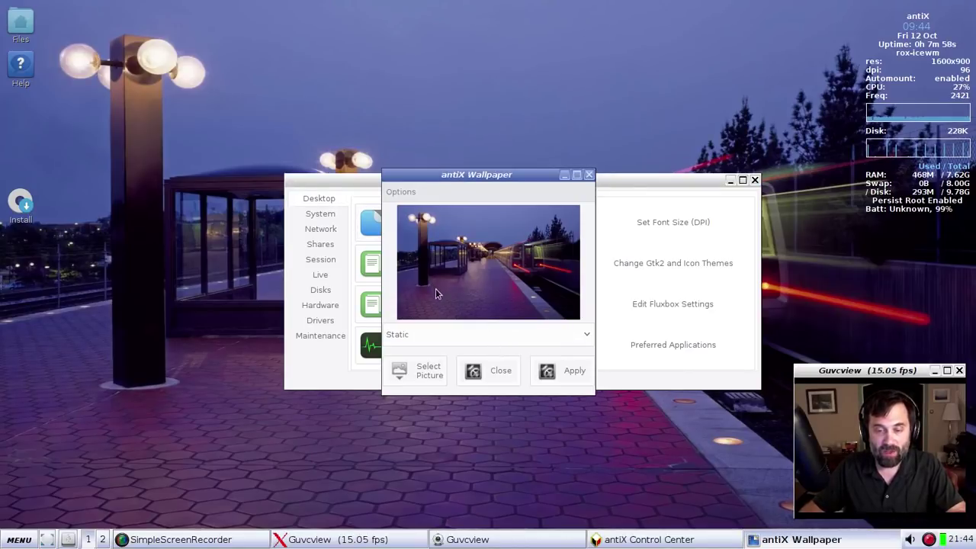
{"action": "left_click", "coordinate": [414, 374]}
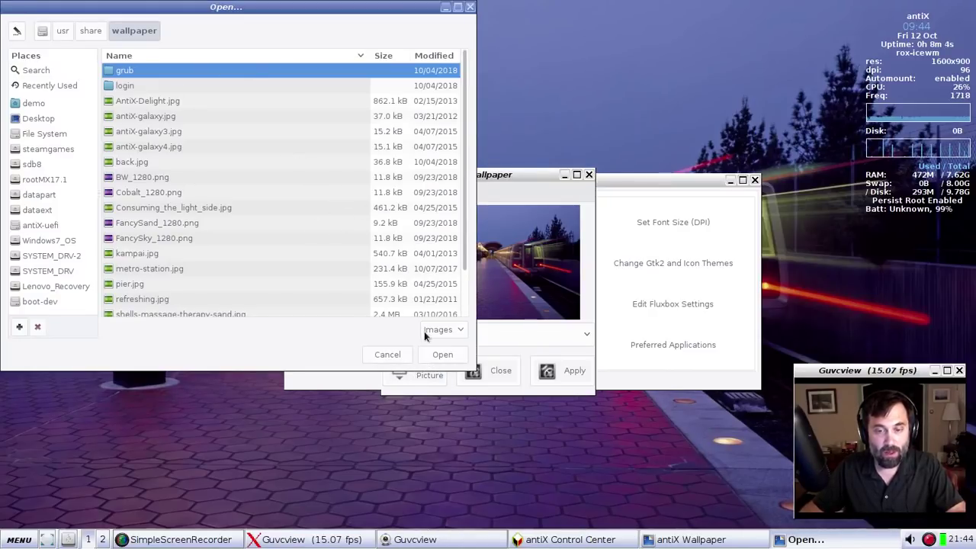
{"action": "left_click", "coordinate": [158, 102]}
{"action": "left_click", "coordinate": [141, 118]}
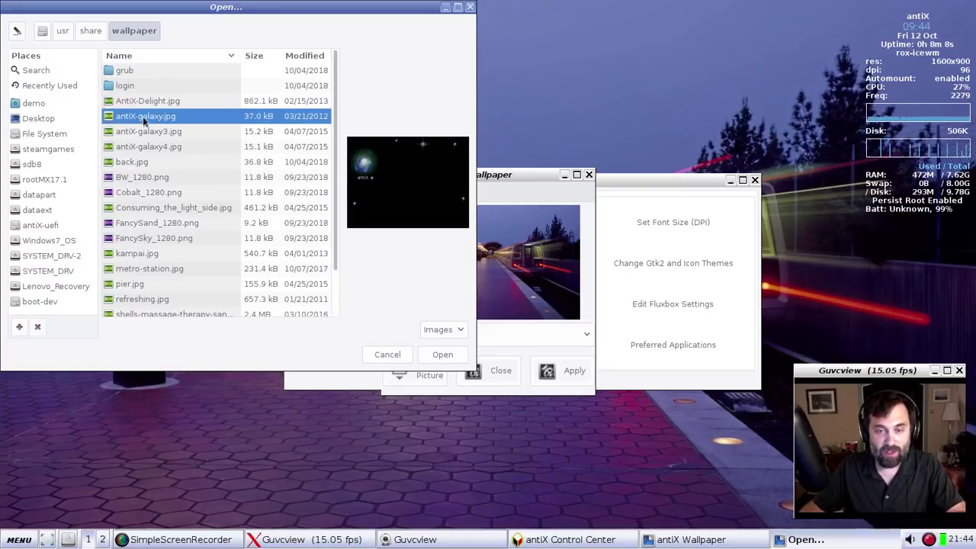
{"action": "left_click", "coordinate": [151, 133]}
{"action": "left_click", "coordinate": [173, 149]}
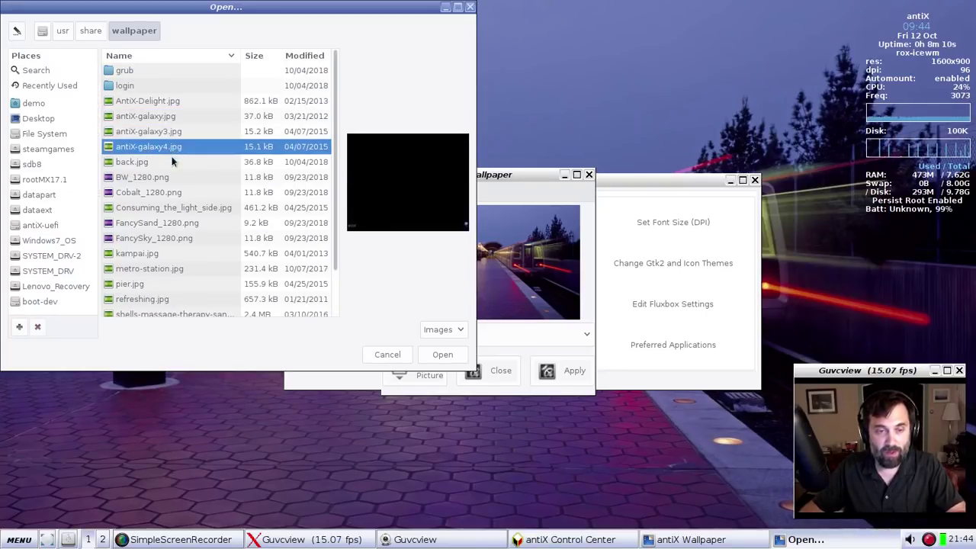
{"action": "left_click", "coordinate": [173, 161]}
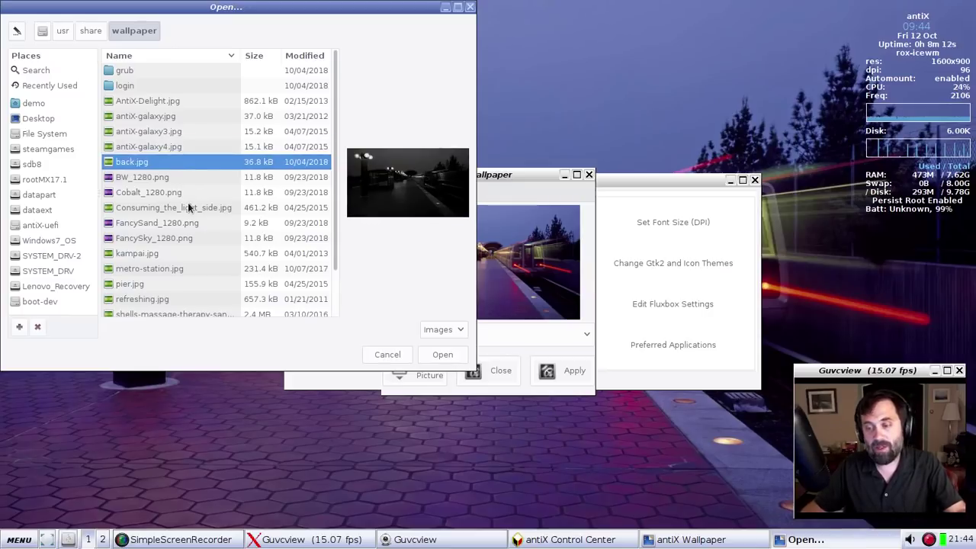
Choose dalek-16x9.jpg from the home Live-usb-storage/wallpapers folder as the picture.
{"action": "left_click", "coordinate": [36, 105]}
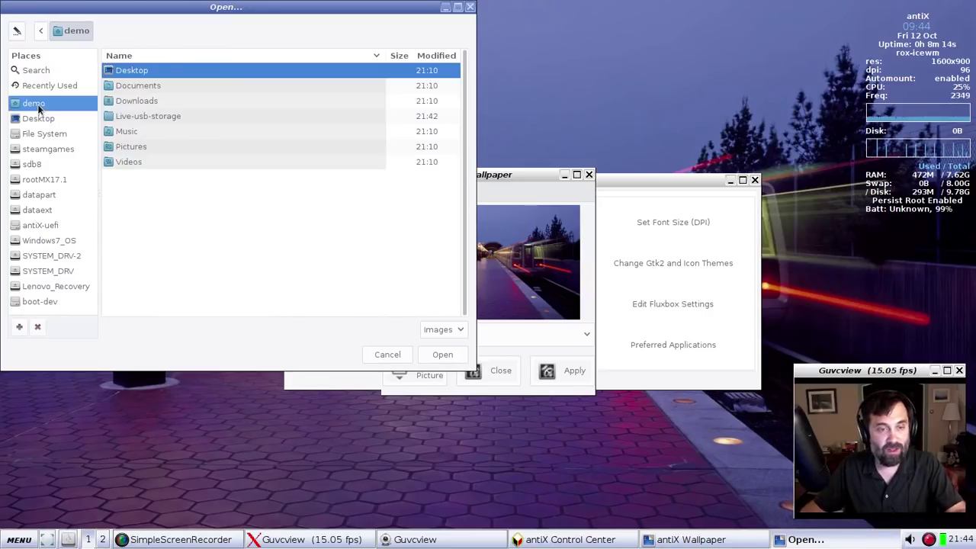
{"action": "double_click", "coordinate": [135, 117]}
{"action": "double_click", "coordinate": [119, 72]}
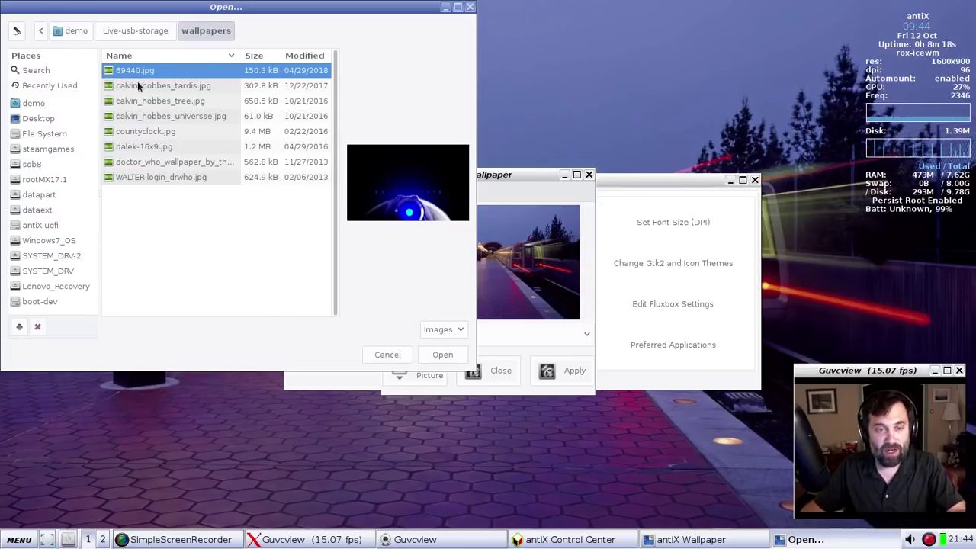
{"action": "left_click", "coordinate": [141, 86]}
{"action": "left_click", "coordinate": [148, 102]}
{"action": "left_click", "coordinate": [144, 87]}
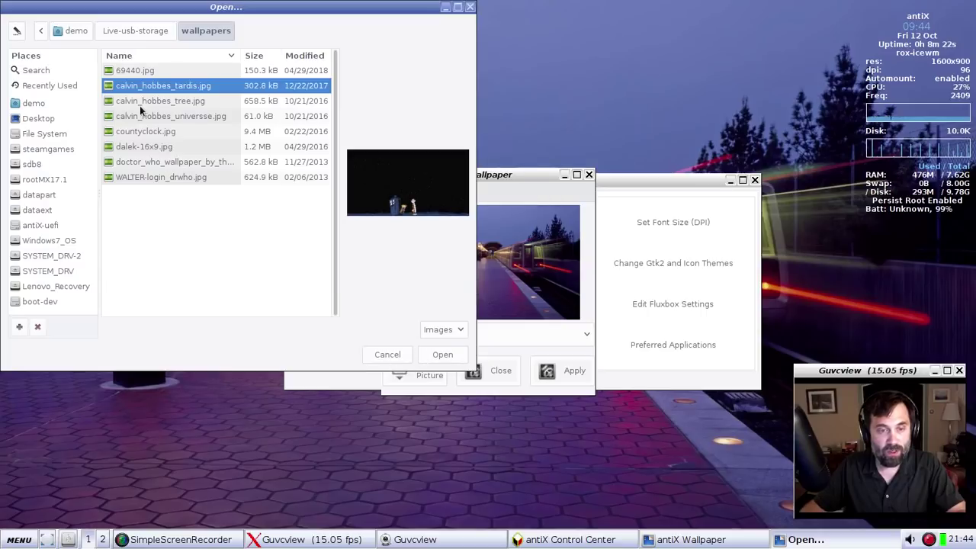
{"action": "left_click", "coordinate": [140, 105]}
{"action": "left_click", "coordinate": [153, 148]}
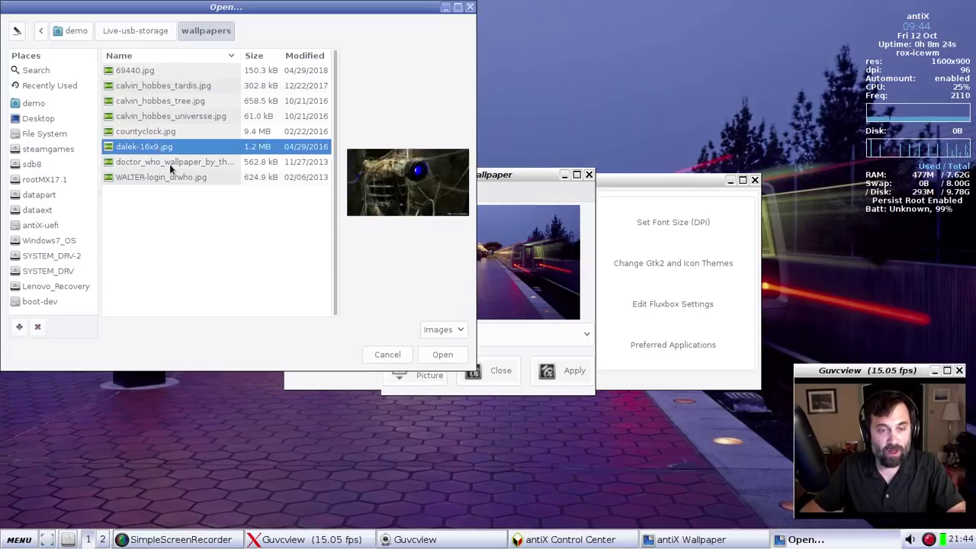
{"action": "left_click", "coordinate": [442, 355]}
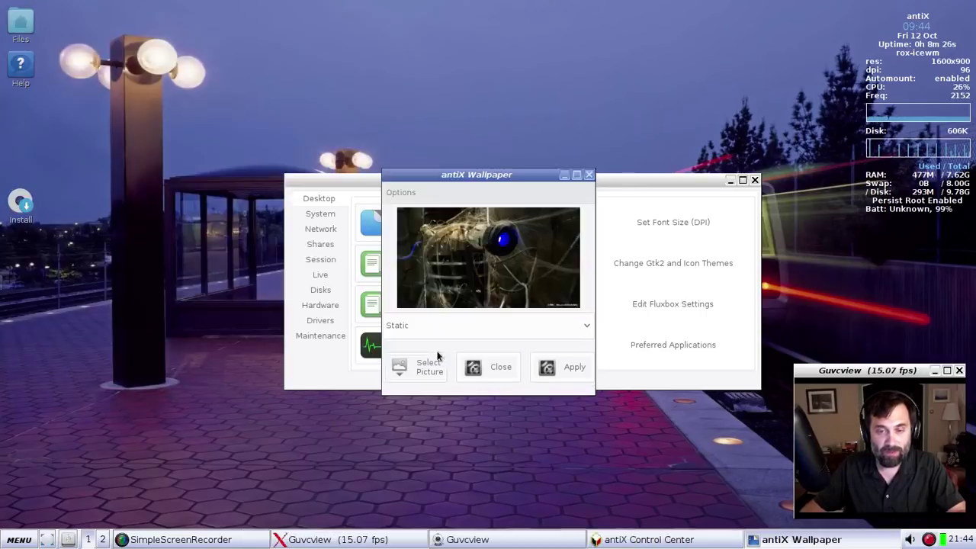
Apply the Dalek wallpaper, close the wallpaper tool, and move the Control Center window.
{"action": "left_click", "coordinate": [574, 372]}
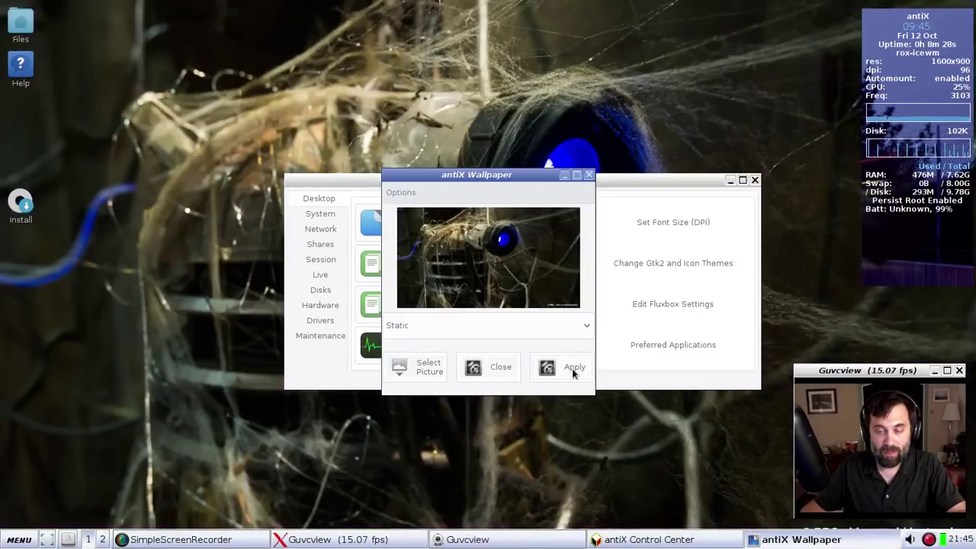
{"action": "left_click", "coordinate": [511, 373]}
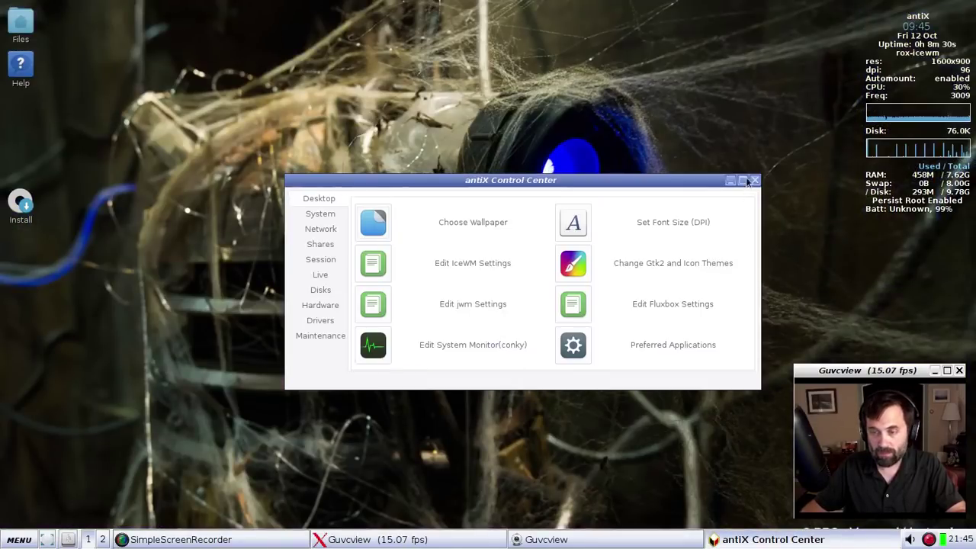
{"action": "left_click_drag", "start_coordinate": [673, 183], "coordinate": [614, 155]}
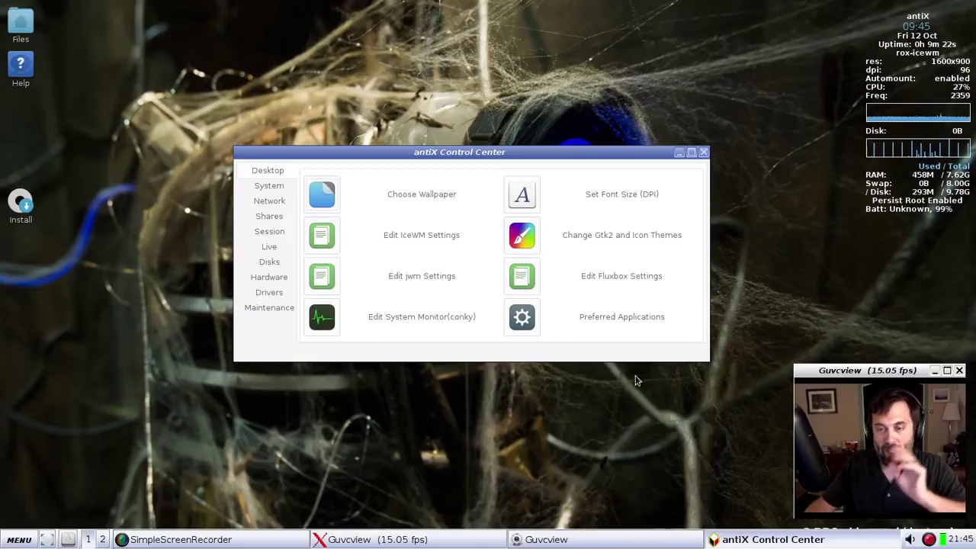
Apply the icegil-remix-medium IceWM theme from the menu's Themes list.
{"action": "left_click", "coordinate": [25, 539]}
{"action": "mouse_move", "coordinate": [24, 506]}
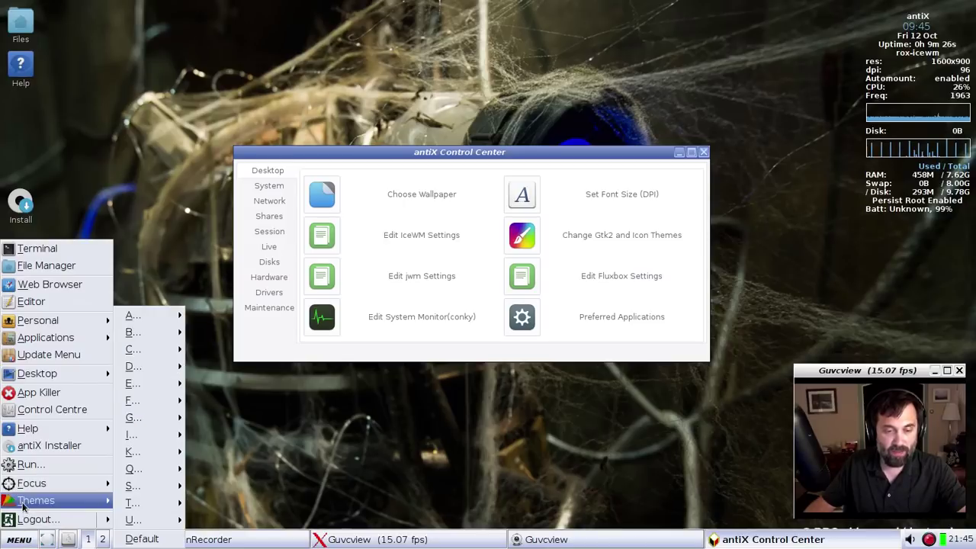
{"action": "mouse_move", "coordinate": [142, 475]}
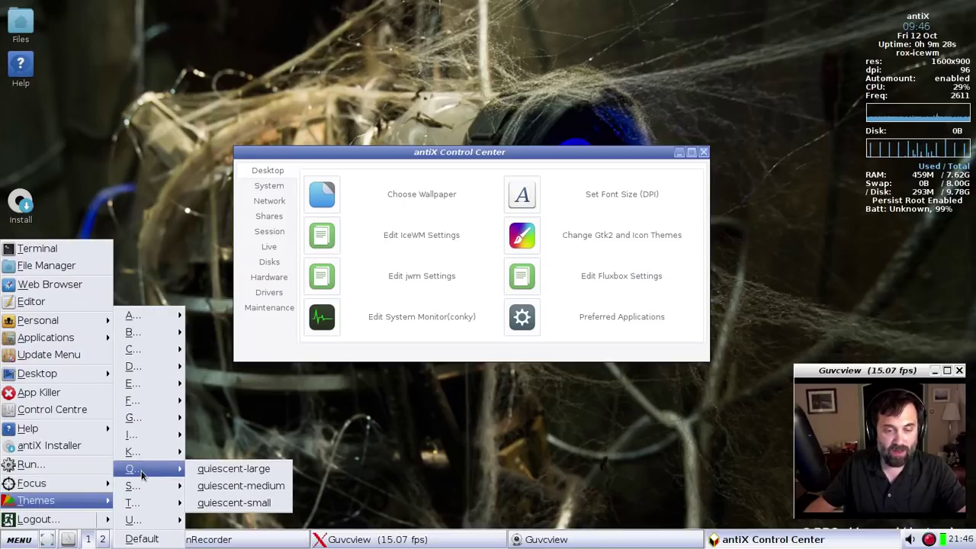
{"action": "mouse_move", "coordinate": [144, 442]}
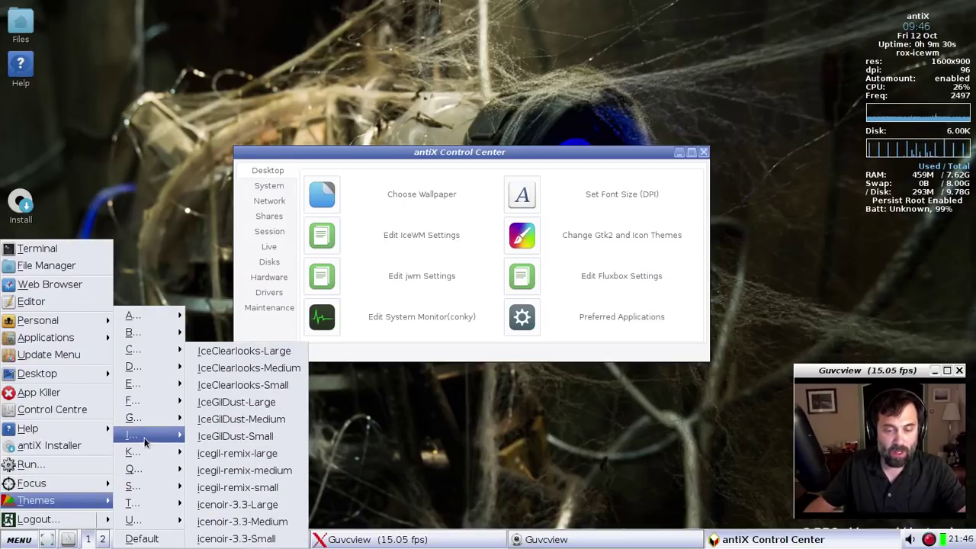
{"action": "mouse_move", "coordinate": [142, 426]}
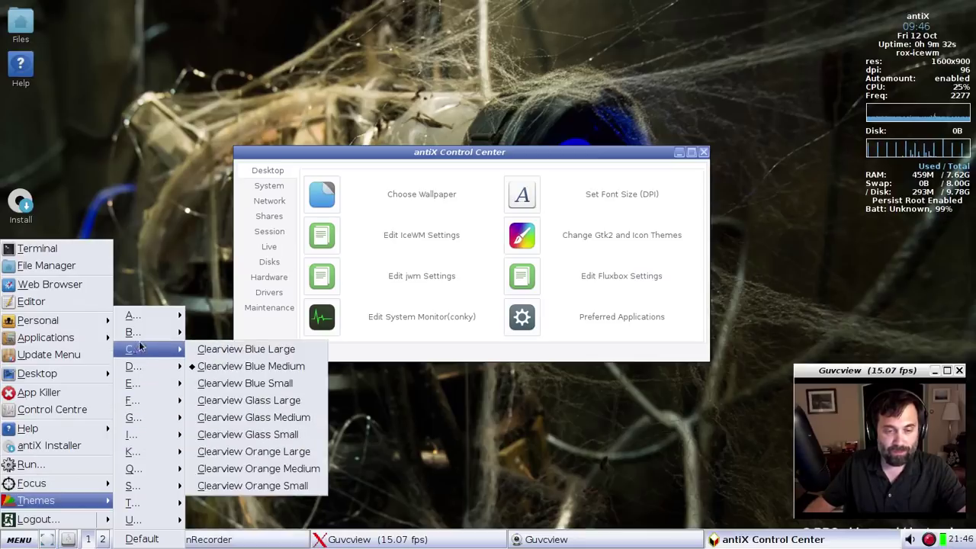
{"action": "mouse_move", "coordinate": [142, 337]}
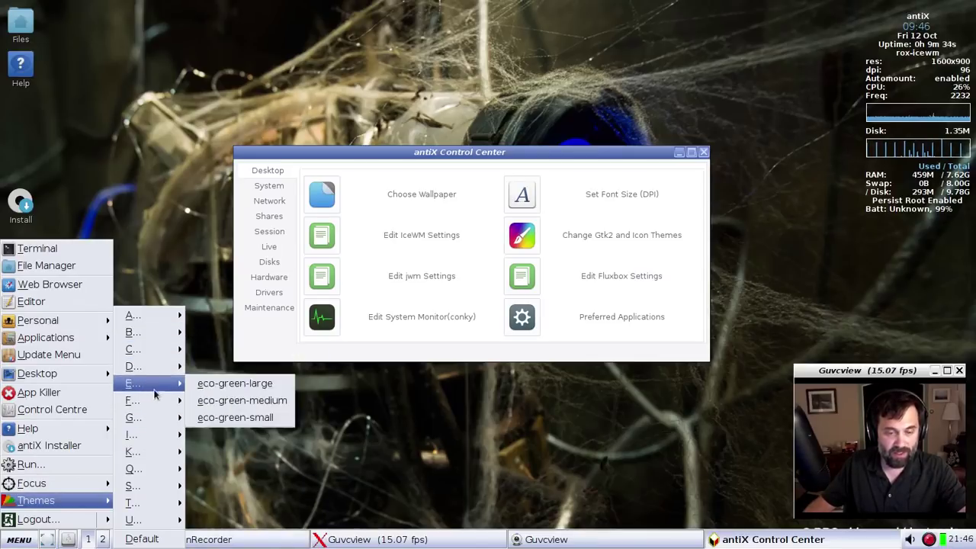
{"action": "mouse_move", "coordinate": [152, 469]}
{"action": "mouse_move", "coordinate": [153, 486]}
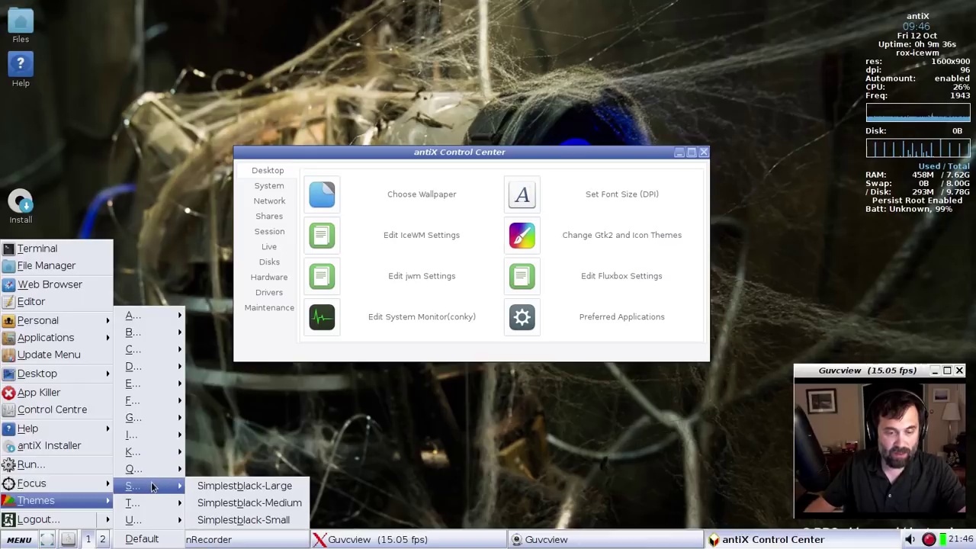
{"action": "mouse_move", "coordinate": [151, 504]}
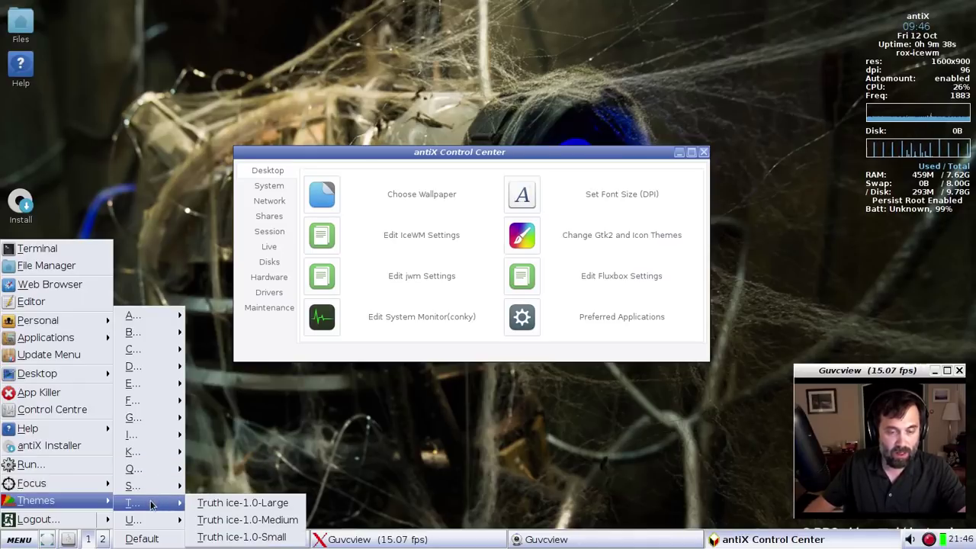
{"action": "mouse_move", "coordinate": [152, 522]}
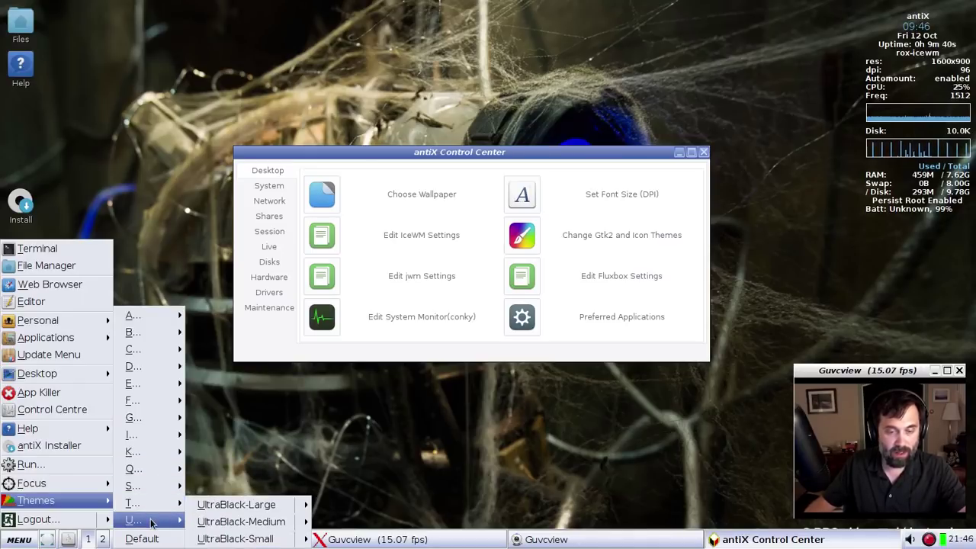
{"action": "mouse_move", "coordinate": [152, 435]}
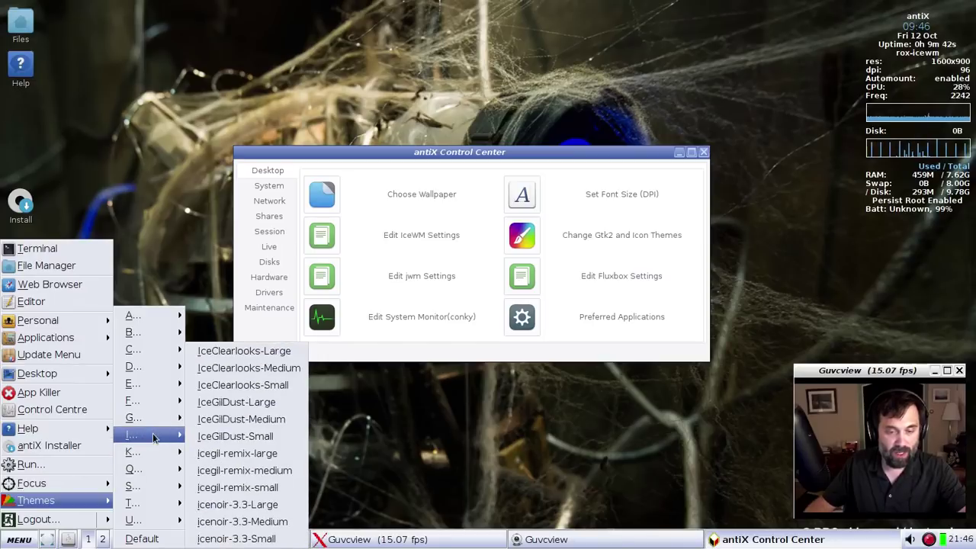
{"action": "left_click", "coordinate": [242, 472]}
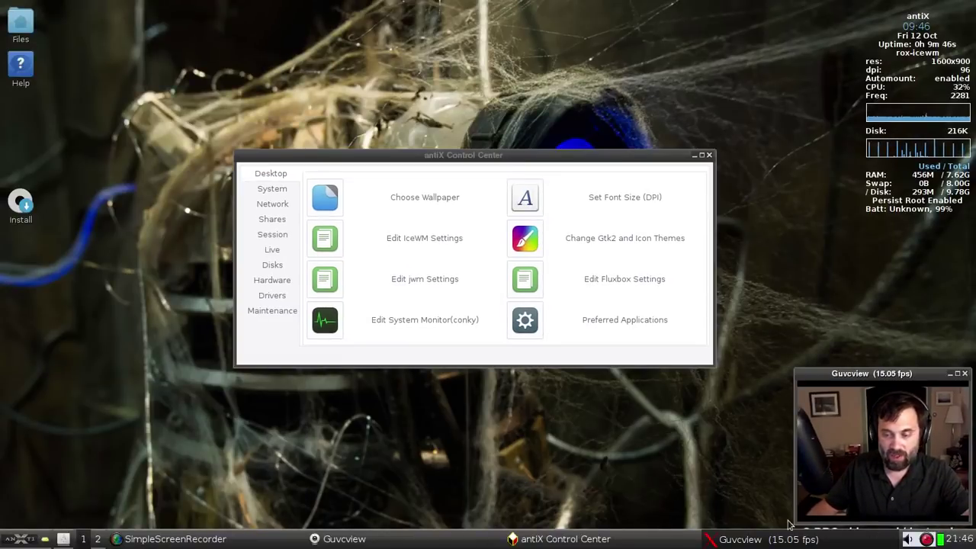
Dismiss the reopened main menu and move the Control Center window up and left.
{"action": "left_click", "coordinate": [25, 541]}
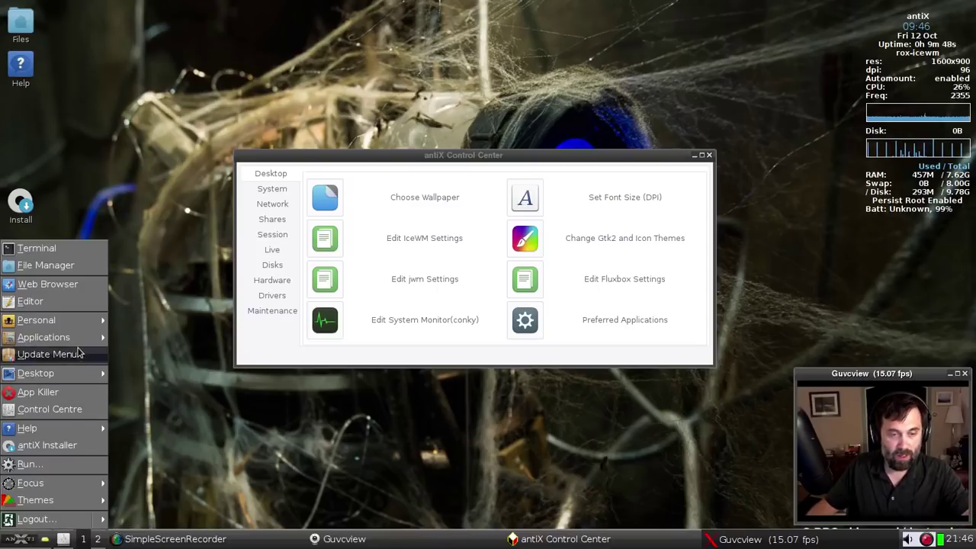
{"action": "mouse_move", "coordinate": [80, 344]}
{"action": "mouse_move", "coordinate": [145, 388]}
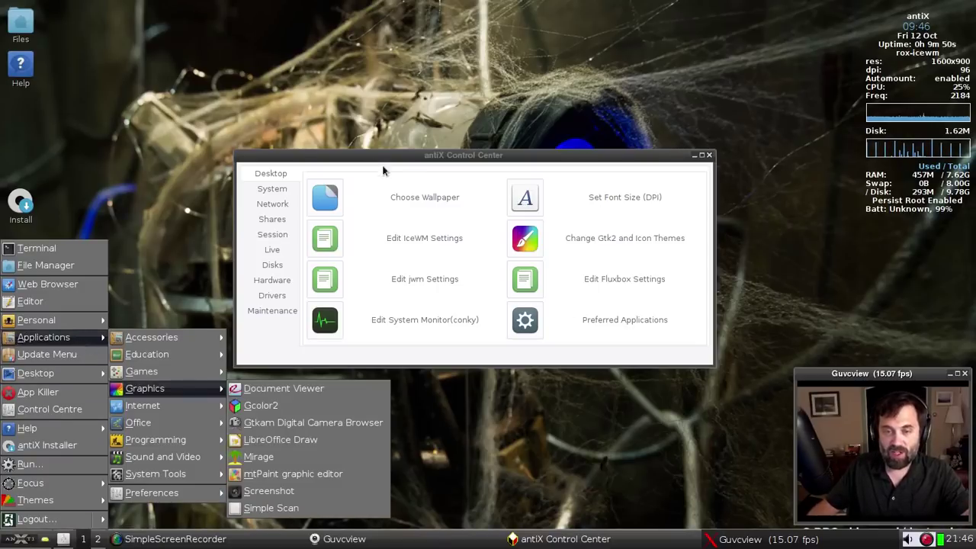
{"action": "left_click", "coordinate": [589, 160]}
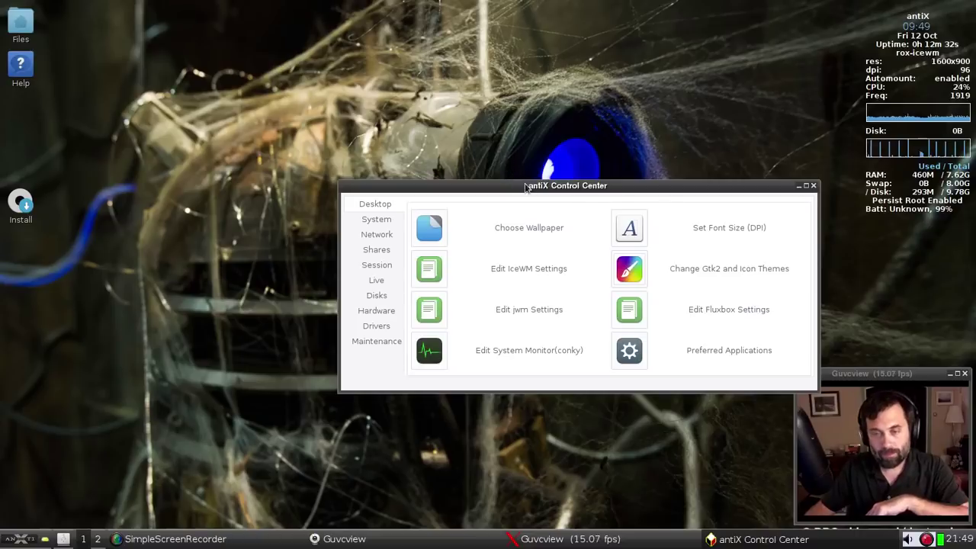
{"action": "left_click_drag", "start_coordinate": [530, 189], "coordinate": [426, 140]}
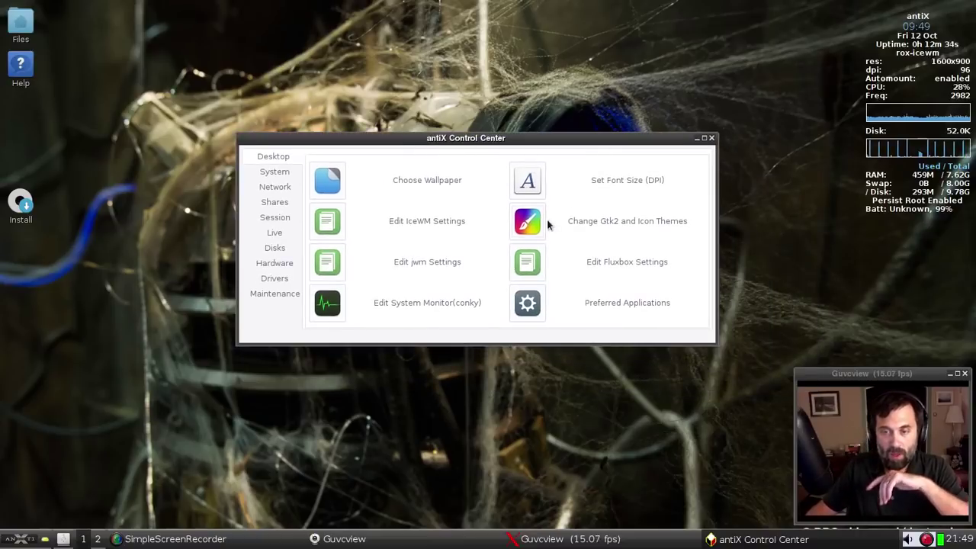
Select and apply the Arc-Dark widget theme, then close the look and feel settings.
{"action": "left_click", "coordinate": [549, 219]}
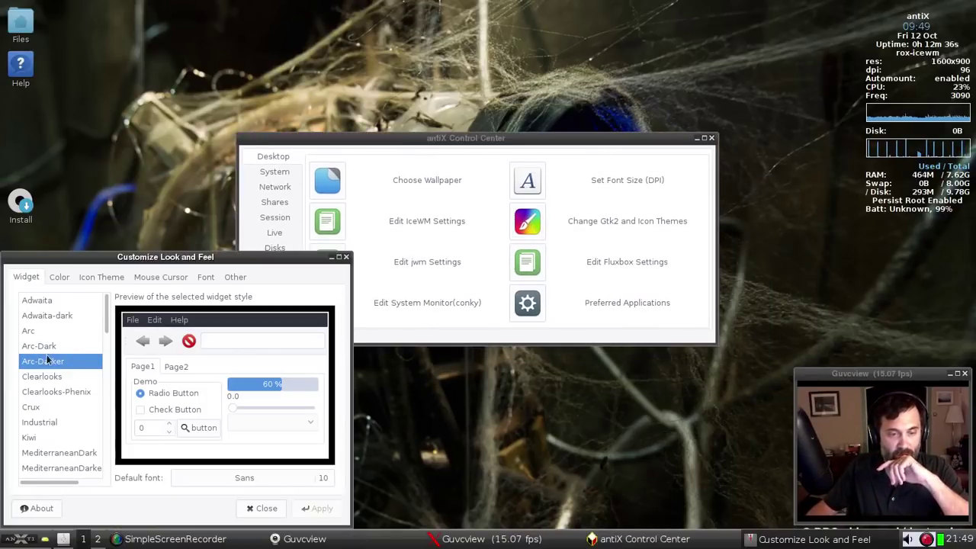
{"action": "left_click", "coordinate": [44, 346]}
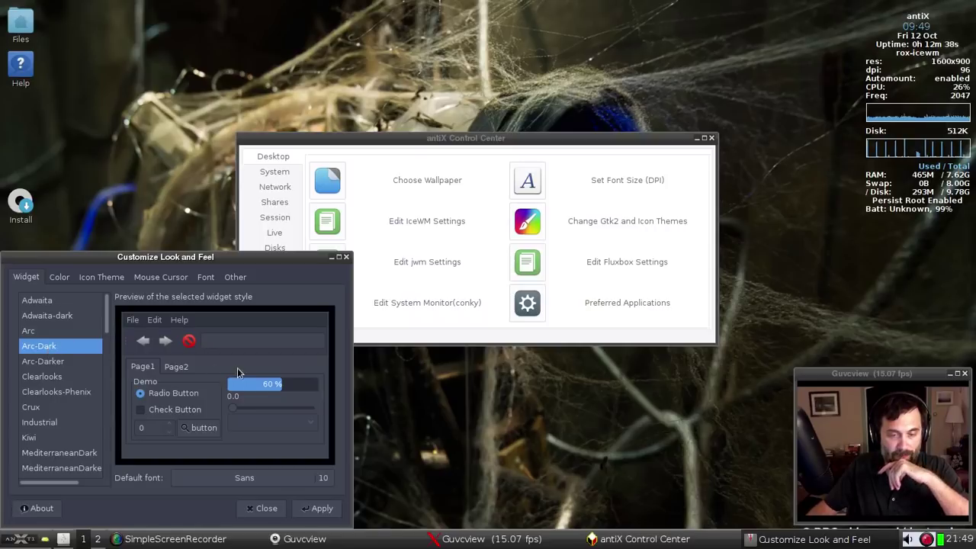
{"action": "left_click", "coordinate": [320, 509]}
{"action": "left_click", "coordinate": [263, 508]}
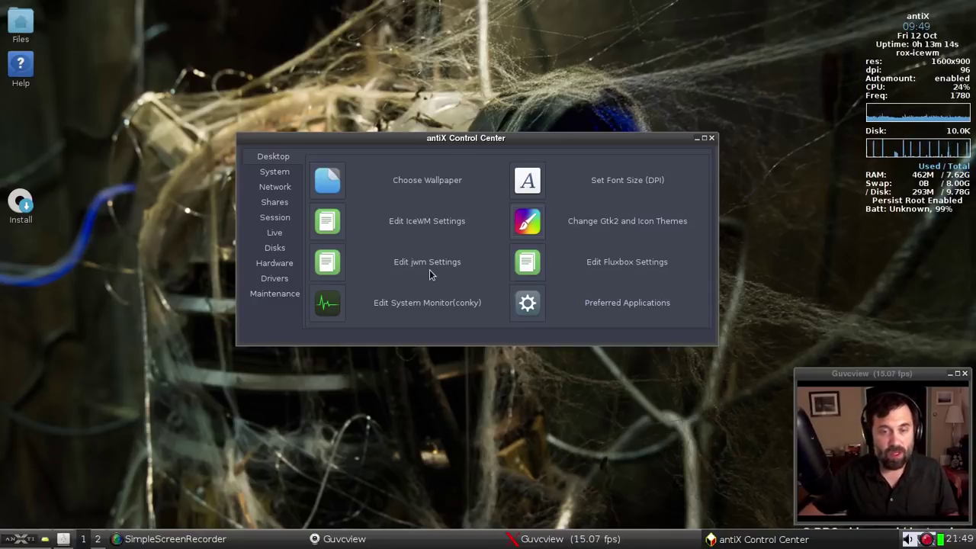
Launch Network Interfaces (ceni) from the Control Center's Network section.
{"action": "left_click", "coordinate": [281, 187]}
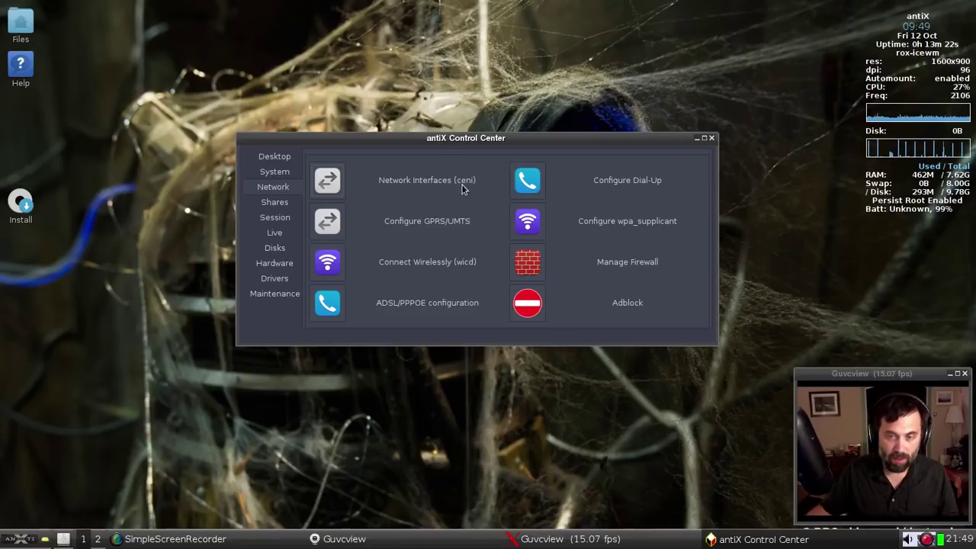
{"action": "left_click", "coordinate": [333, 188]}
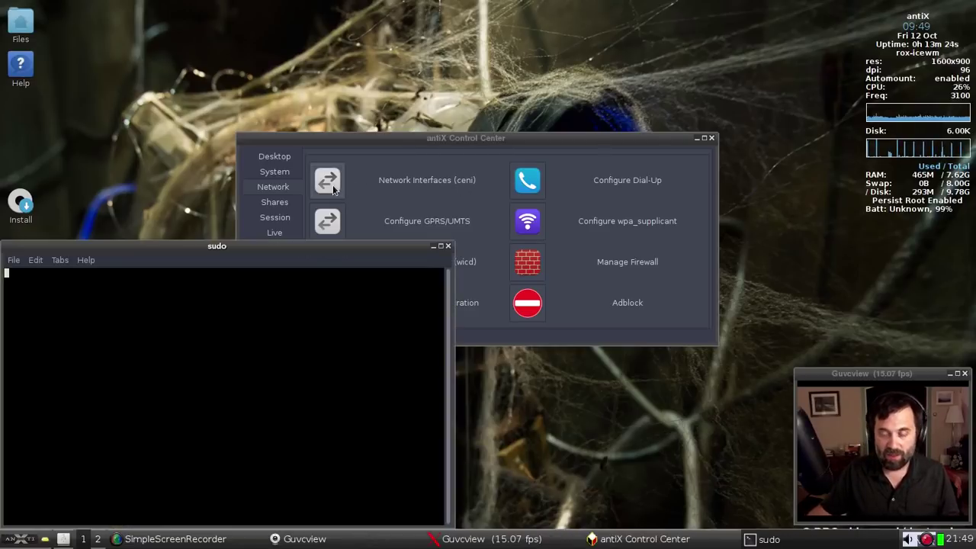
Move the ceni terminal up, pick eth0, and cancel reconfiguring the already-configured interface.
{"action": "left_click_drag", "start_coordinate": [191, 254], "coordinate": [293, 90]}
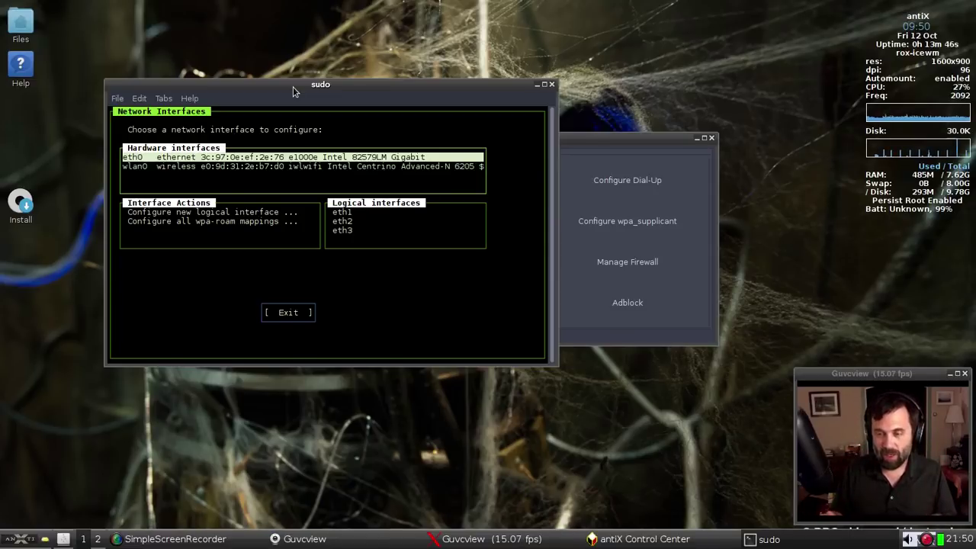
{"action": "key", "text": "Down"}
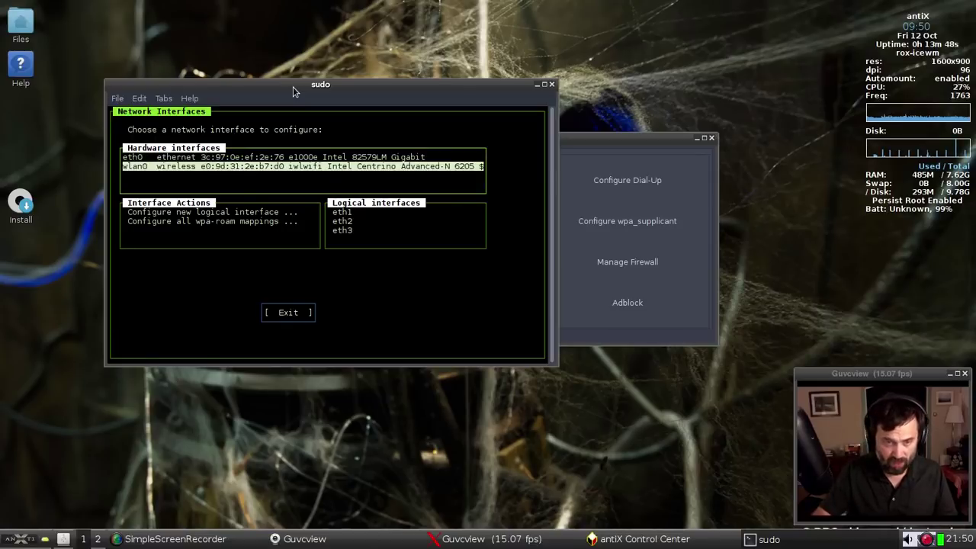
{"action": "key", "text": "Up"}
{"action": "key", "text": "Down"}
{"action": "key", "text": "Up"}
{"action": "key", "text": "Down"}
{"action": "key", "text": "Up"}
{"action": "key", "text": "Down"}
{"action": "left_click", "coordinate": [282, 157]}
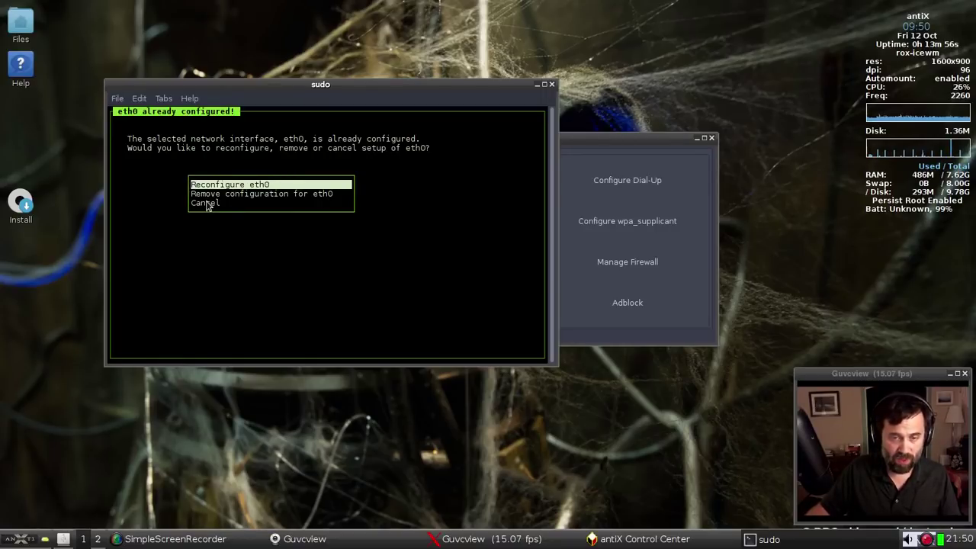
{"action": "left_click", "coordinate": [212, 203]}
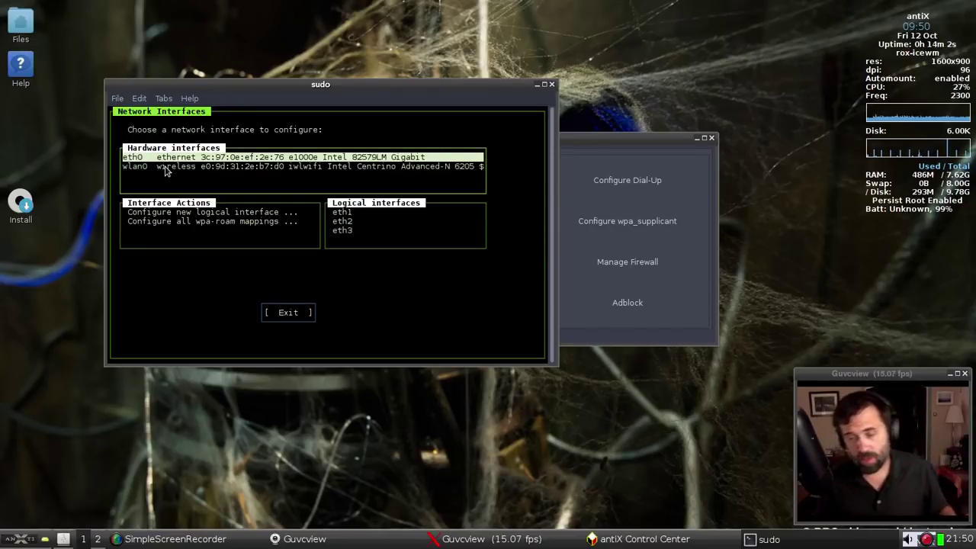
Configure wlan0 for tardis-5g with its WPA preshared key and DHCP, and bring it up.
{"action": "left_click", "coordinate": [166, 170]}
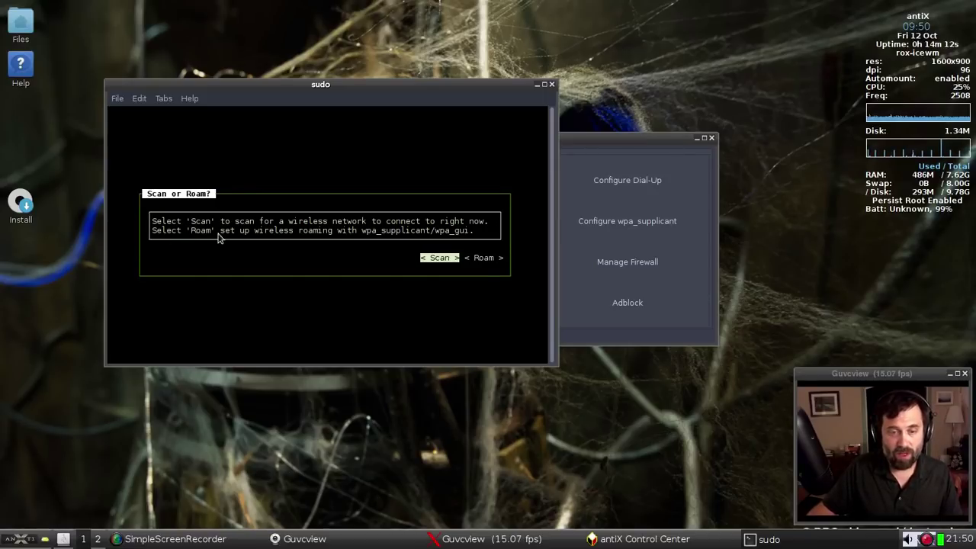
{"action": "left_click", "coordinate": [433, 259]}
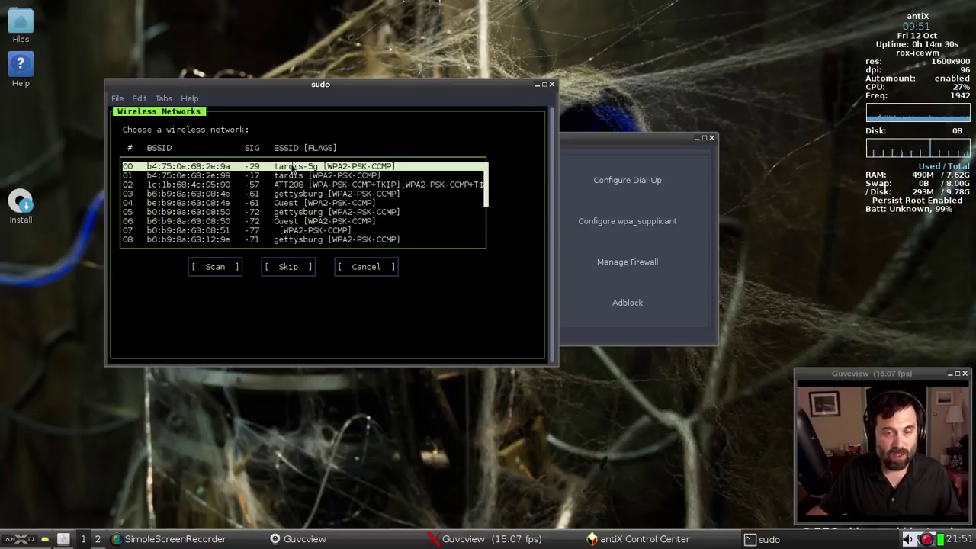
{"action": "left_click", "coordinate": [292, 166]}
{"action": "type", "text": "**********"}
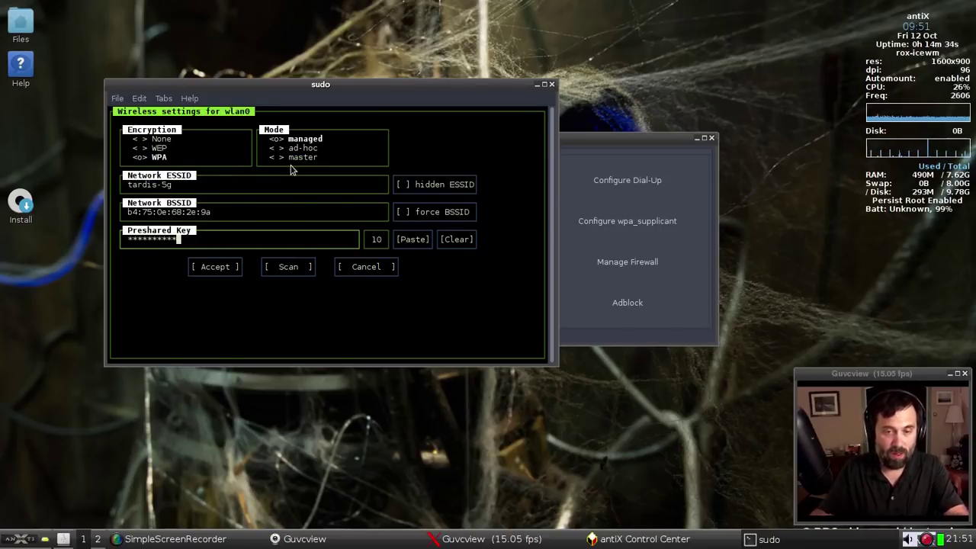
{"action": "left_click", "coordinate": [216, 267]}
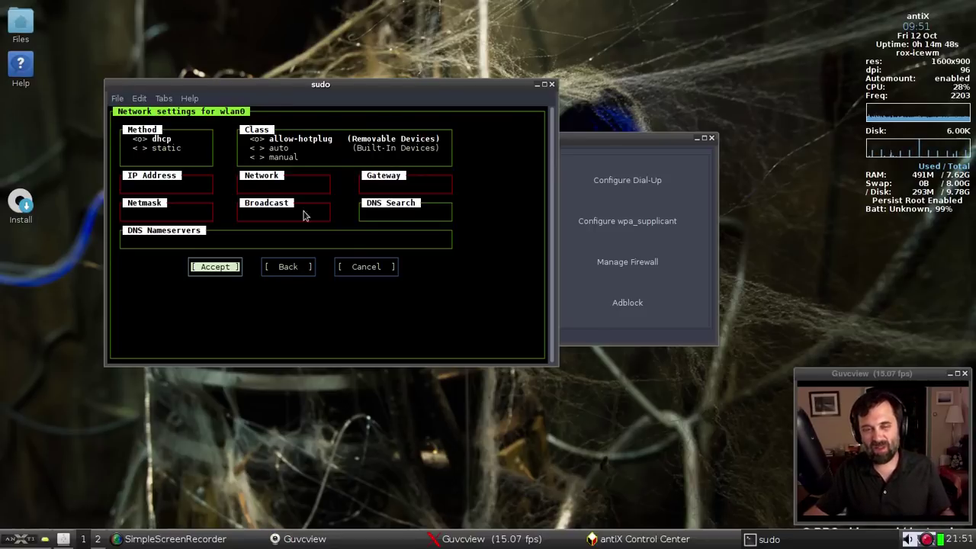
{"action": "left_click", "coordinate": [216, 271]}
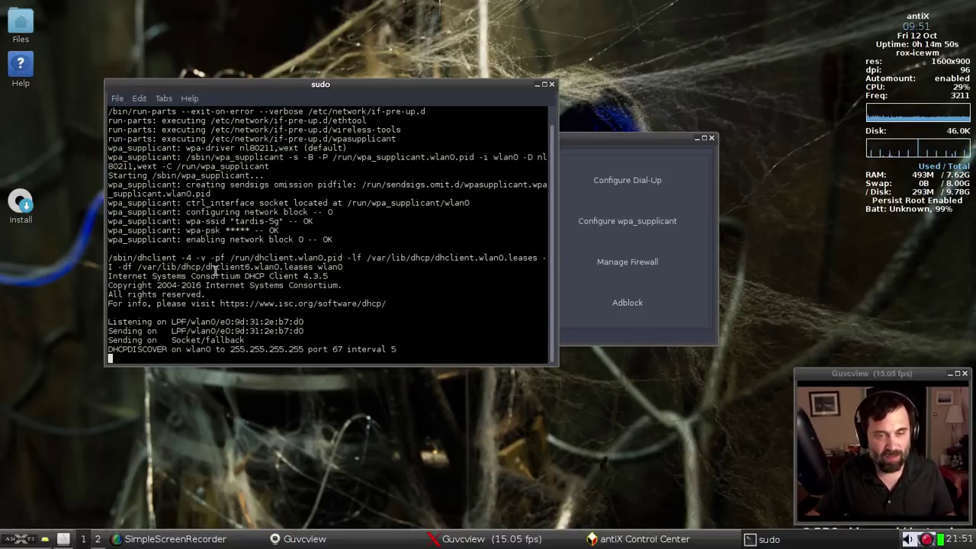
Continue past wlan0's connection output at 192.168.1.104 and confirm exiting ceni.
{"action": "left_click_drag", "start_coordinate": [112, 185], "coordinate": [217, 186]}
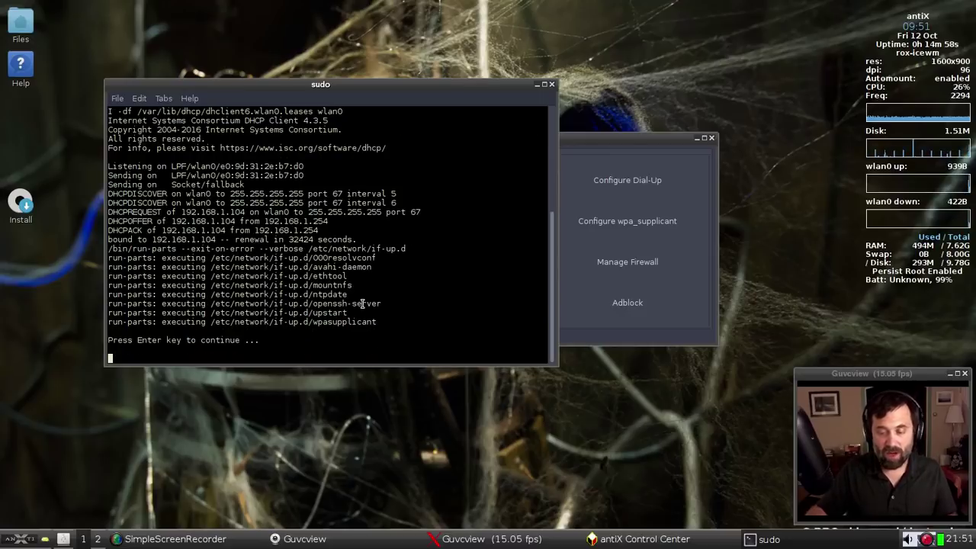
{"action": "key", "text": "Return"}
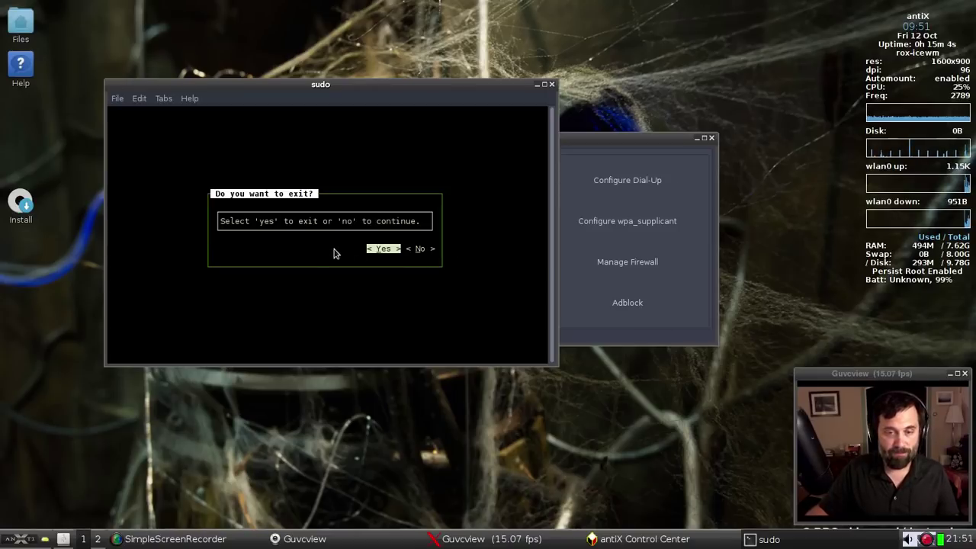
{"action": "left_click", "coordinate": [383, 249]}
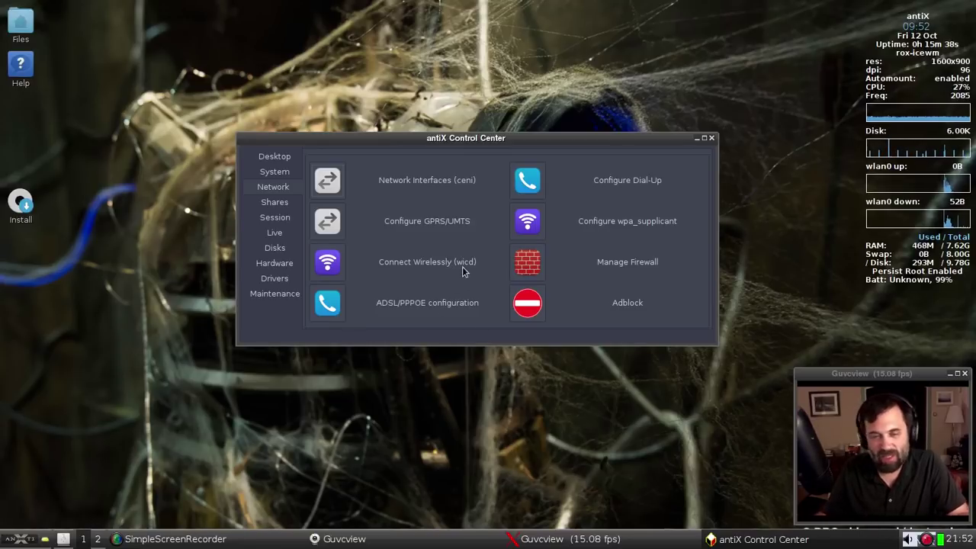
Launch Wicd Network Manager, authenticating with the root password.
{"action": "left_click", "coordinate": [328, 263]}
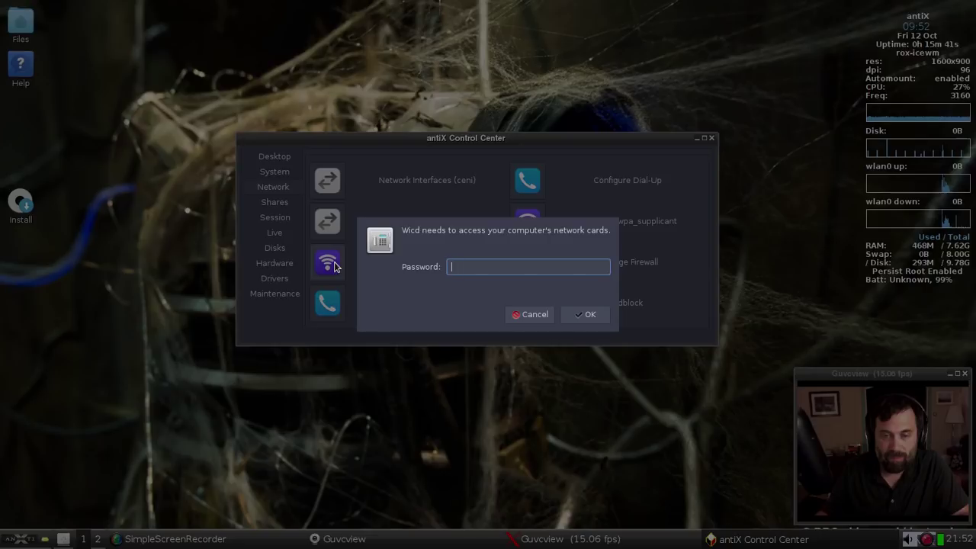
{"action": "key", "text": "Return"}
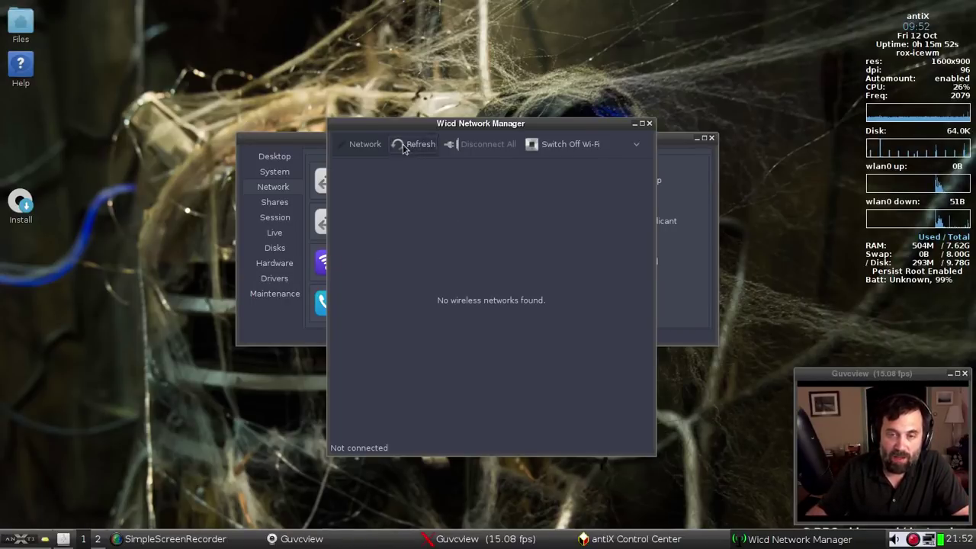
Open Wicd Preferences, inspect the Wireless interface field, and close the dialog.
{"action": "left_click", "coordinate": [636, 144]}
{"action": "left_click", "coordinate": [657, 163]}
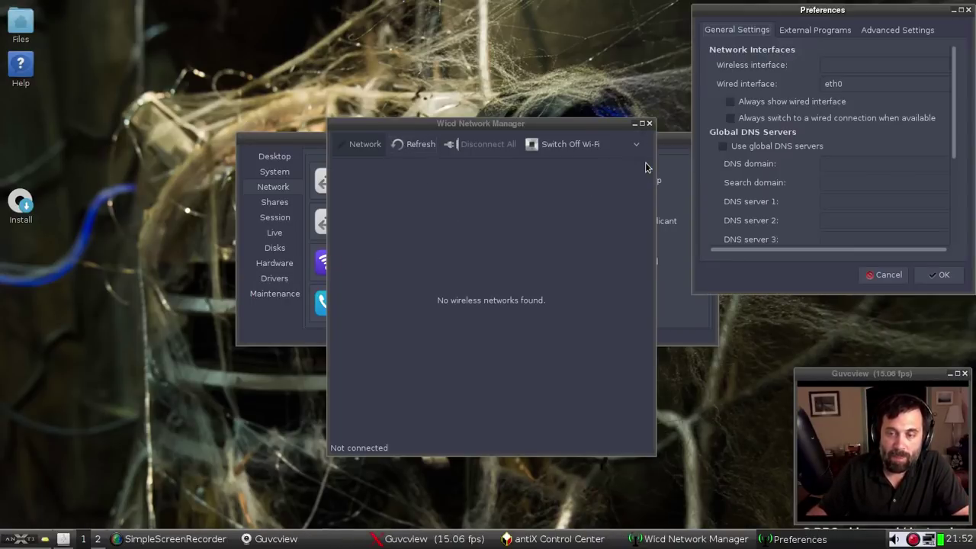
{"action": "left_click", "coordinate": [844, 67]}
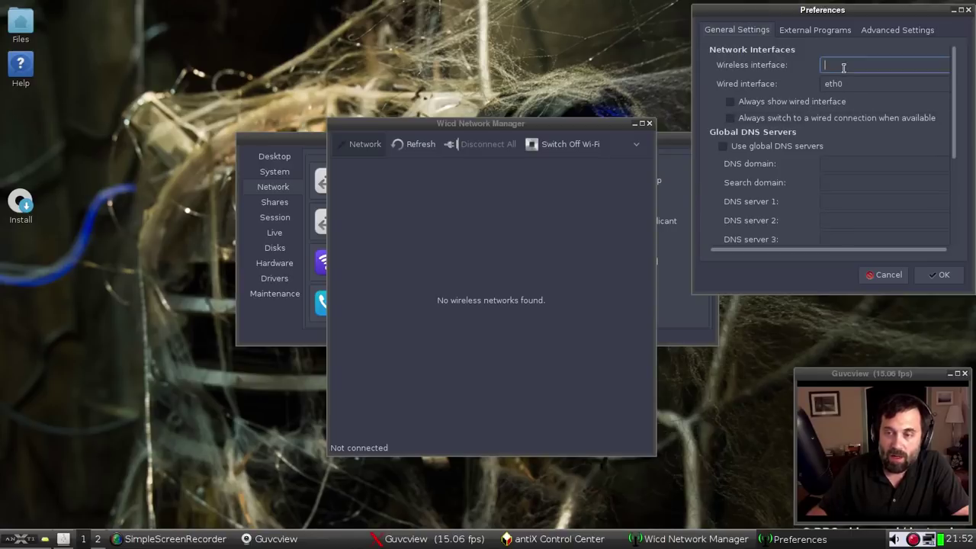
{"action": "key", "text": "Escape"}
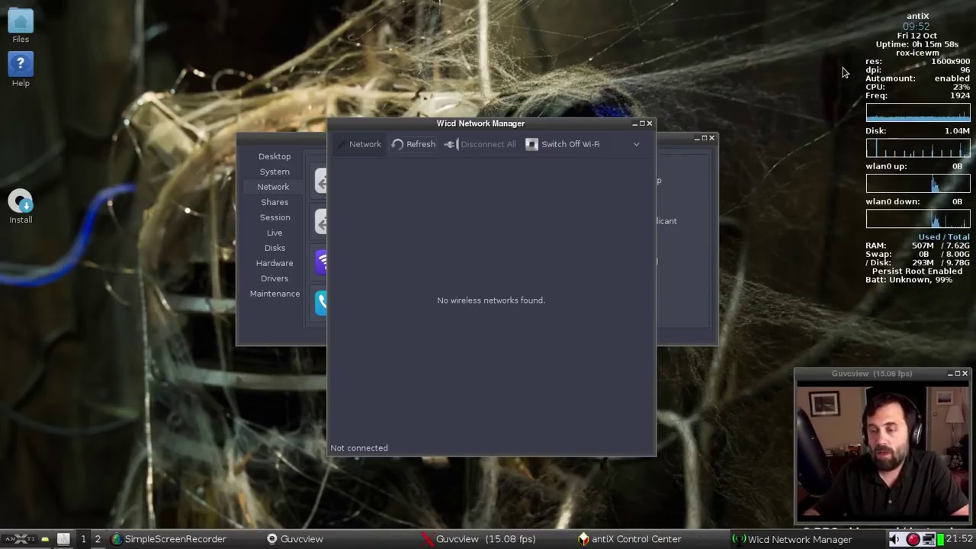
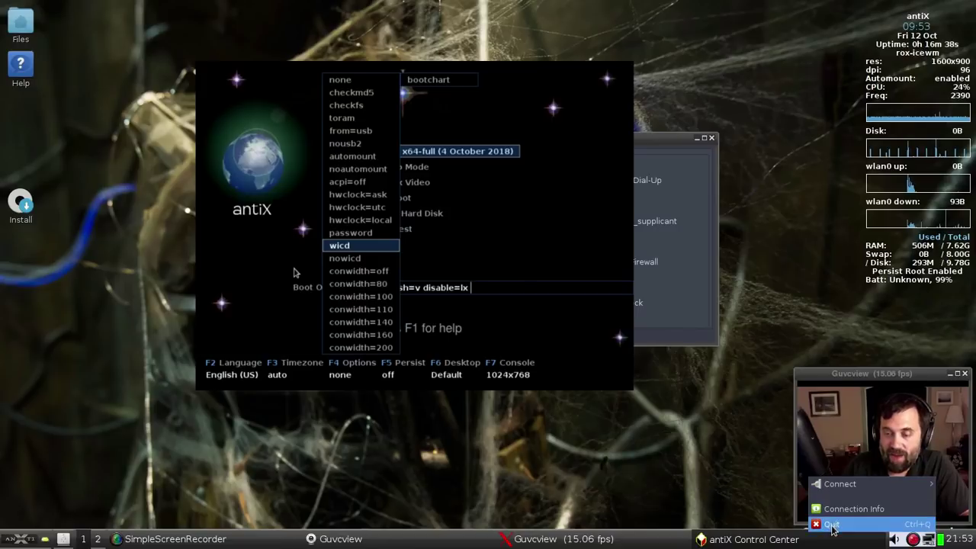
Quit the wicd network applet from its tray icon menu.
{"action": "left_click", "coordinate": [831, 524]}
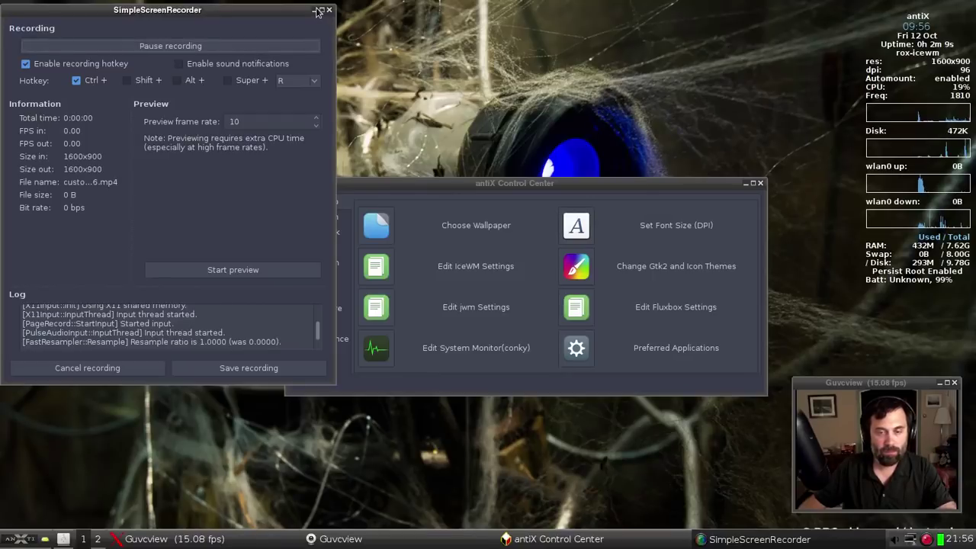
Minimize the SimpleScreenRecorder window to reveal the Control Center's Desktop tools.
{"action": "left_click", "coordinate": [319, 12]}
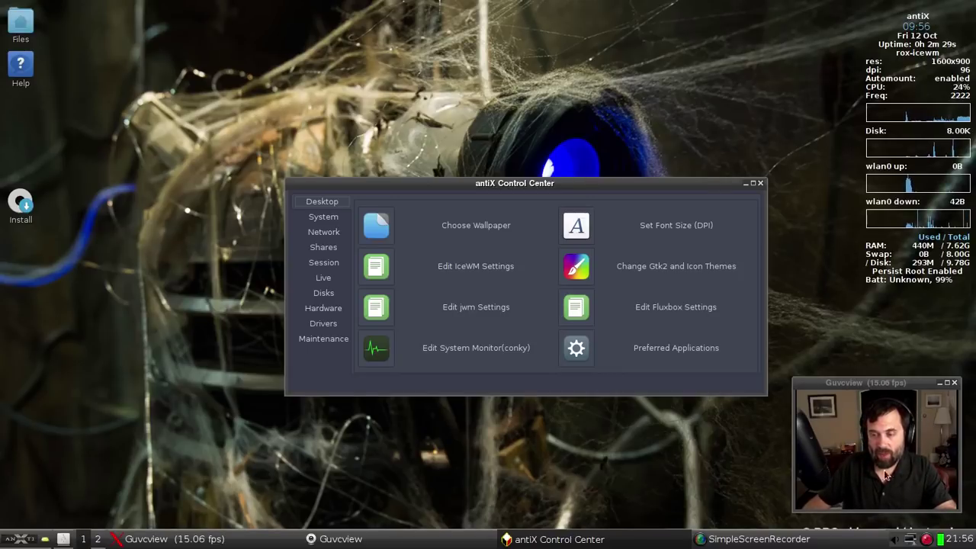
Open Wicd Network Manager from the tray and bring up Preferences at the wireless interface field.
{"action": "right_click", "coordinate": [909, 539]}
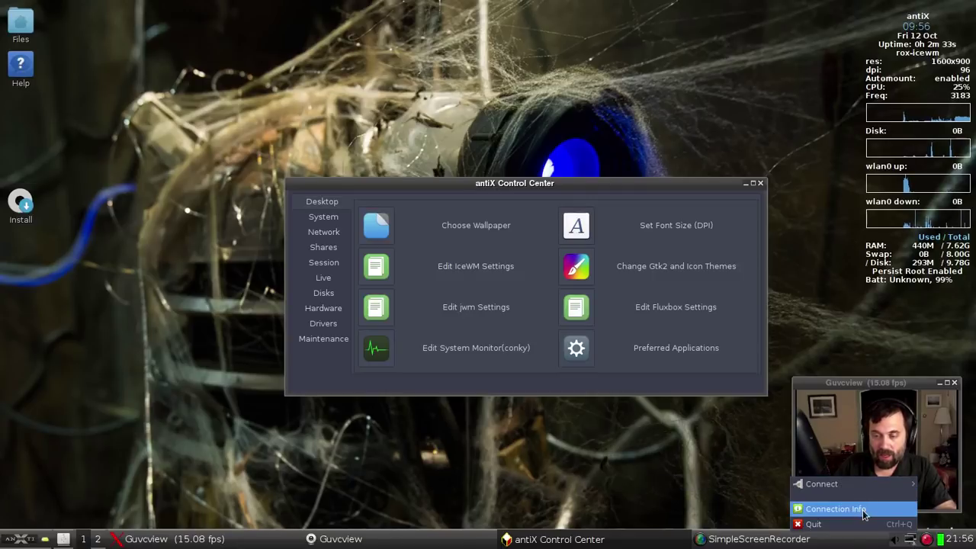
{"action": "left_click", "coordinate": [869, 530]}
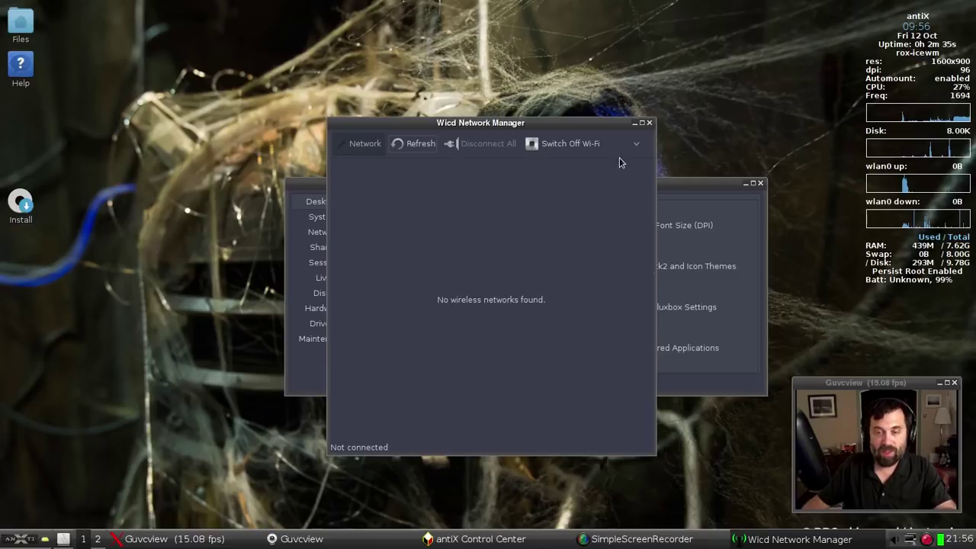
{"action": "left_click", "coordinate": [637, 144]}
{"action": "left_click", "coordinate": [660, 162]}
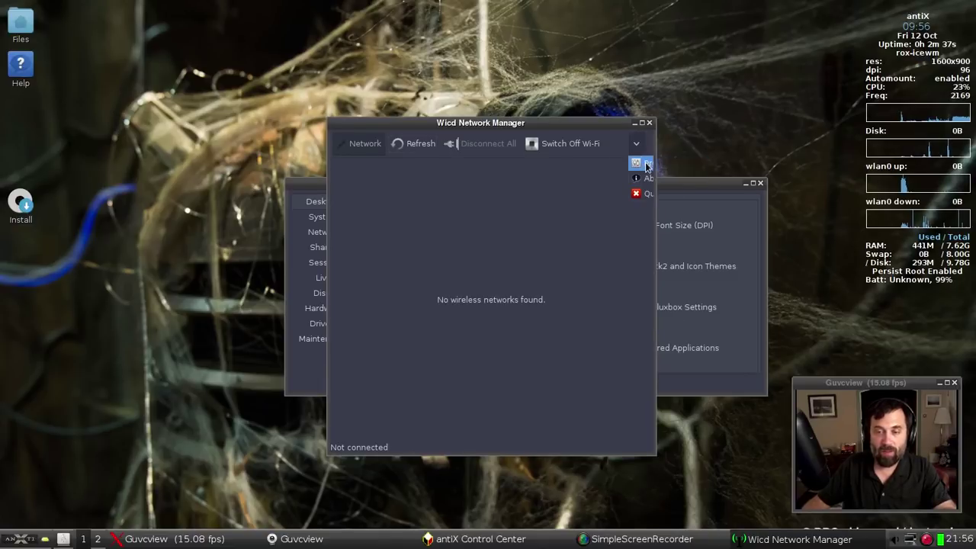
{"action": "left_click", "coordinate": [206, 67]}
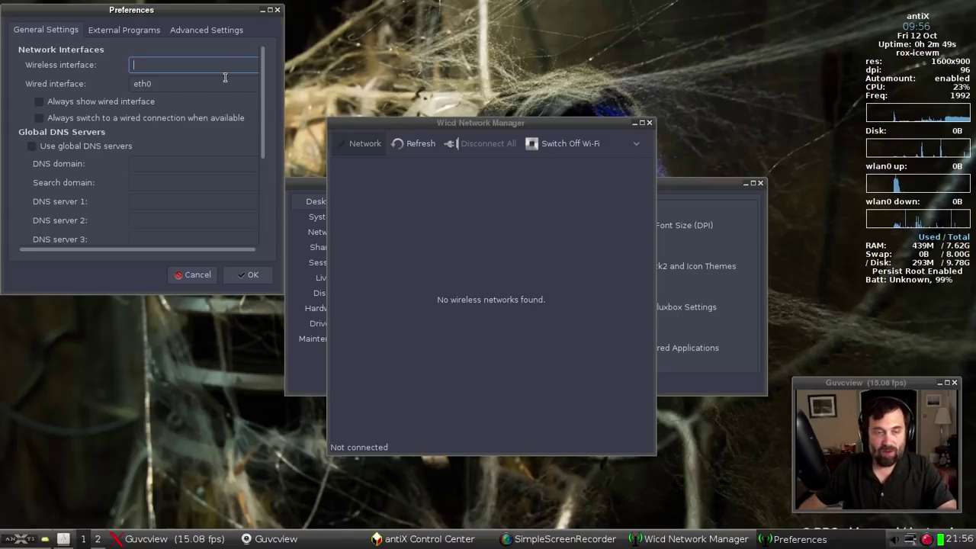
Set wlan0 as the wireless interface and refresh the network list.
{"action": "type", "text": "wla"}
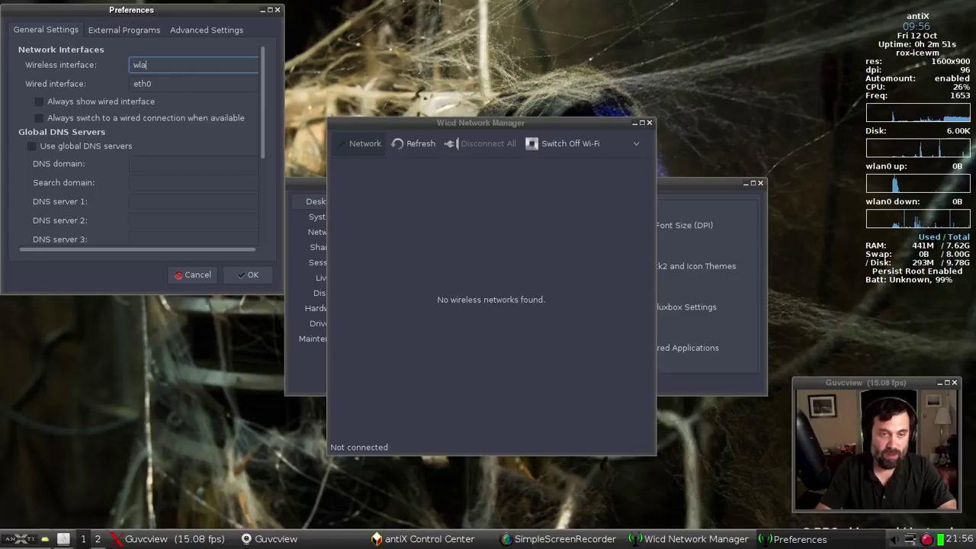
{"action": "type", "text": "n0"}
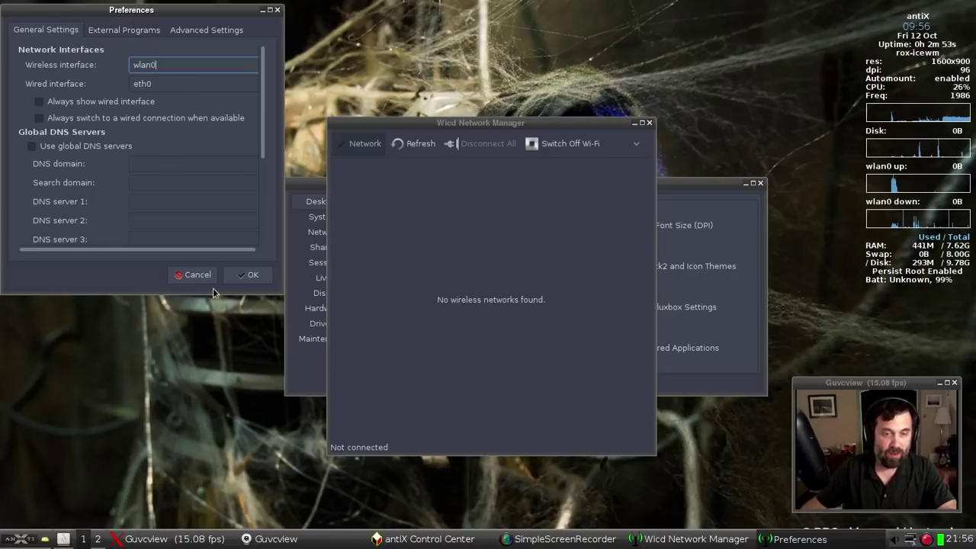
{"action": "left_click", "coordinate": [249, 275]}
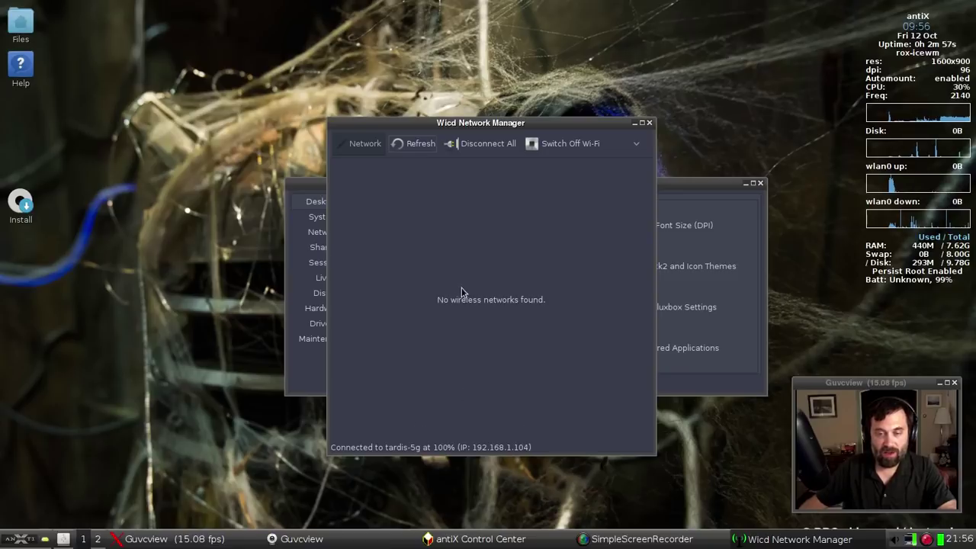
{"action": "left_click", "coordinate": [416, 143]}
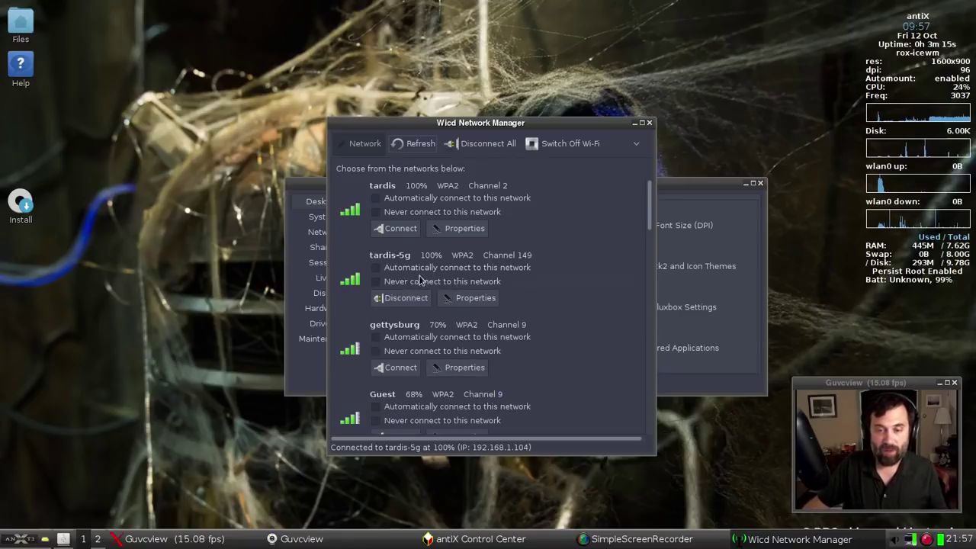
Toggle Automatically connect for tardis-5g on and off, then close Wicd.
{"action": "left_click", "coordinate": [376, 268]}
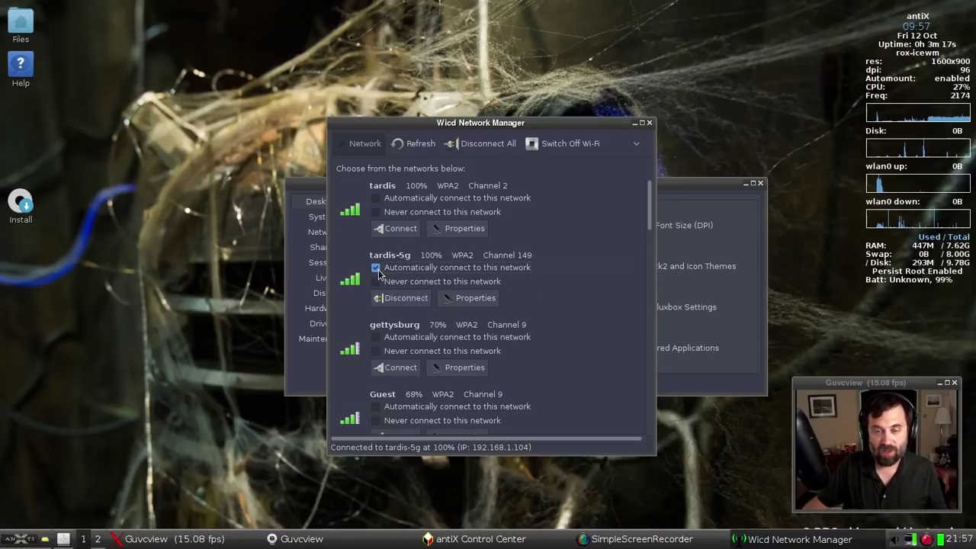
{"action": "left_click", "coordinate": [376, 268]}
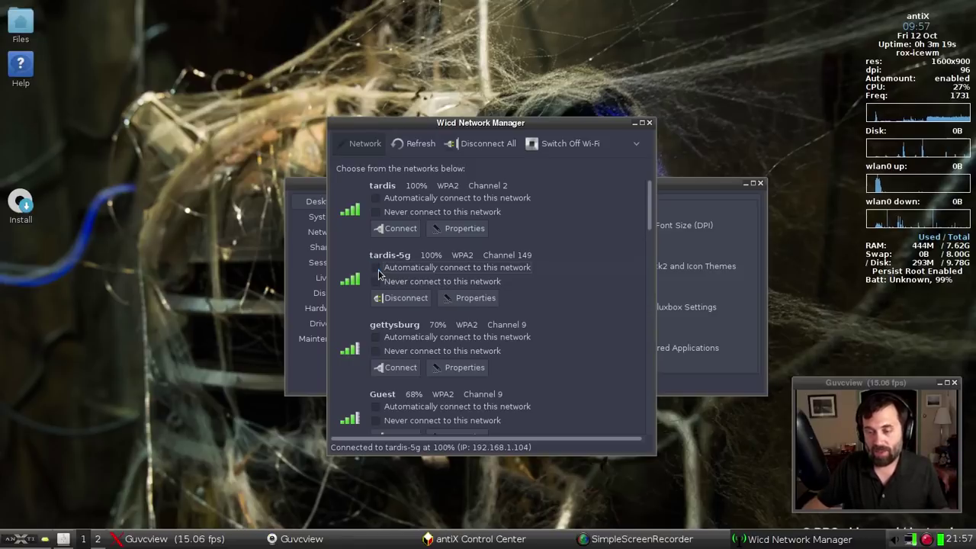
{"action": "left_click", "coordinate": [646, 125]}
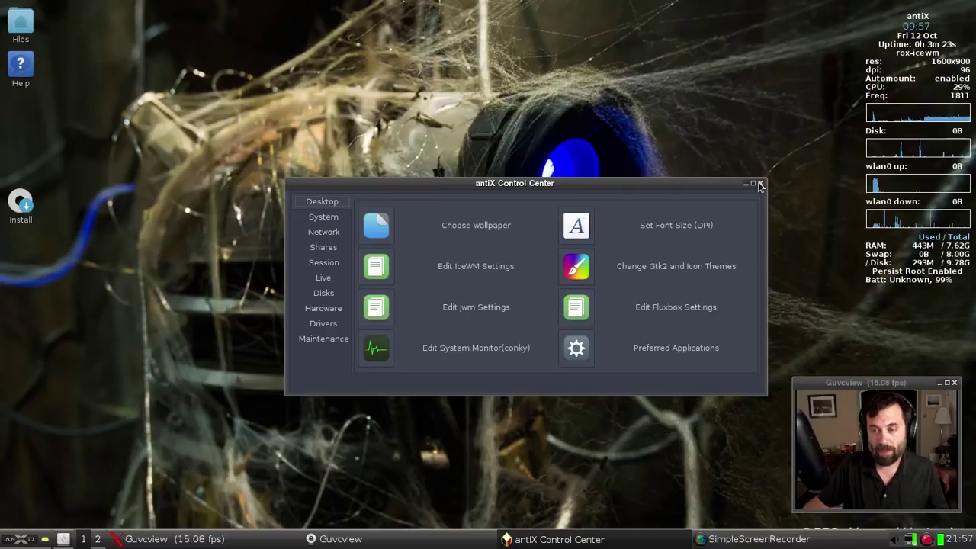
Close the Control Center and open ROX-Filer at the filesystem root.
{"action": "left_click", "coordinate": [761, 183]}
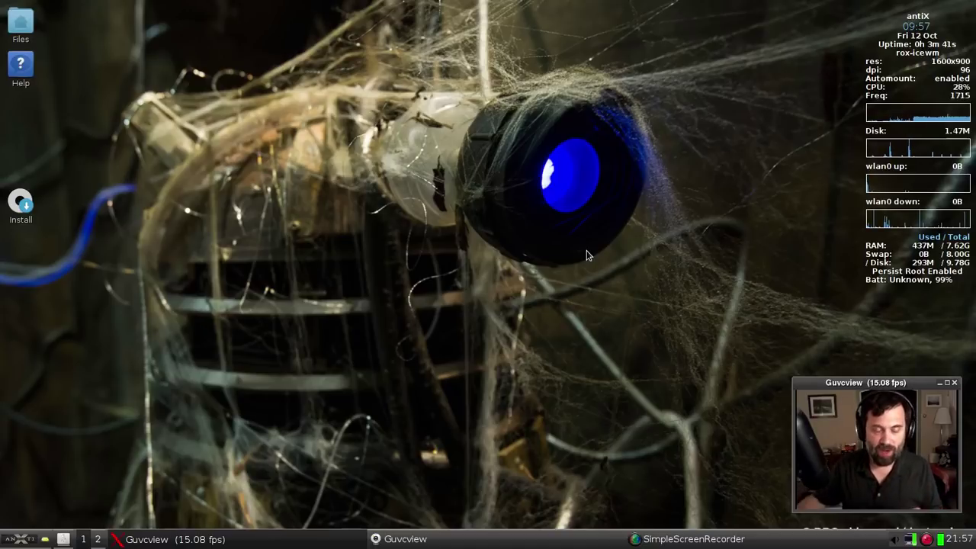
{"action": "left_click", "coordinate": [32, 17]}
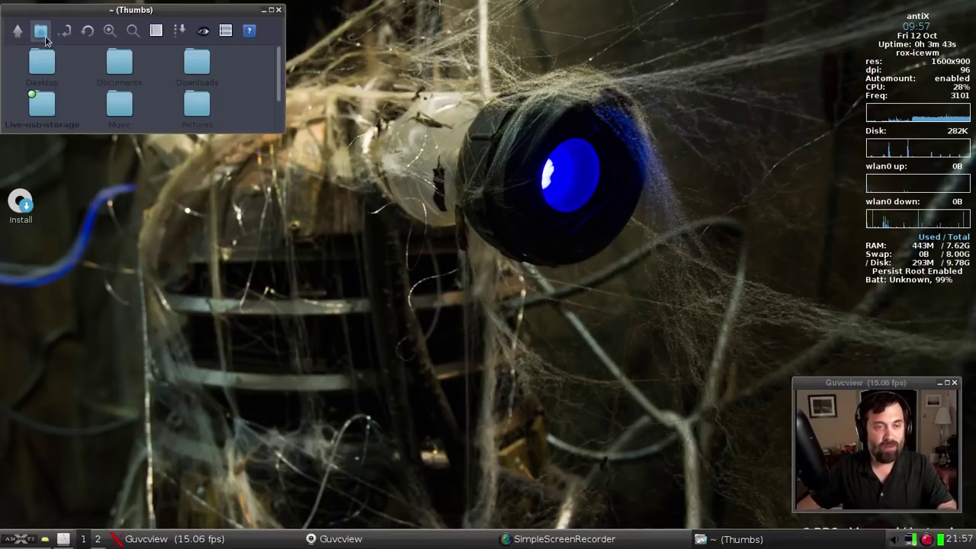
{"action": "left_click", "coordinate": [15, 32]}
{"action": "left_click", "coordinate": [14, 33]}
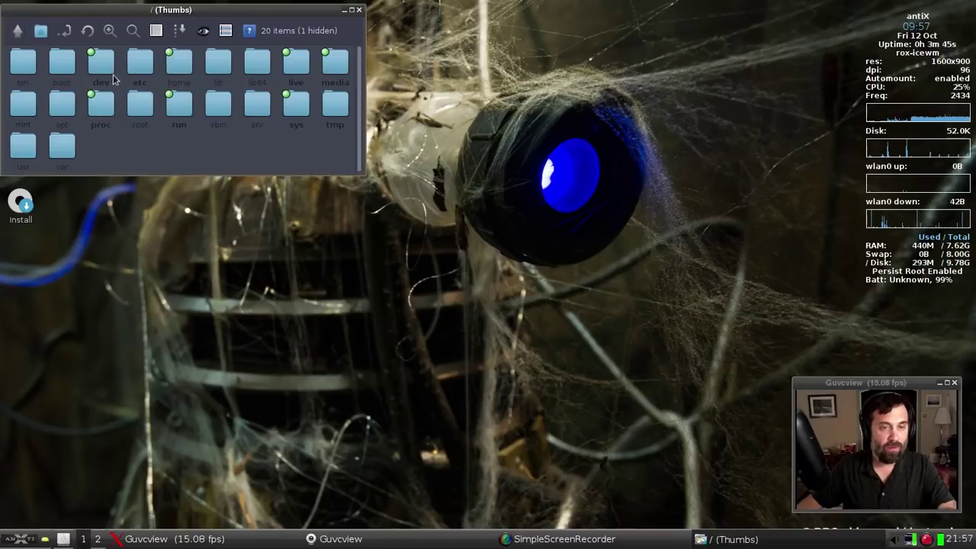
Browse into /etc/default and open the wicd file with Edit as root.
{"action": "left_click", "coordinate": [140, 64]}
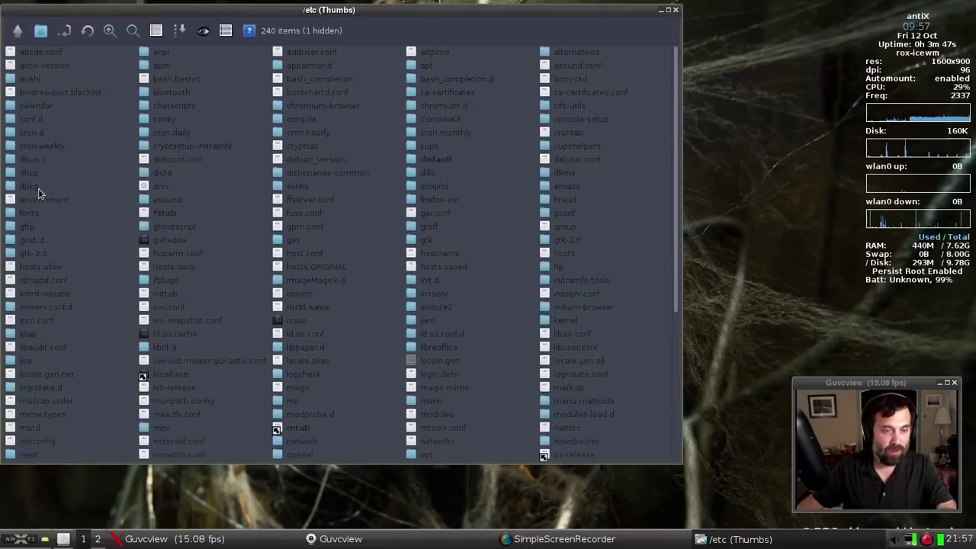
{"action": "left_click", "coordinate": [436, 158]}
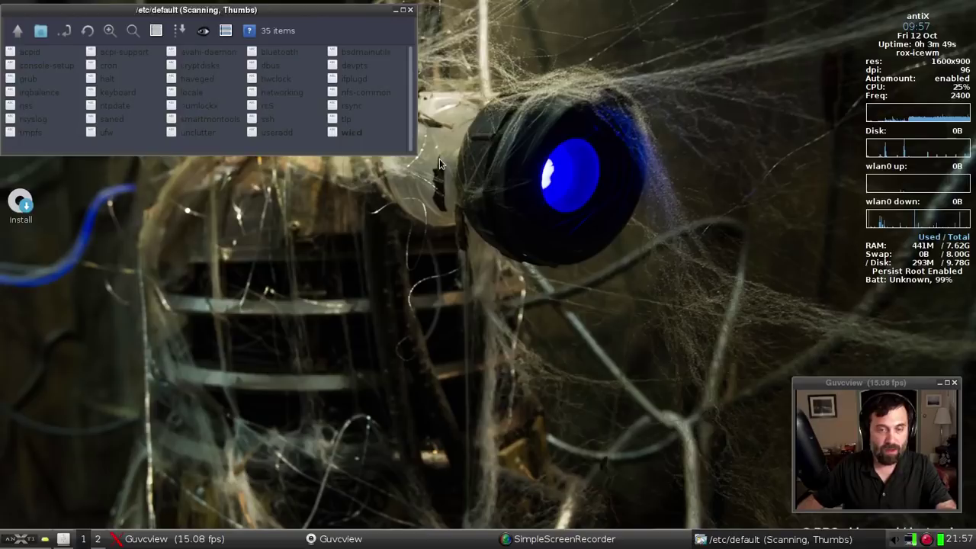
{"action": "right_click", "coordinate": [351, 136]}
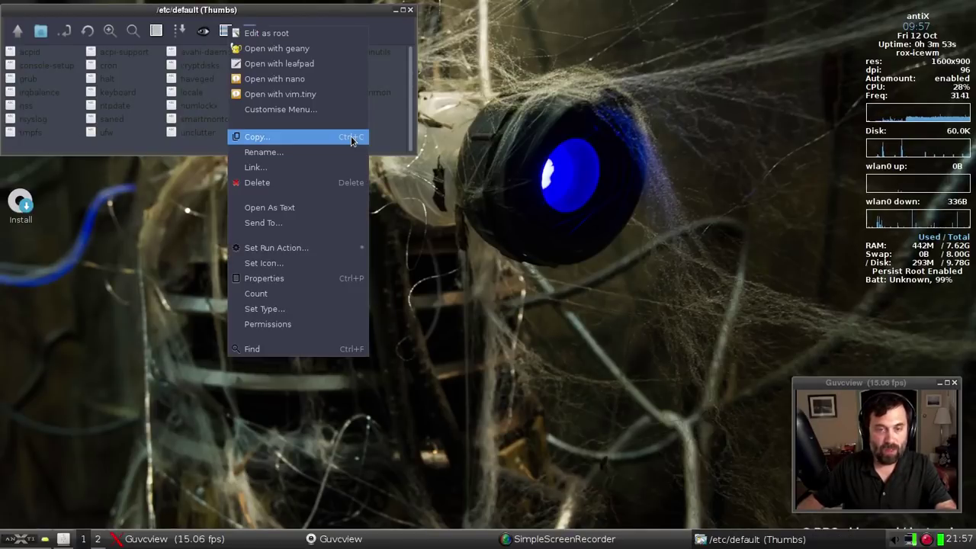
{"action": "left_click", "coordinate": [295, 32]}
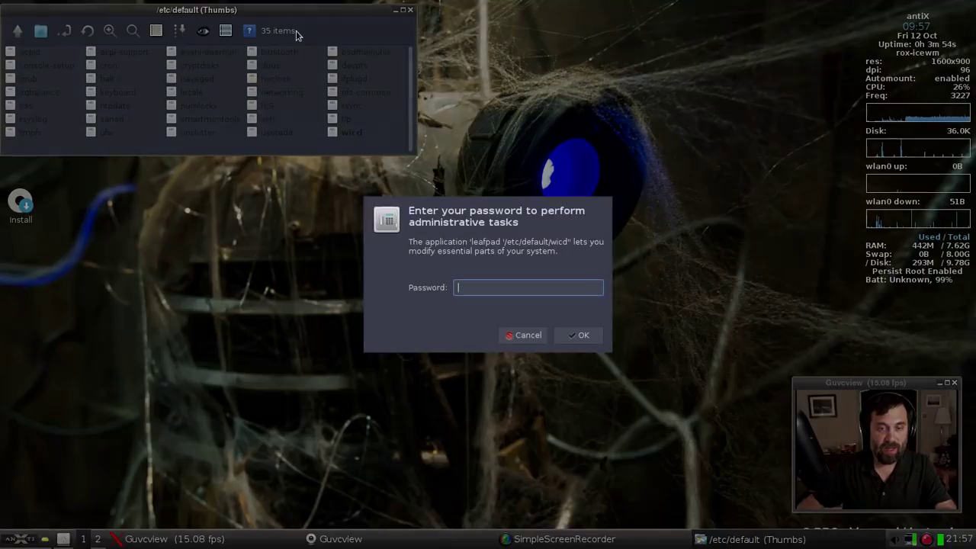
Enter the root password, fixing a typo and resubmitting after the error.
{"action": "type", "text": "••"}
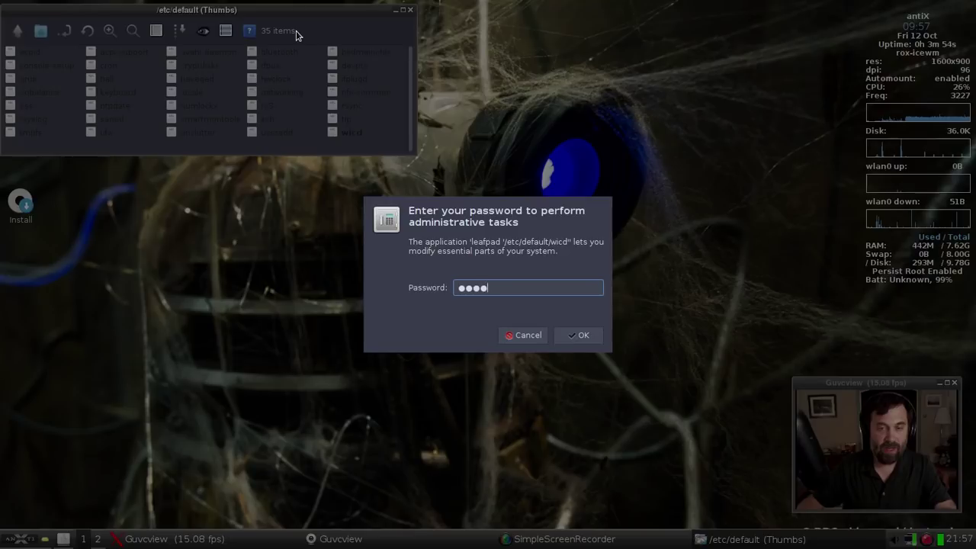
{"action": "key", "text": "BackSpace"}
{"action": "type", "text": "•••"}
{"action": "key", "text": "Return"}
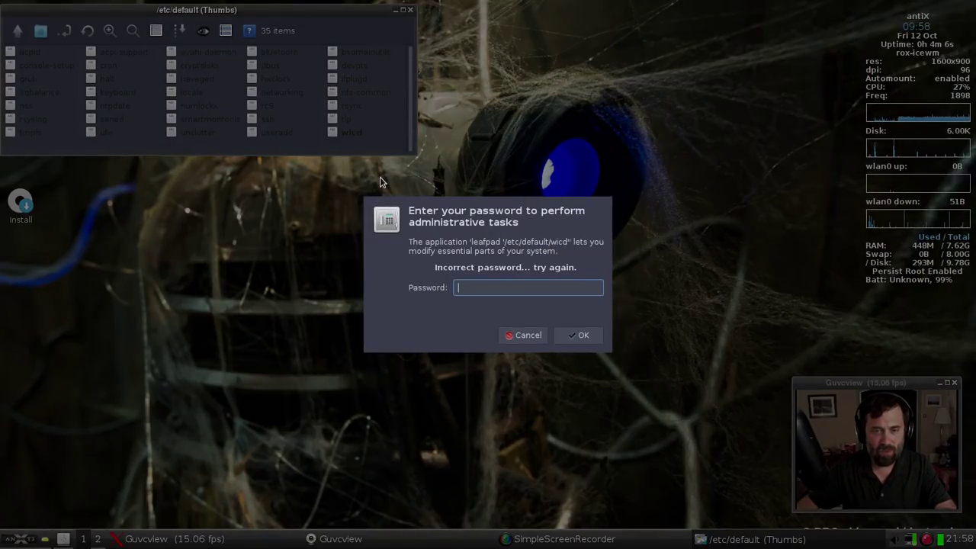
{"action": "key", "text": "Return"}
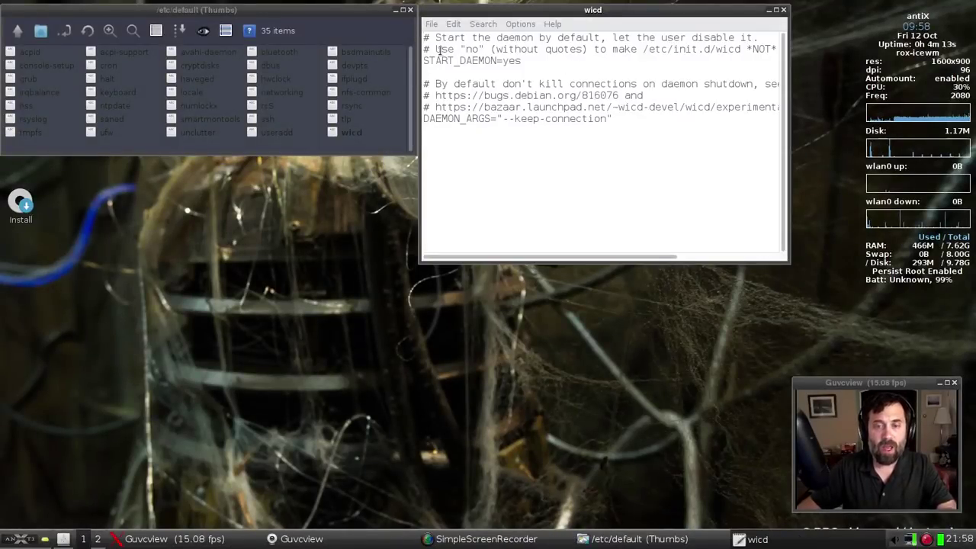
Highlight START_DAEMON=yes in the wicd file, then close Leafpad and the /etc/default window.
{"action": "left_click_drag", "start_coordinate": [424, 61], "coordinate": [528, 64]}
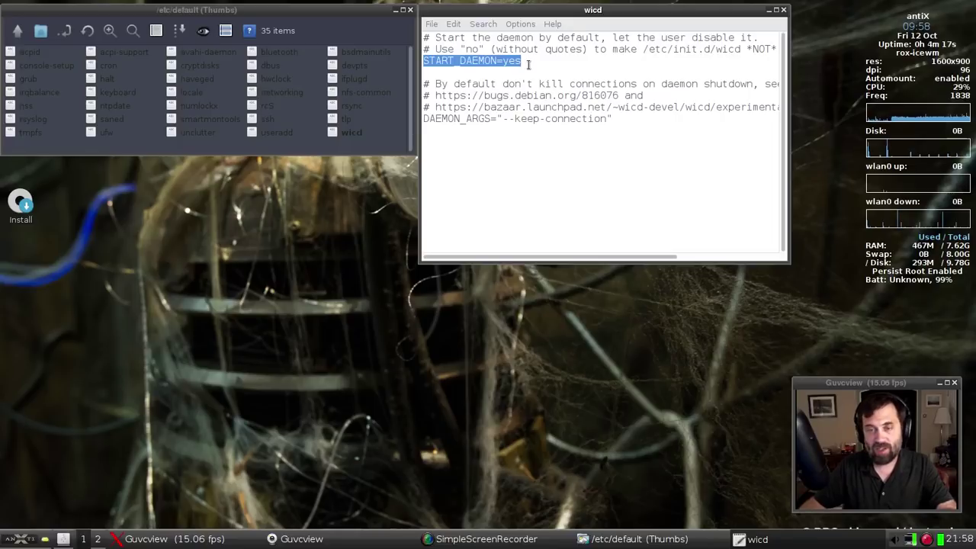
{"action": "left_click", "coordinate": [527, 65]}
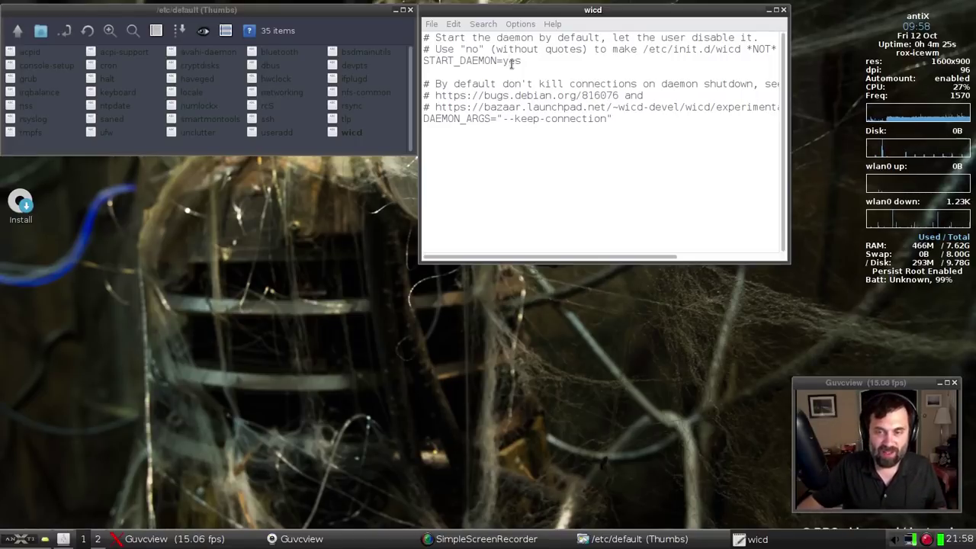
{"action": "double_click", "coordinate": [511, 61]}
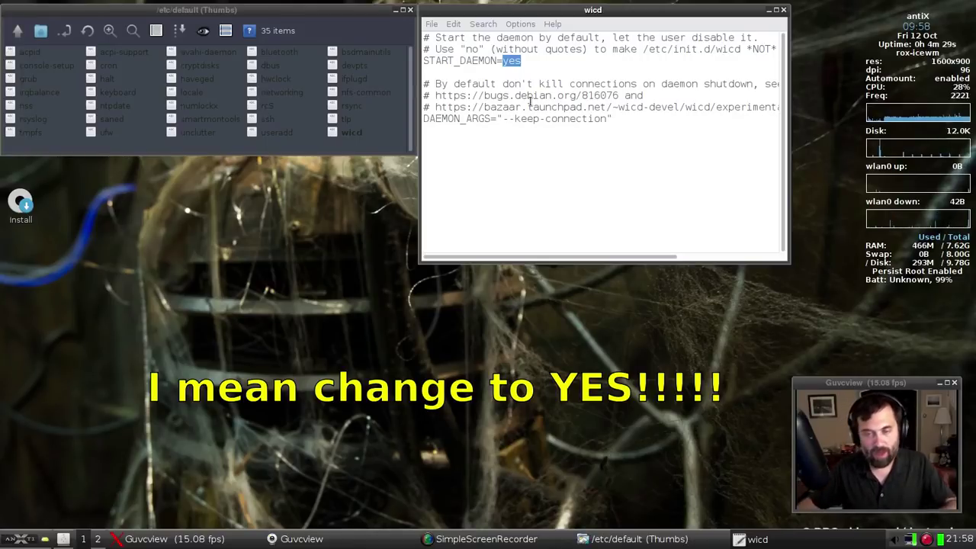
{"action": "left_click", "coordinate": [783, 10]}
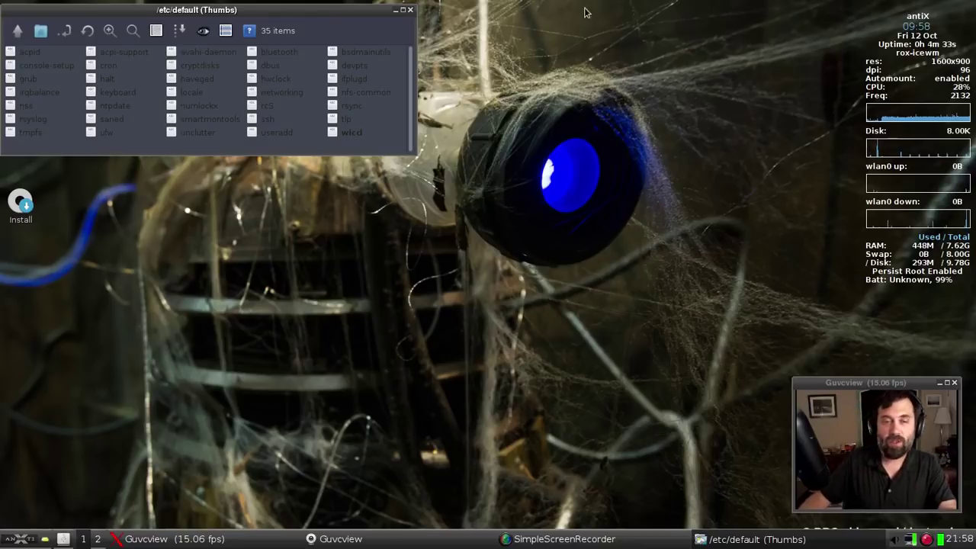
{"action": "left_click", "coordinate": [411, 10]}
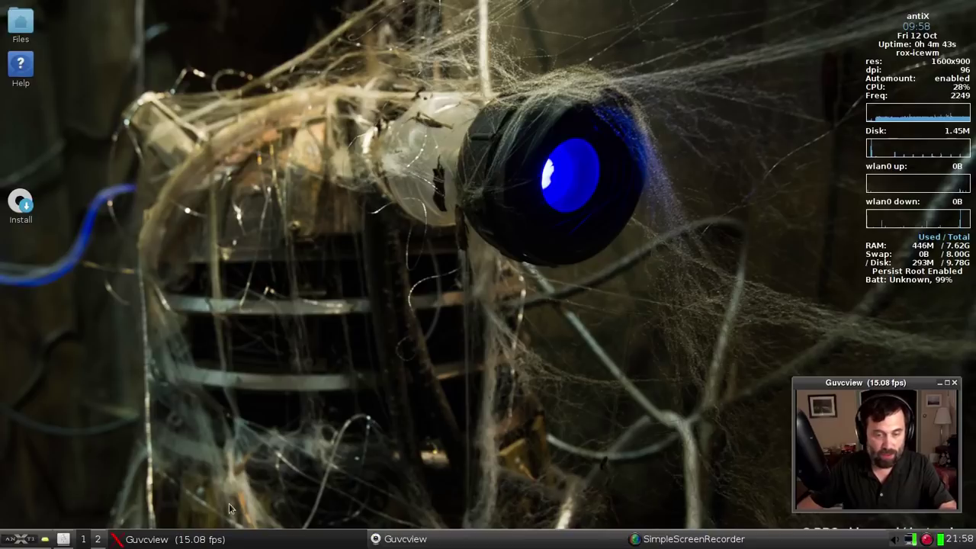
Launch Synaptic from the Control Center's System tools, enlarge its window, then close it.
{"action": "left_click", "coordinate": [21, 538]}
{"action": "left_click", "coordinate": [44, 419]}
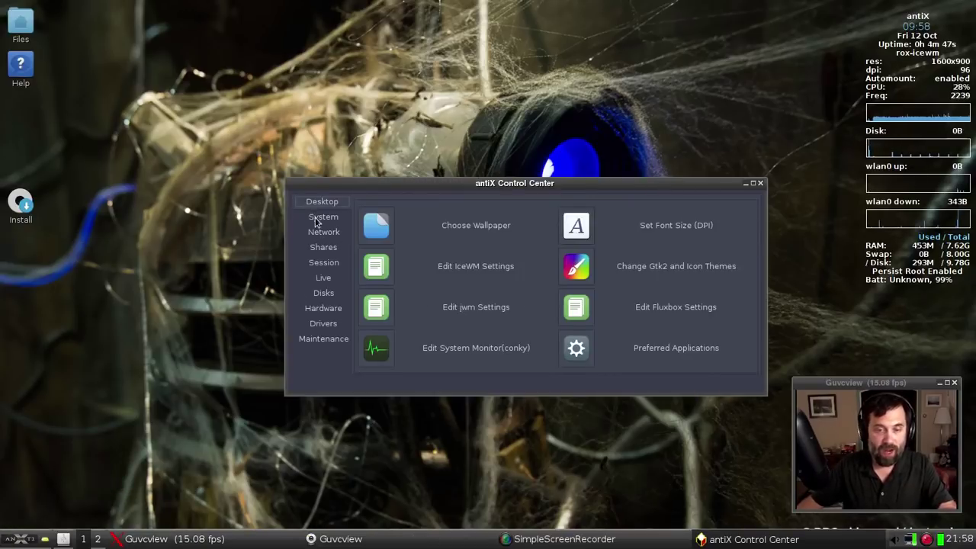
{"action": "left_click", "coordinate": [320, 221]}
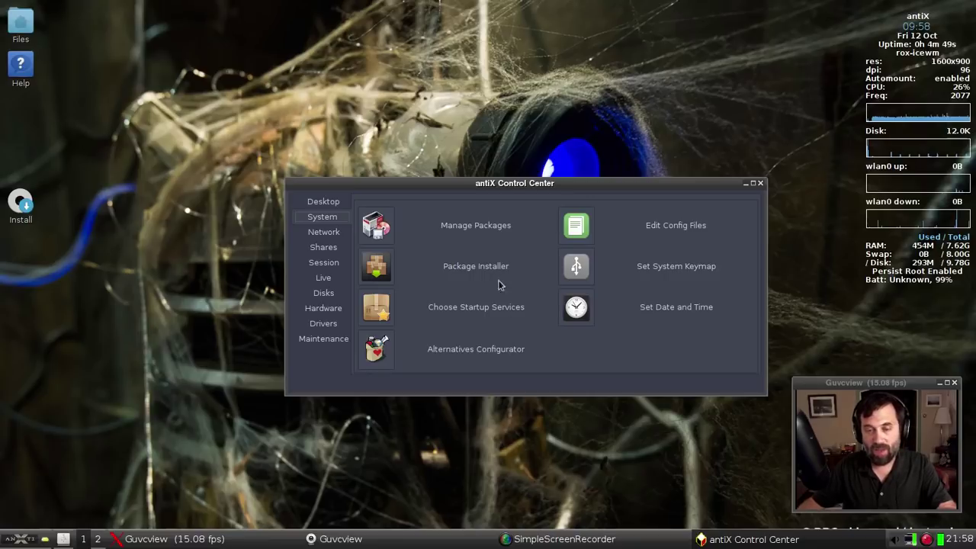
{"action": "left_click", "coordinate": [376, 226]}
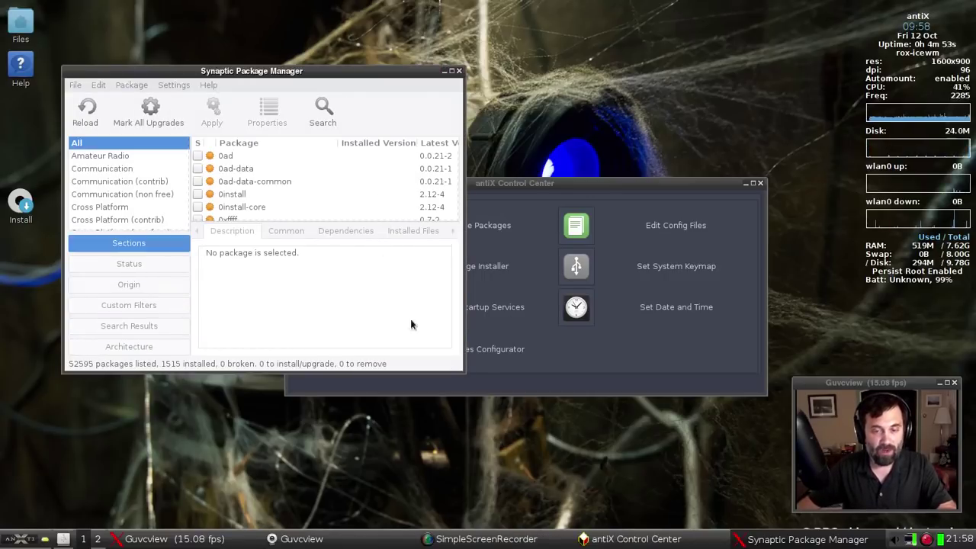
{"action": "left_click_drag", "start_coordinate": [462, 371], "coordinate": [648, 421]}
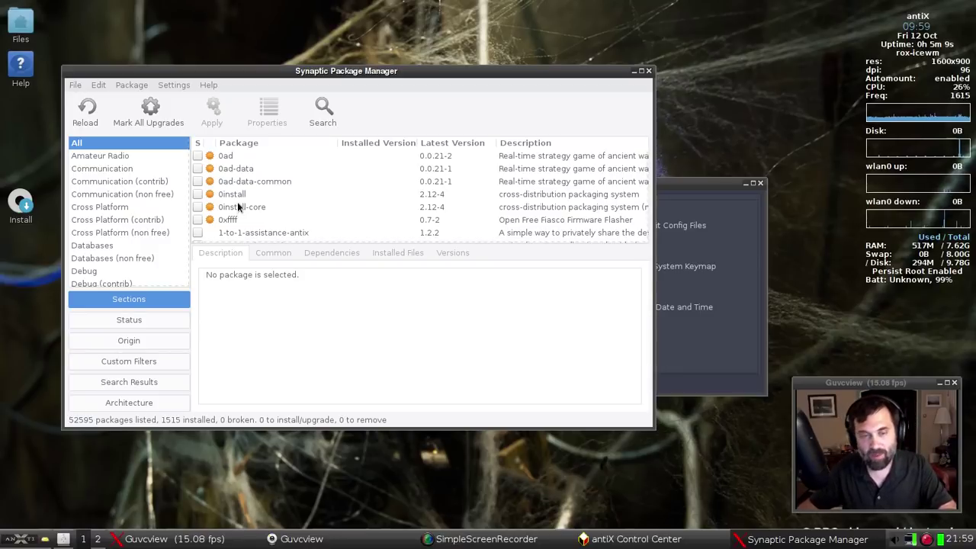
{"action": "left_click", "coordinate": [648, 71]}
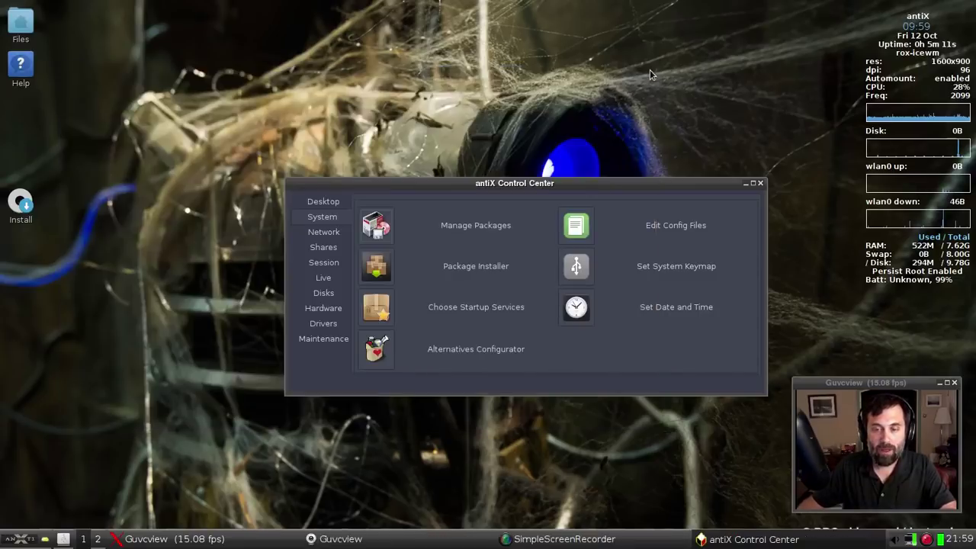
Open the Package Installer and expand Browser, Messaging and Remote Access, selecting 1-to-1 Voice and SSH Conduit.
{"action": "left_click", "coordinate": [387, 272]}
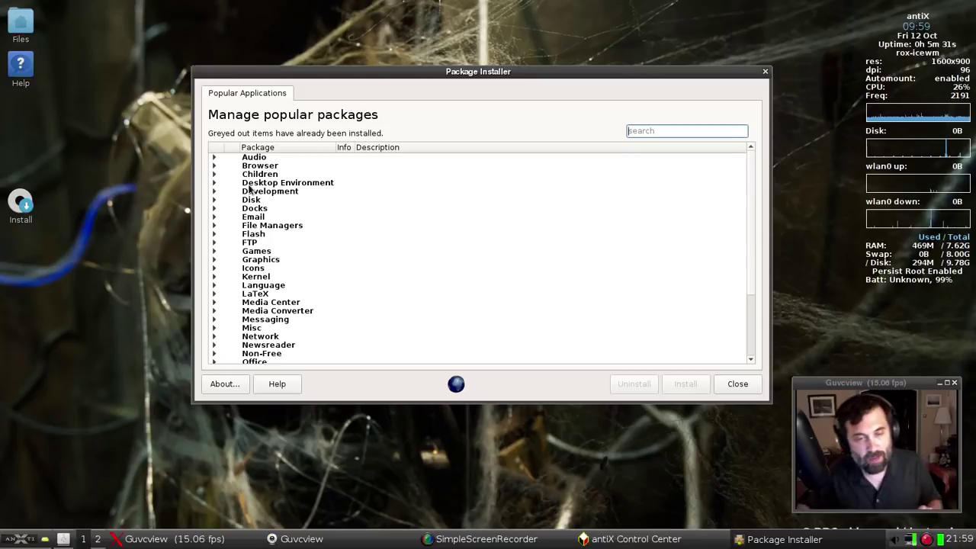
{"action": "left_click", "coordinate": [215, 165]}
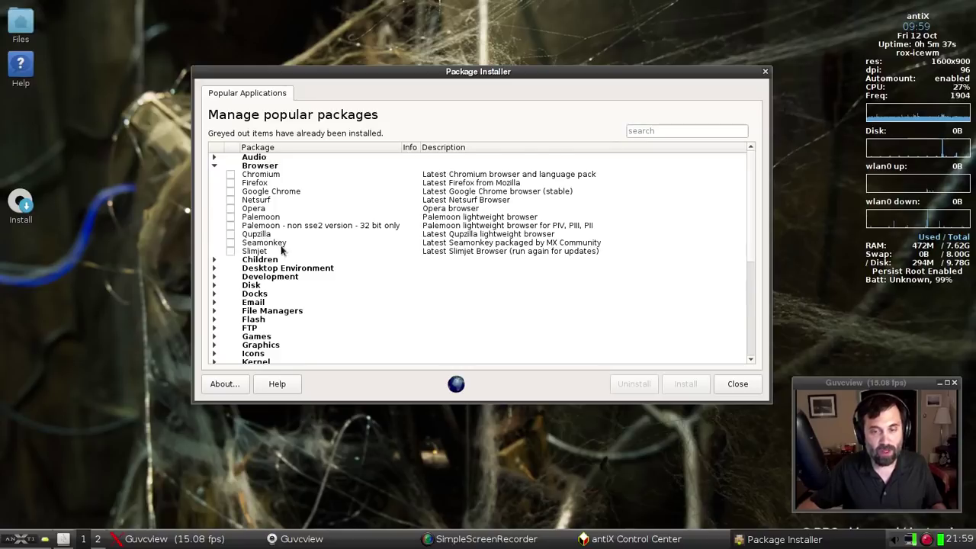
{"action": "scroll", "coordinate": [283, 247], "scroll_direction": "down", "scroll_amount": 3}
{"action": "left_click", "coordinate": [215, 302]}
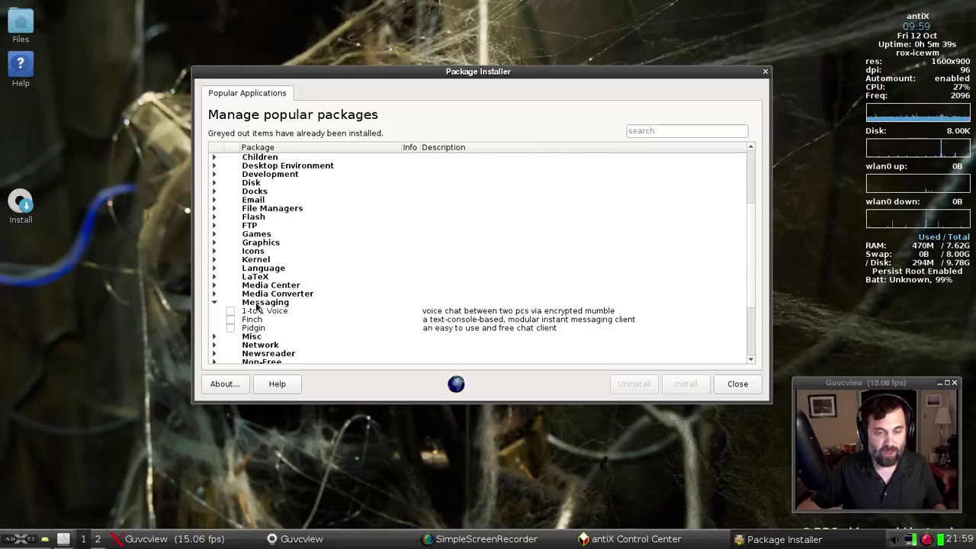
{"action": "left_click", "coordinate": [284, 313]}
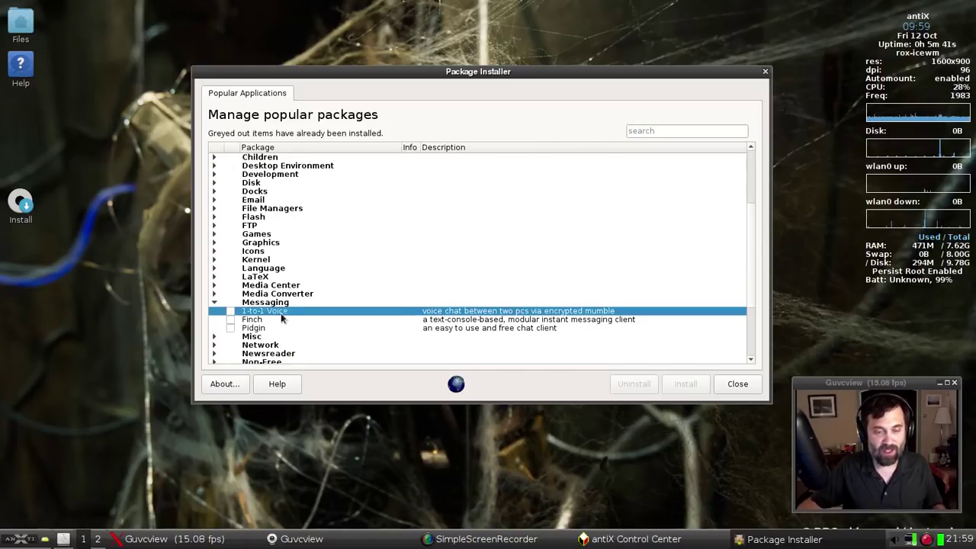
{"action": "scroll", "coordinate": [240, 316], "scroll_direction": "down", "scroll_amount": 2}
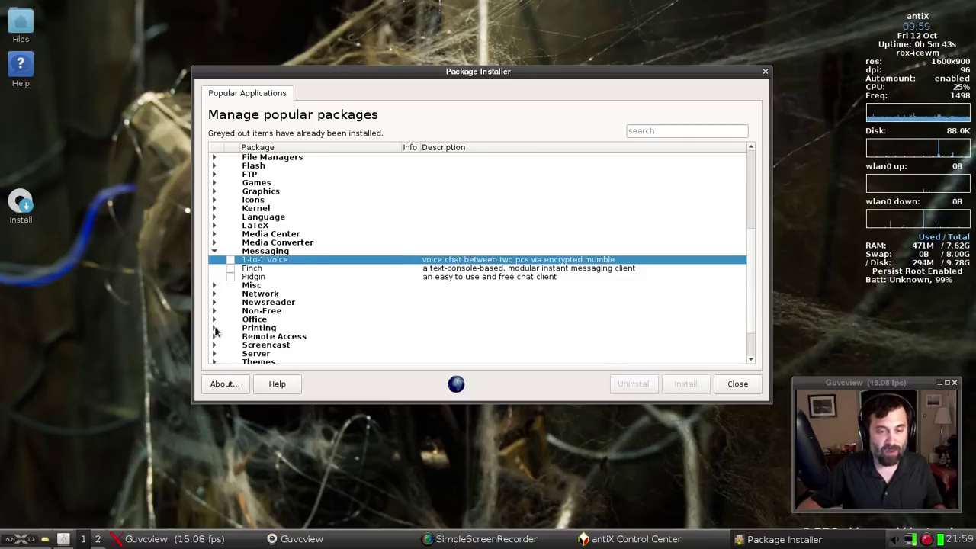
{"action": "left_click", "coordinate": [222, 334]}
{"action": "scroll", "coordinate": [251, 330], "scroll_direction": "down", "scroll_amount": 2}
{"action": "left_click", "coordinate": [264, 304]}
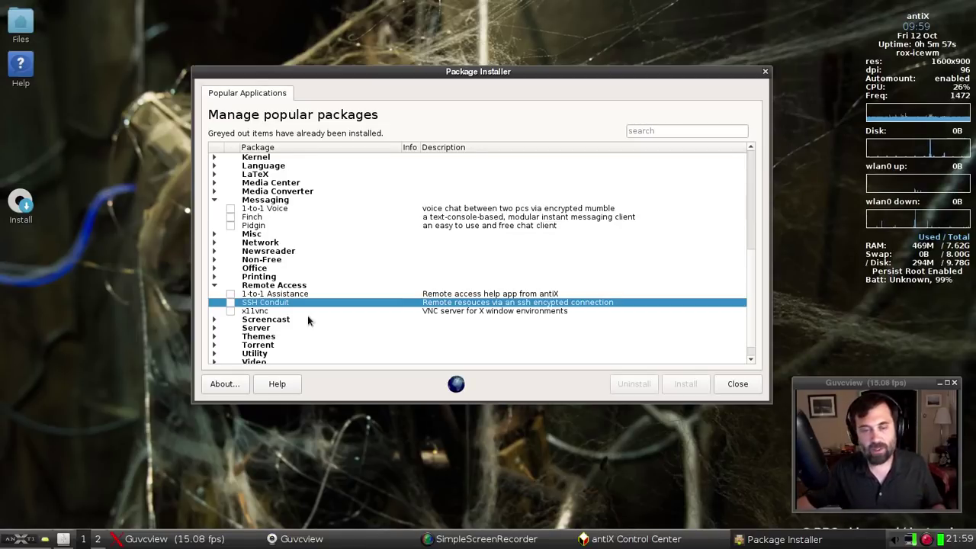
Expand Screencast, Themes and Utility, viewing SimpleScreenRecorder, Repo Manager, iDevice Mounter and Apt Notifier.
{"action": "scroll", "coordinate": [307, 312], "scroll_direction": "down", "scroll_amount": 1}
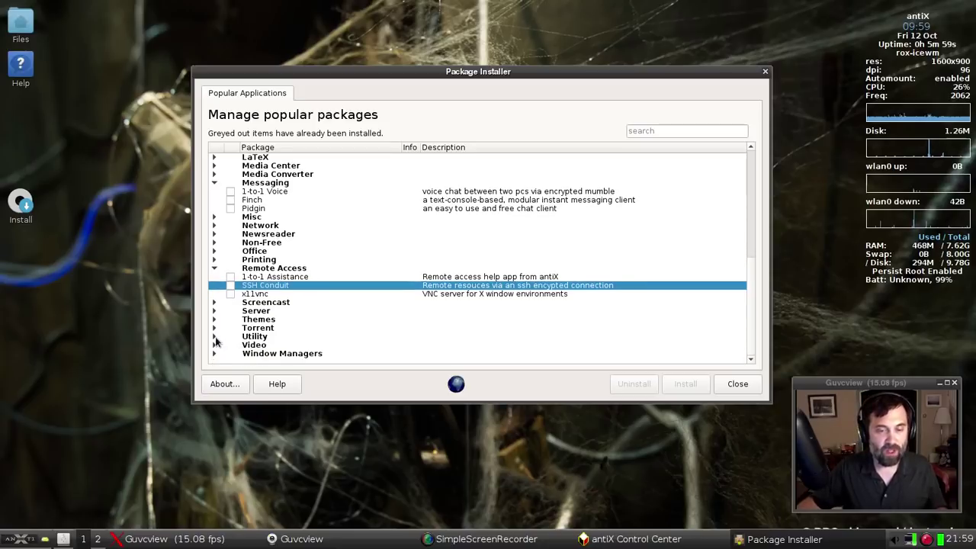
{"action": "left_click", "coordinate": [214, 303]}
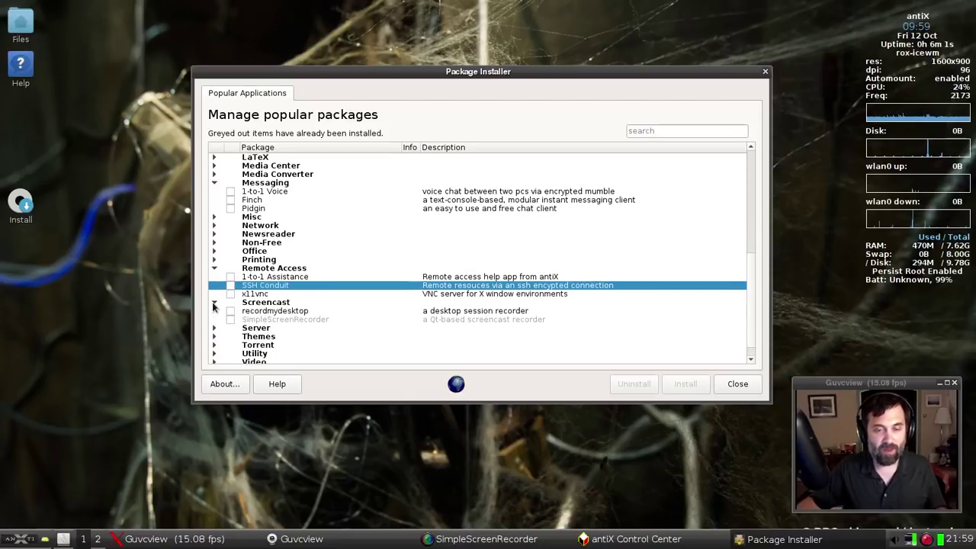
{"action": "left_click", "coordinate": [244, 320]}
{"action": "left_click", "coordinate": [214, 337]}
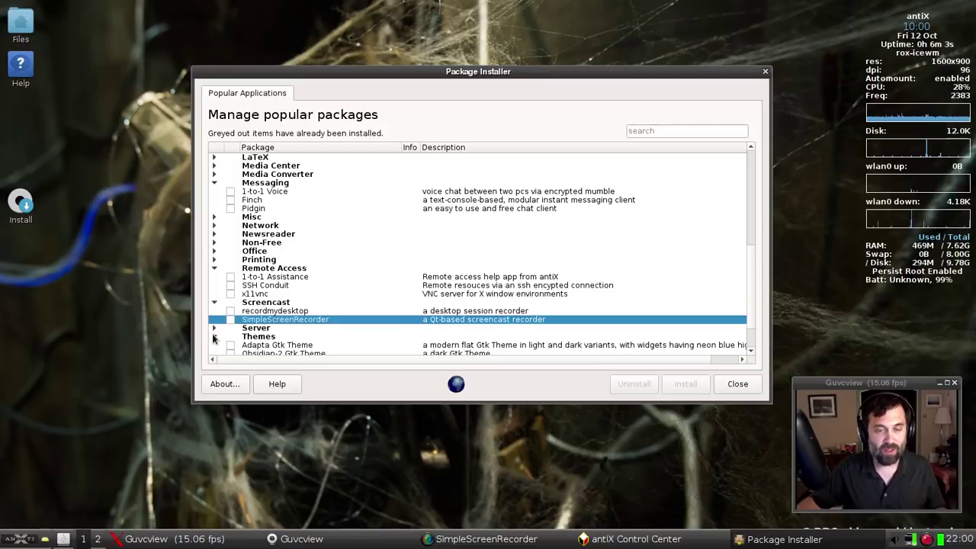
{"action": "scroll", "coordinate": [259, 324], "scroll_direction": "down", "scroll_amount": 2}
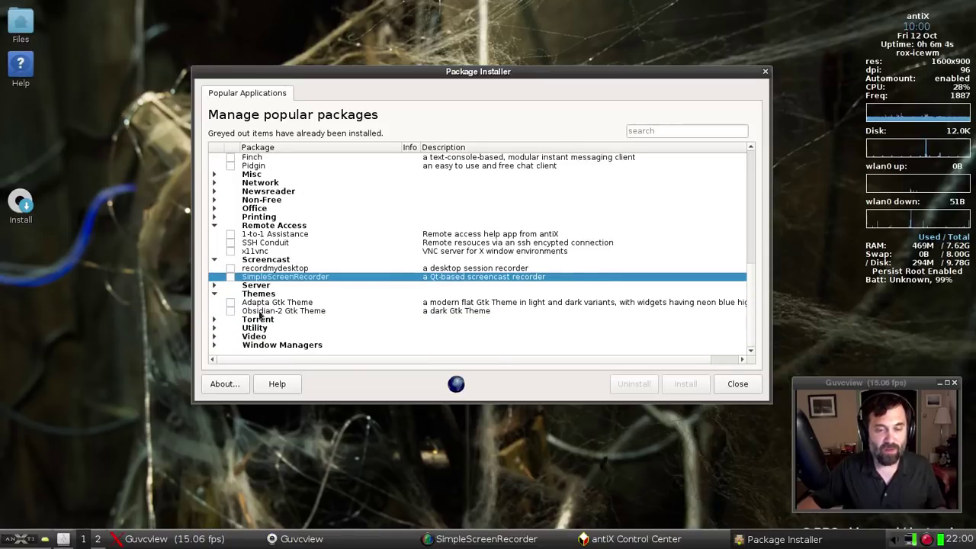
{"action": "left_click", "coordinate": [214, 328]}
{"action": "scroll", "coordinate": [267, 316], "scroll_direction": "down", "scroll_amount": 2}
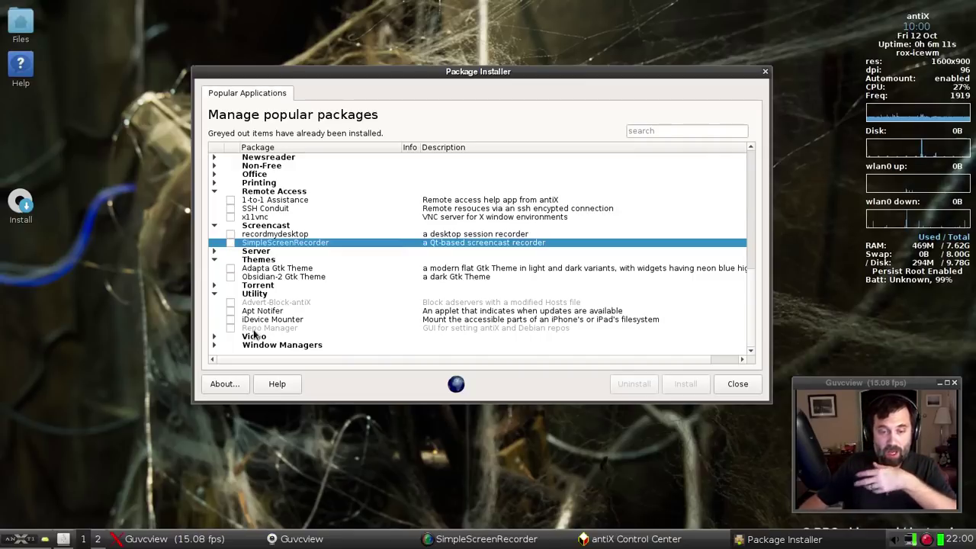
{"action": "left_click", "coordinate": [268, 327]}
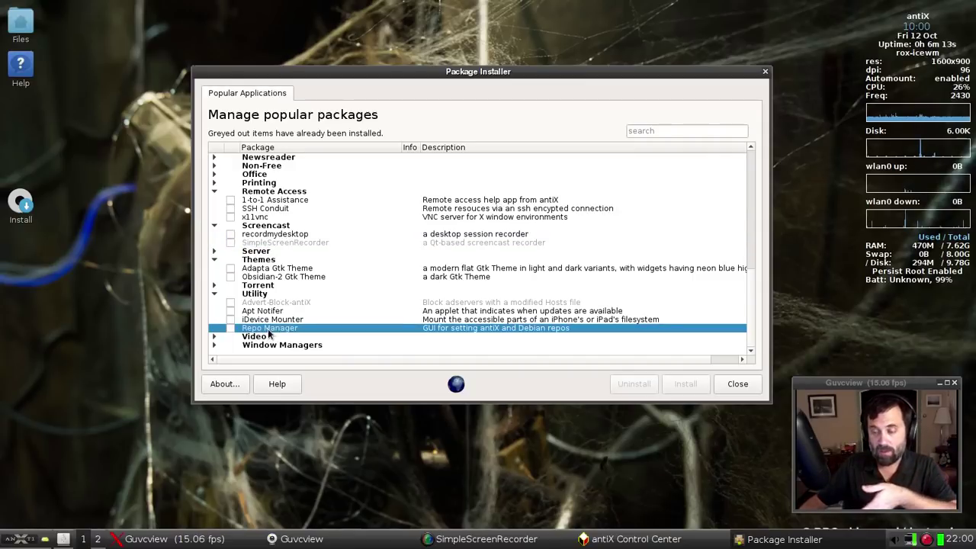
{"action": "key", "text": "Up"}
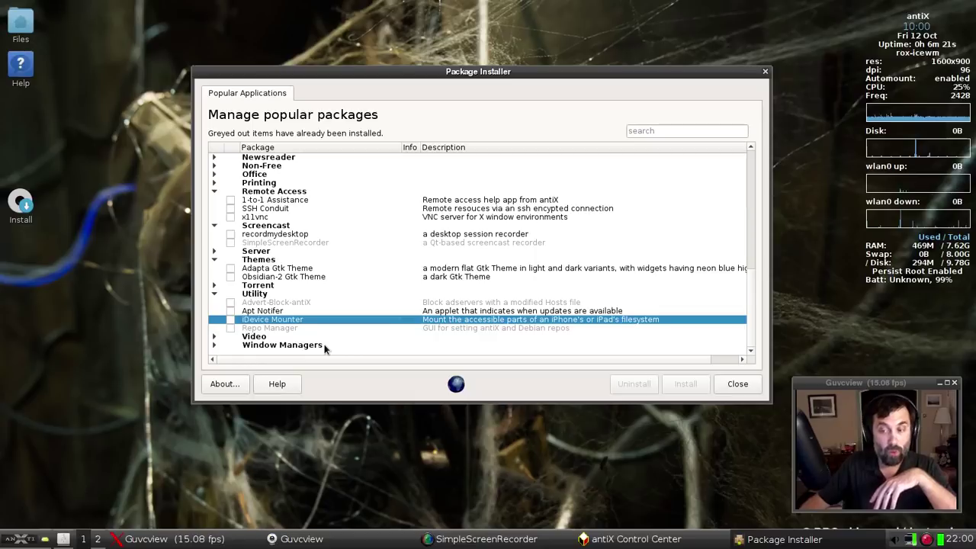
{"action": "left_click", "coordinate": [261, 311]}
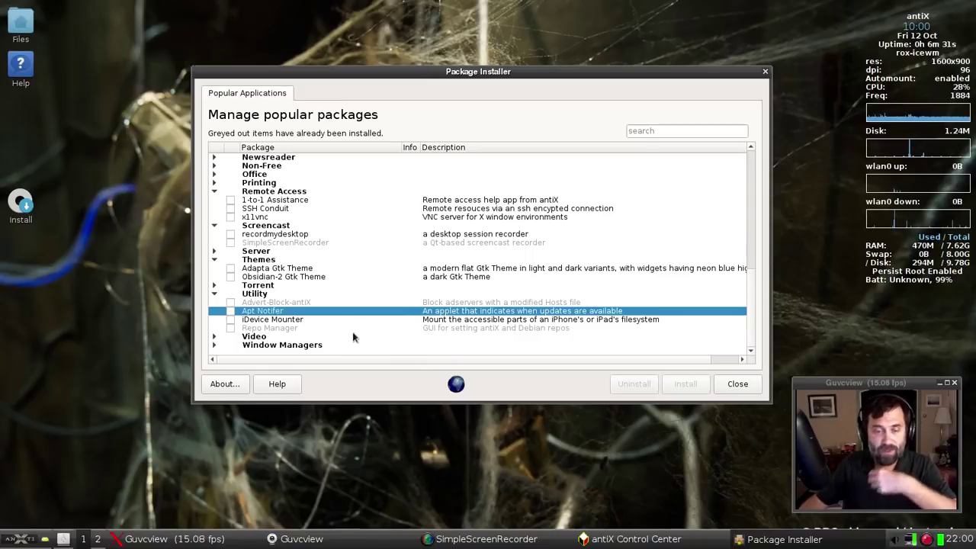
Expand the Video category and select Kdenlive.
{"action": "left_click", "coordinate": [213, 337]}
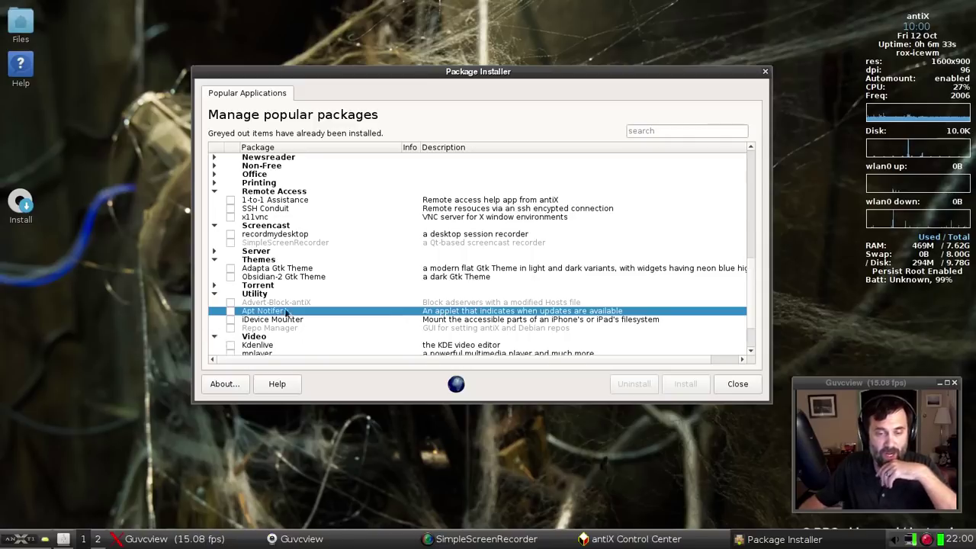
{"action": "left_click", "coordinate": [266, 294]}
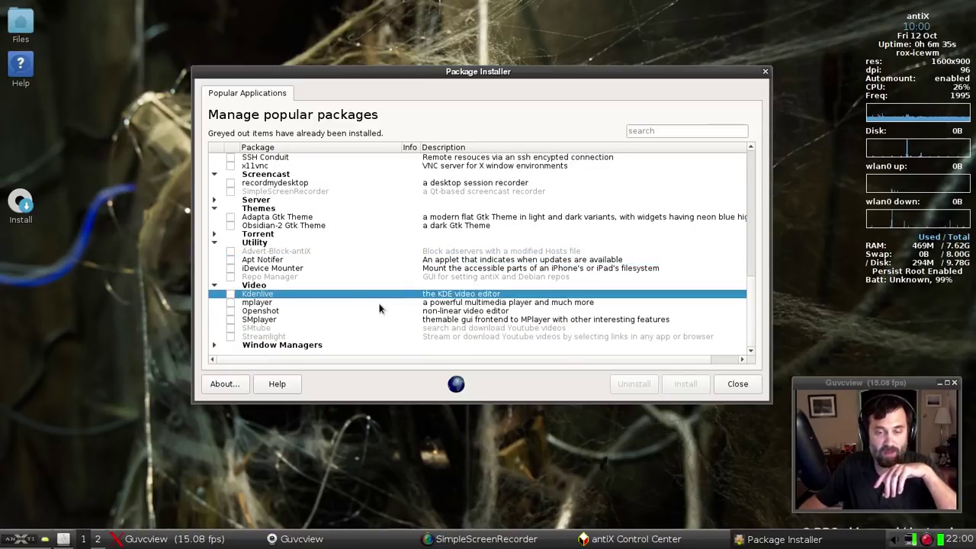
{"action": "scroll", "coordinate": [290, 316], "scroll_direction": "up", "scroll_amount": 6}
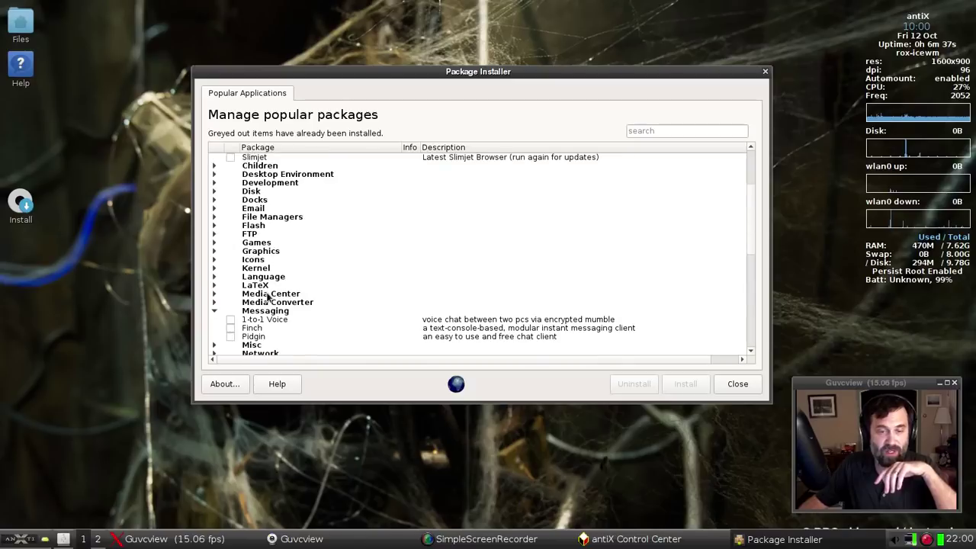
Expand Desktop Environment, Disk and Flash, viewing Cinnamon-Full, MATE and adobe flash.
{"action": "left_click", "coordinate": [214, 174]}
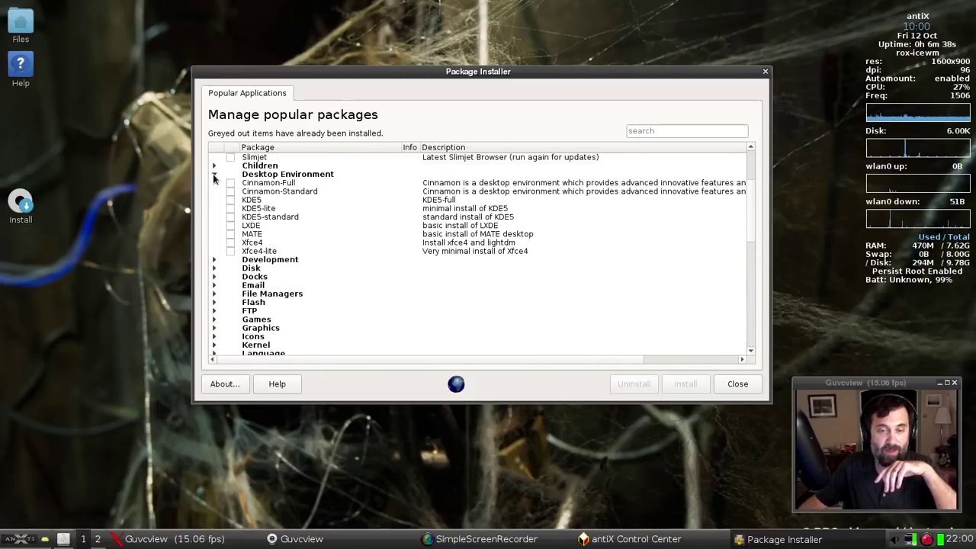
{"action": "left_click", "coordinate": [265, 185]}
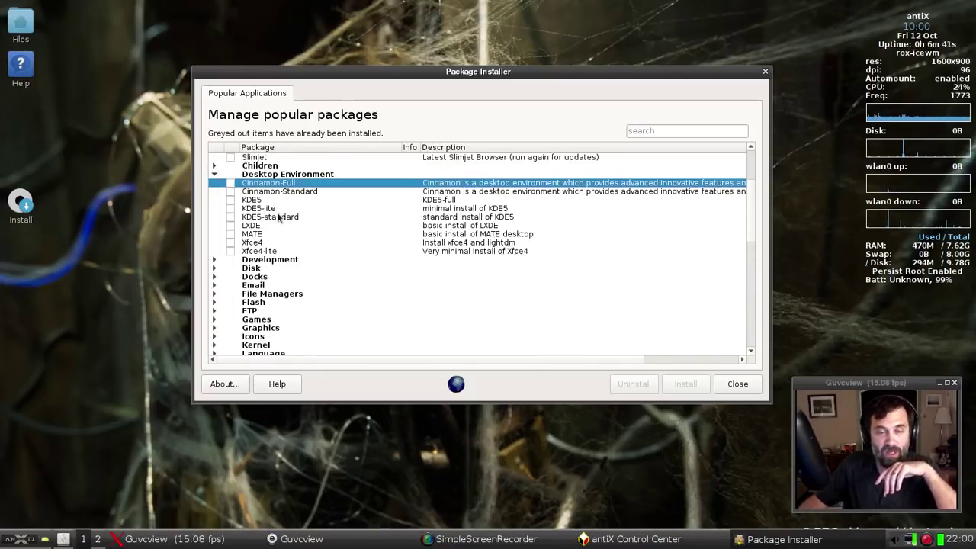
{"action": "left_click", "coordinate": [268, 234]}
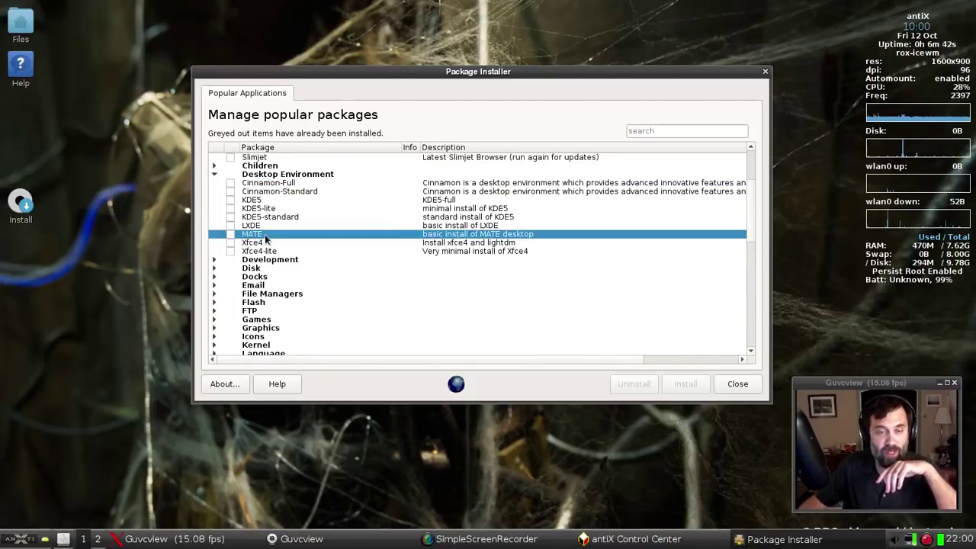
{"action": "left_click", "coordinate": [215, 268]}
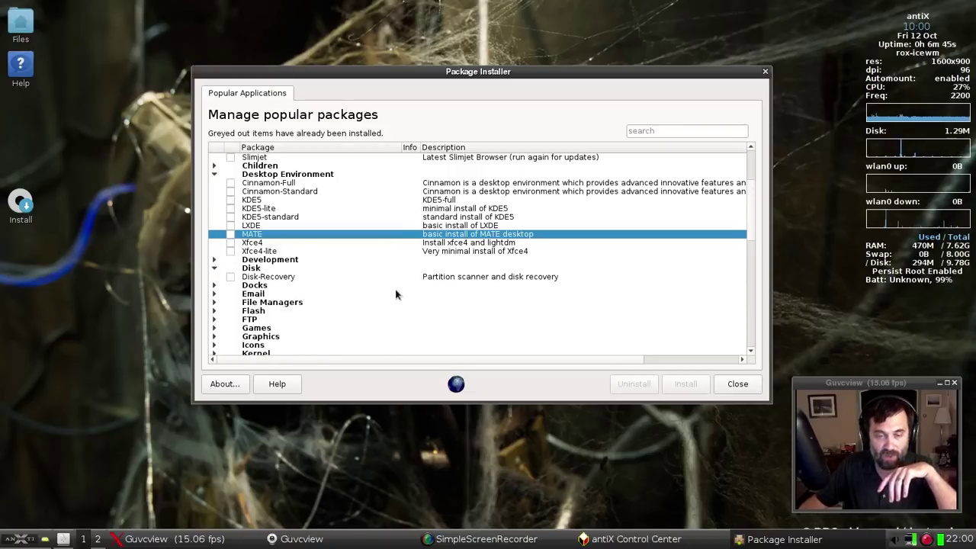
{"action": "left_click", "coordinate": [215, 311]}
{"action": "scroll", "coordinate": [268, 315], "scroll_direction": "down", "scroll_amount": 1}
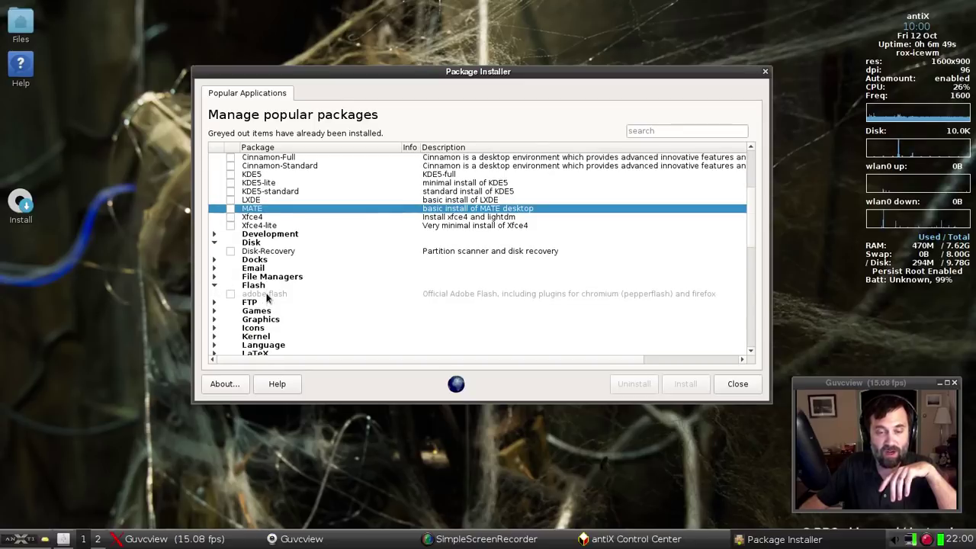
{"action": "left_click", "coordinate": [269, 296]}
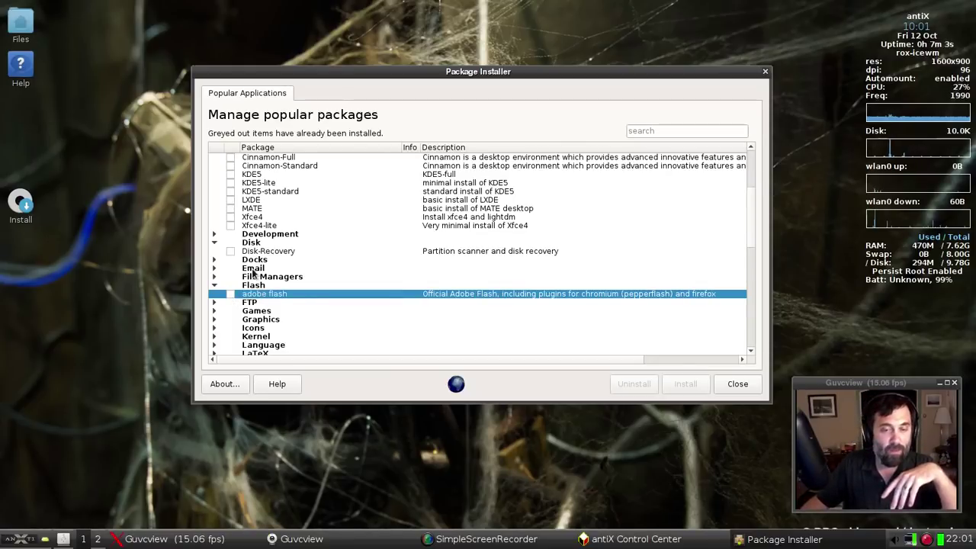
Expand the Graphics category, then close the Package Installer.
{"action": "left_click", "coordinate": [214, 319]}
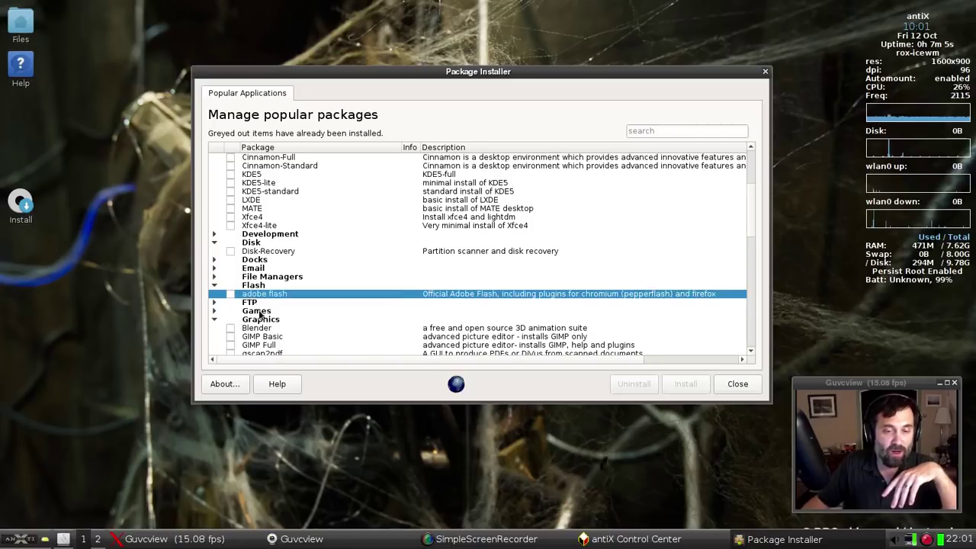
{"action": "scroll", "coordinate": [262, 313], "scroll_direction": "down", "scroll_amount": 3}
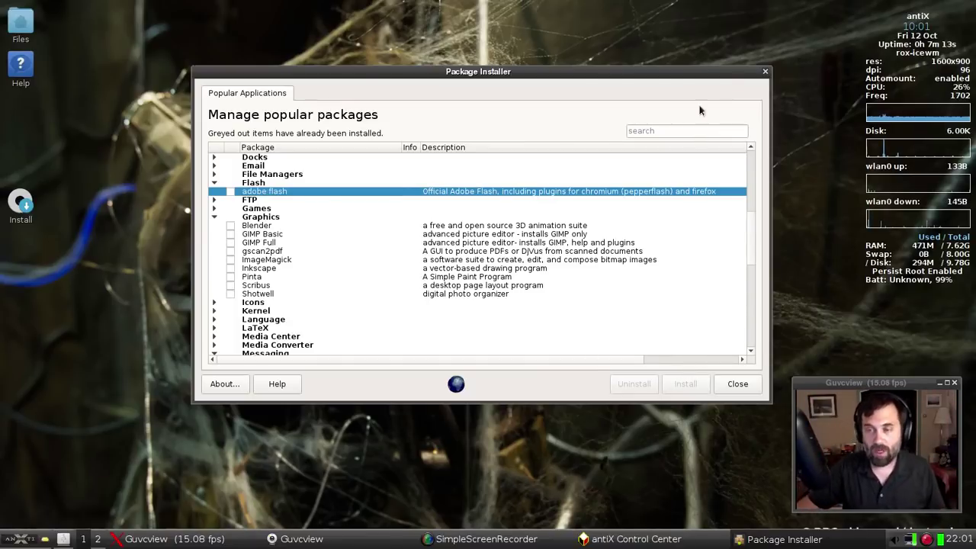
{"action": "left_click", "coordinate": [765, 72]}
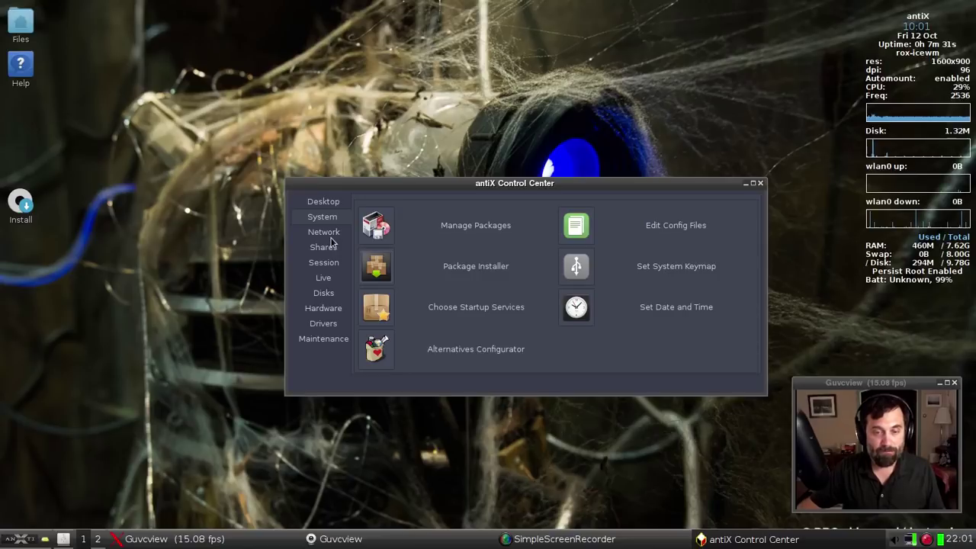
Scroll through the antiX FAQ in Dillo, close it, and open the home folder in ROX-Filer.
{"action": "left_click", "coordinate": [22, 64]}
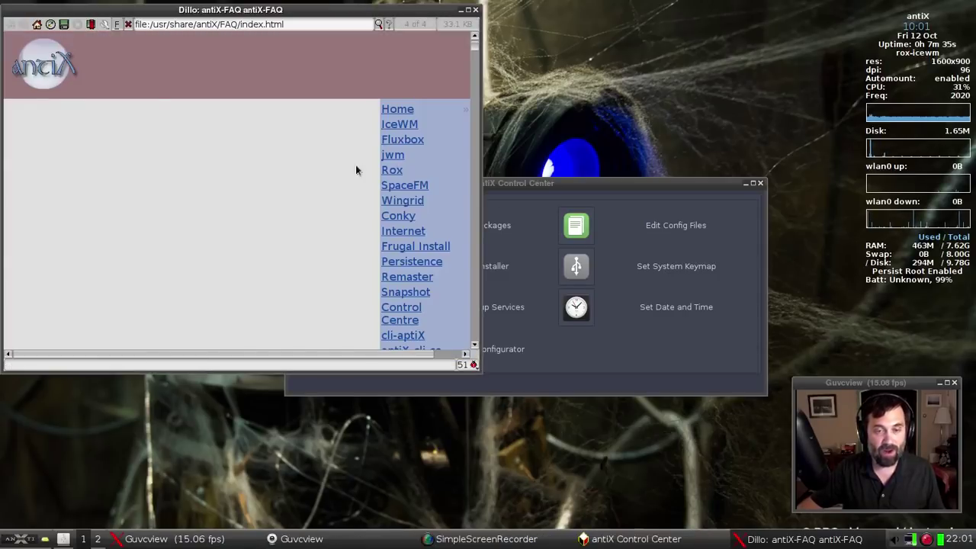
{"action": "scroll", "coordinate": [265, 158], "scroll_direction": "down", "scroll_amount": 10}
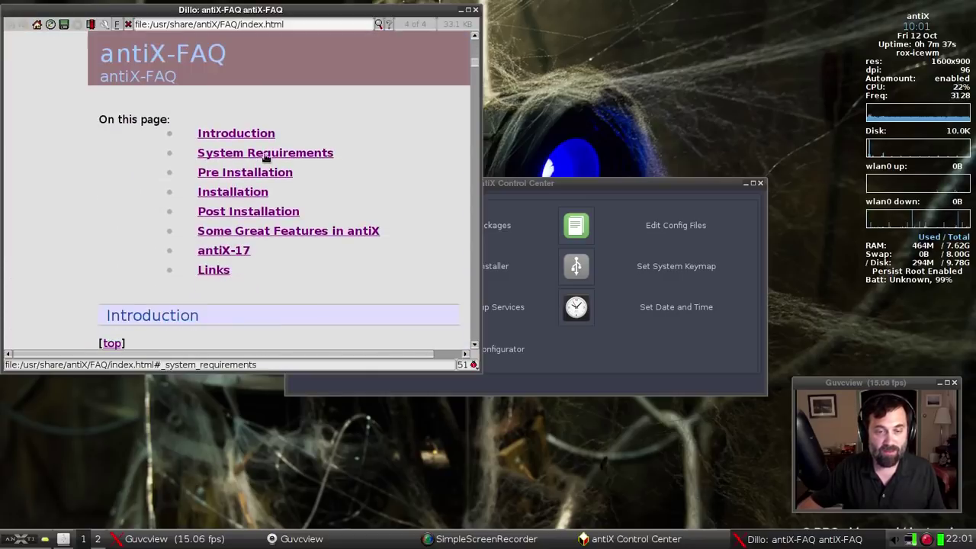
{"action": "scroll", "coordinate": [265, 159], "scroll_direction": "down", "scroll_amount": 8}
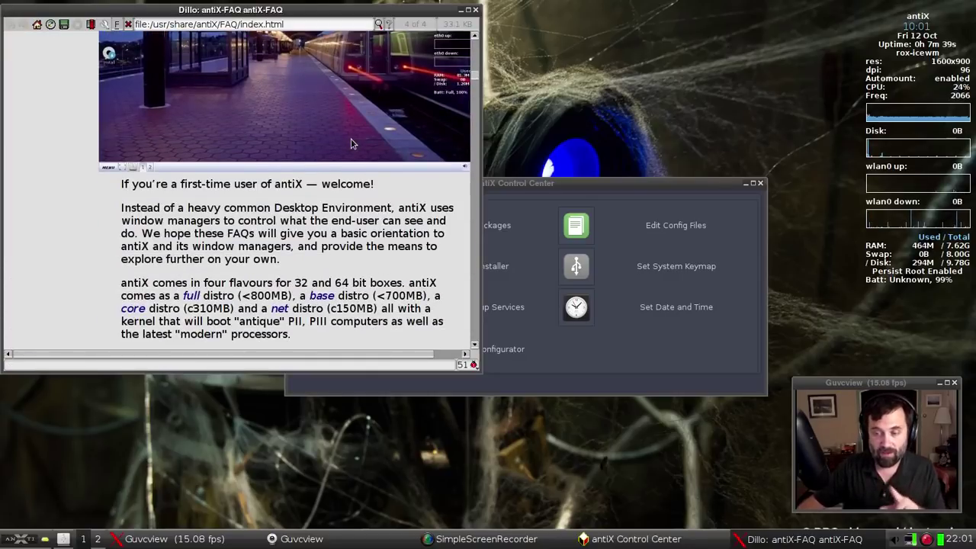
{"action": "left_click", "coordinate": [475, 10]}
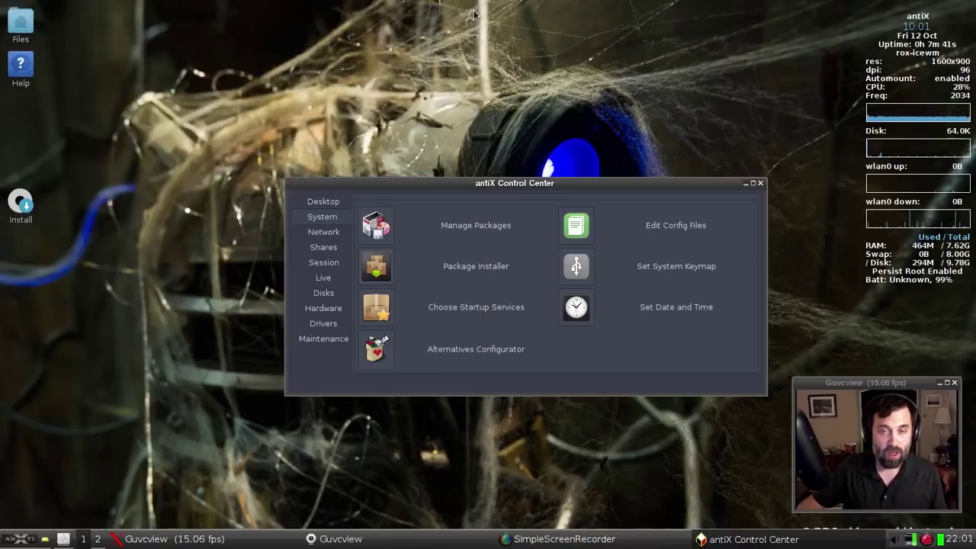
{"action": "left_click", "coordinate": [21, 24]}
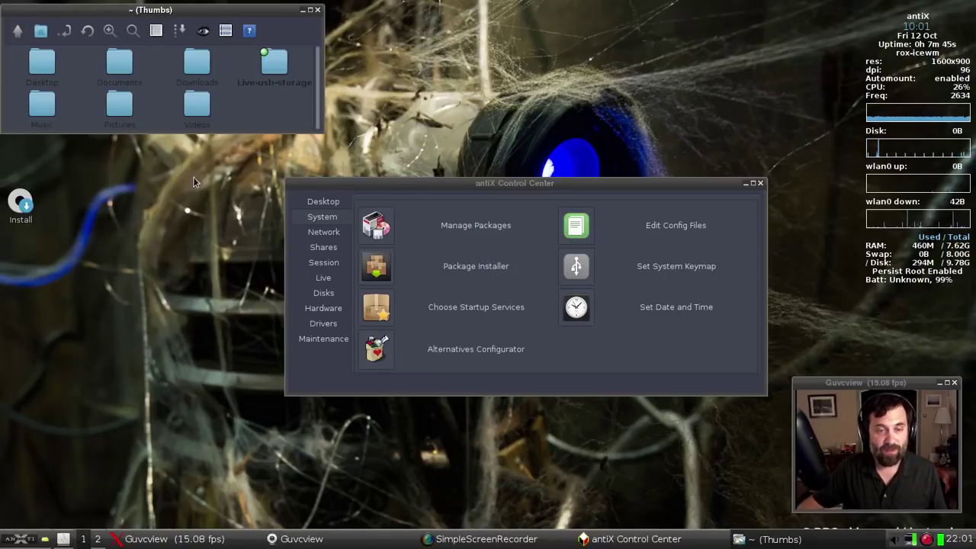
Drag the Videos folder onto the desktop pinboard and test-open it from there.
{"action": "left_click_drag", "start_coordinate": [200, 105], "coordinate": [32, 282]}
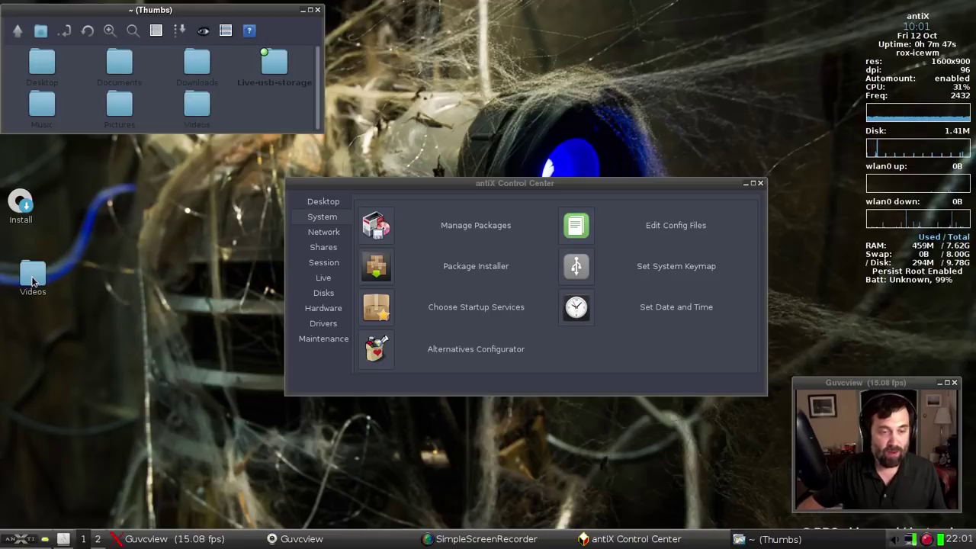
{"action": "left_click", "coordinate": [33, 276]}
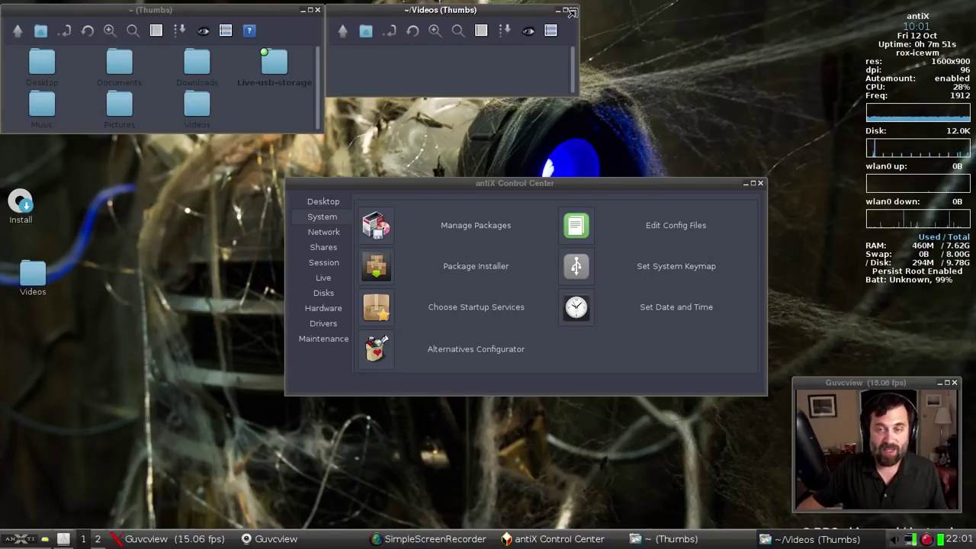
{"action": "left_click", "coordinate": [572, 10]}
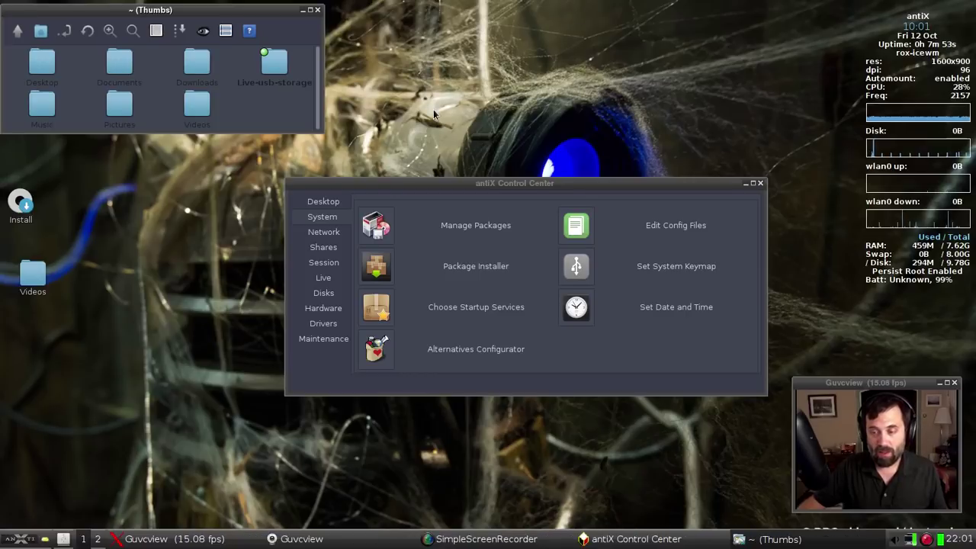
Move the home window aside, reposition the Videos desktop icon, and open Videos from it.
{"action": "left_click_drag", "start_coordinate": [175, 7], "coordinate": [421, 22]}
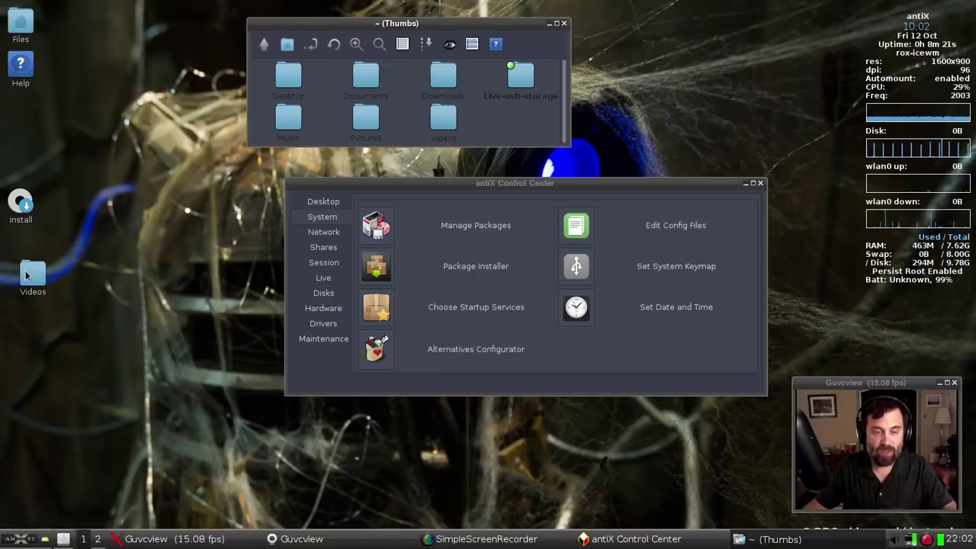
{"action": "left_click_drag", "start_coordinate": [31, 271], "coordinate": [22, 263]}
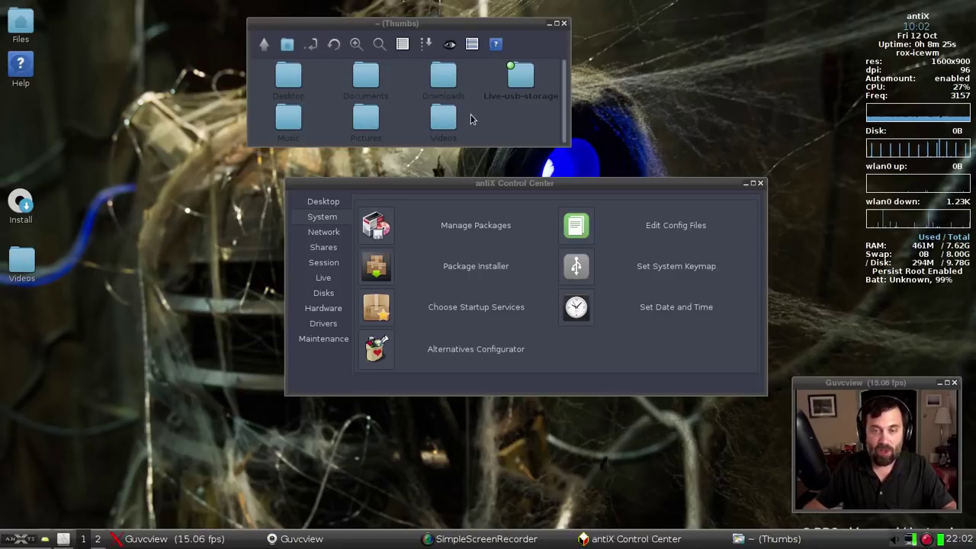
{"action": "double_click", "coordinate": [27, 261]}
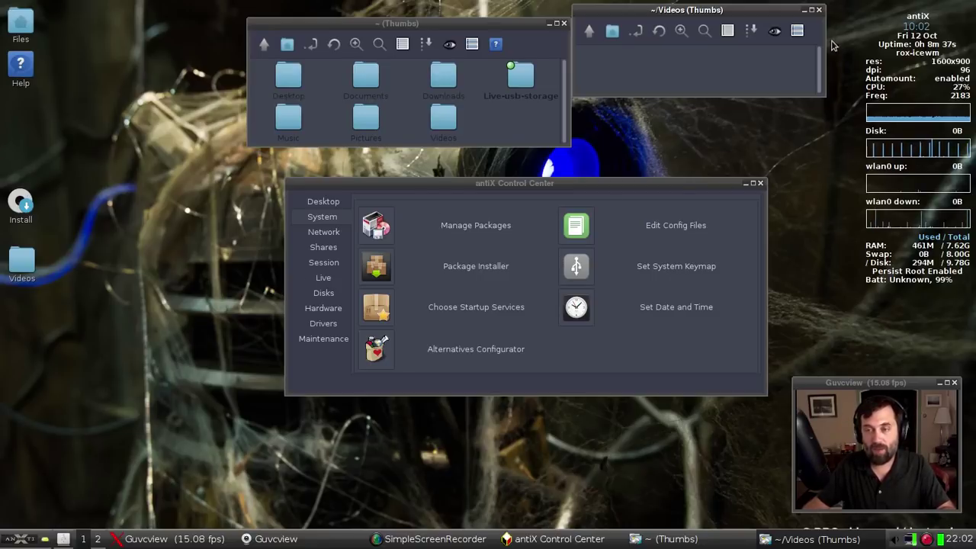
Navigate up from Videos to the /usr/share/applications folder.
{"action": "left_click", "coordinate": [599, 29]}
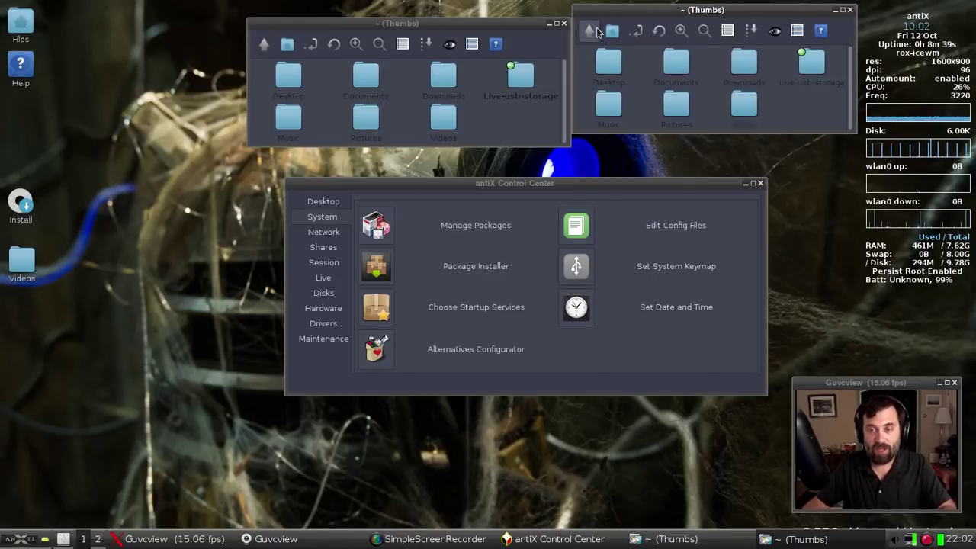
{"action": "left_click", "coordinate": [599, 29]}
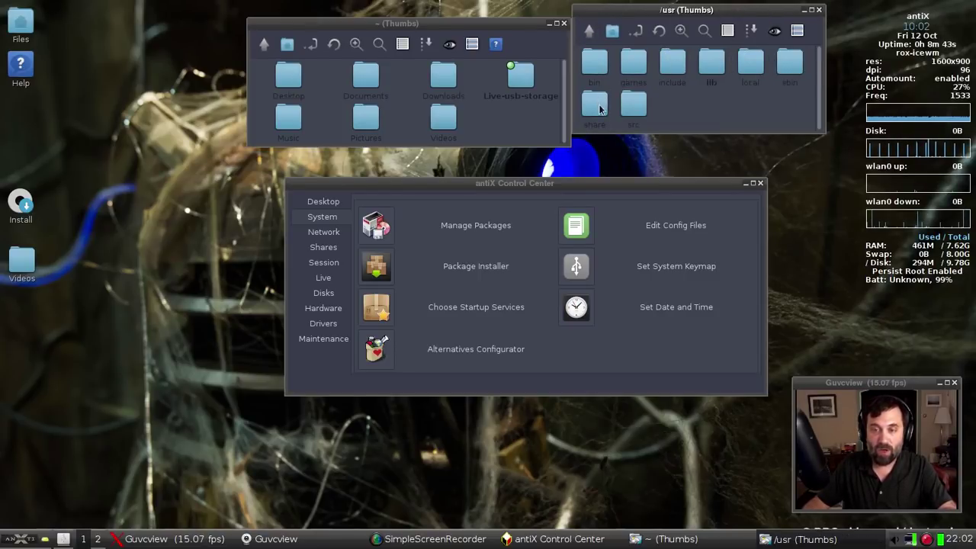
{"action": "left_click", "coordinate": [596, 105]}
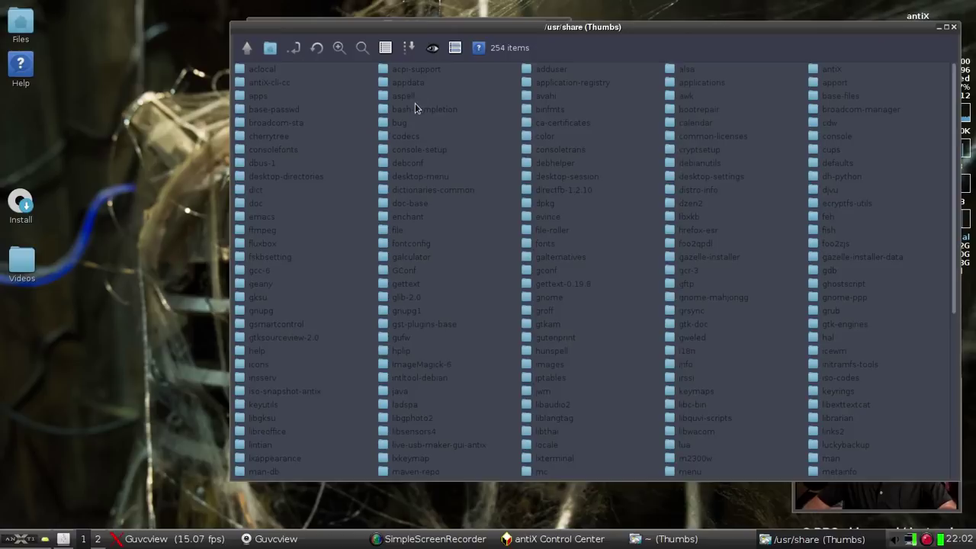
{"action": "left_click", "coordinate": [720, 84]}
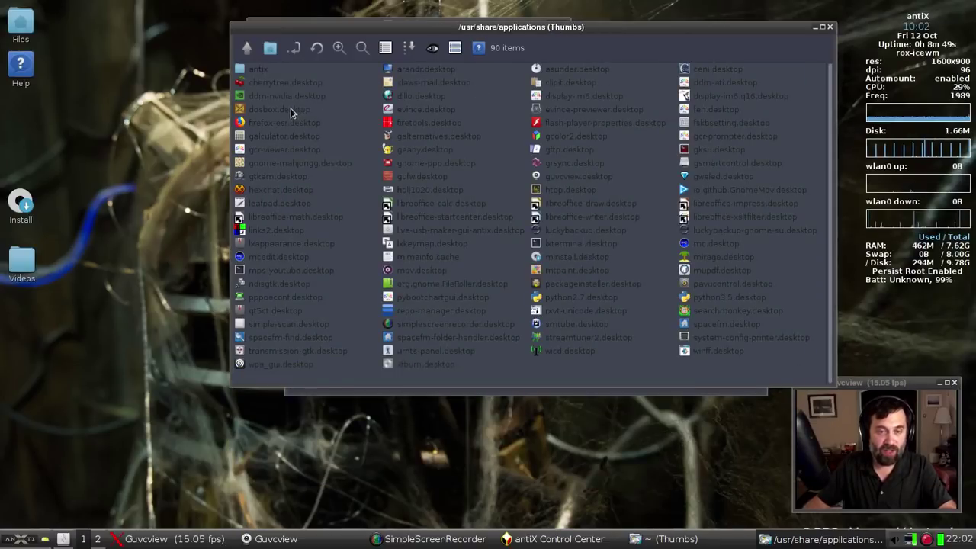
Pin dosbox.desktop to the pinboard, view its Edit Item settings, then close the folder window.
{"action": "left_click_drag", "start_coordinate": [294, 108], "coordinate": [28, 337]}
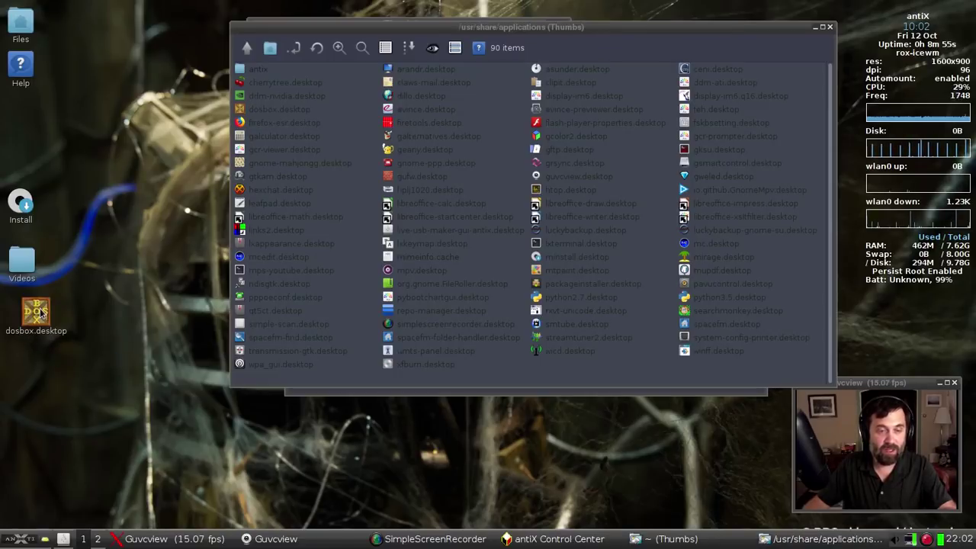
{"action": "right_click", "coordinate": [41, 321]}
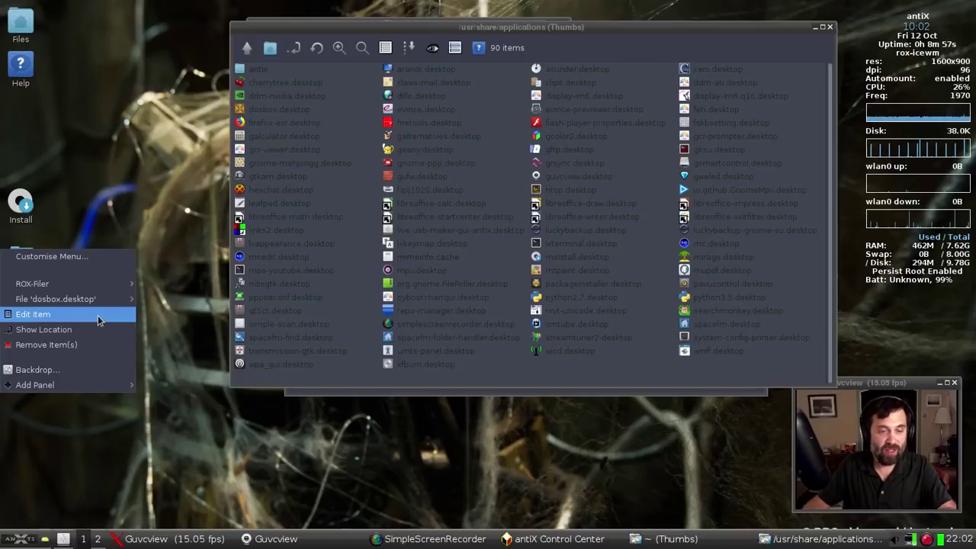
{"action": "left_click", "coordinate": [97, 320]}
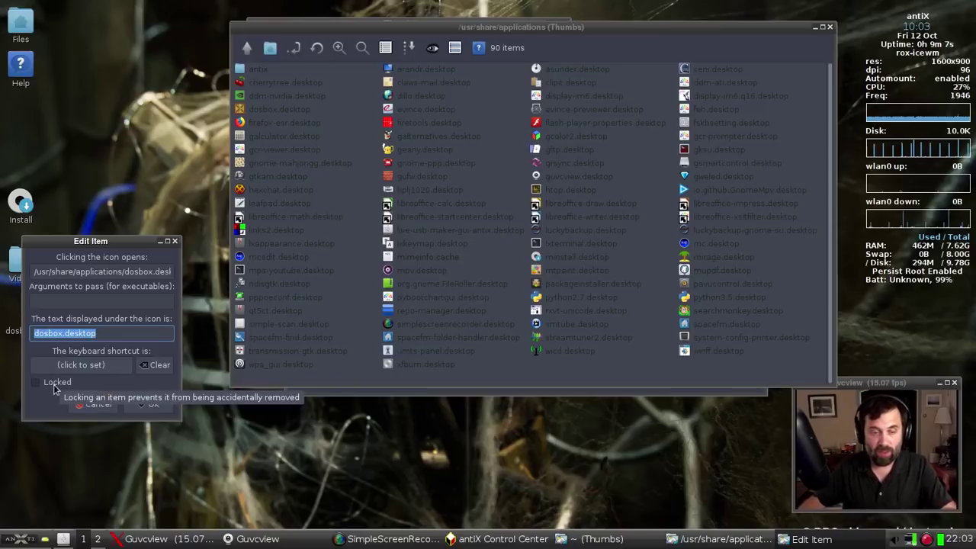
{"action": "left_click", "coordinate": [96, 405]}
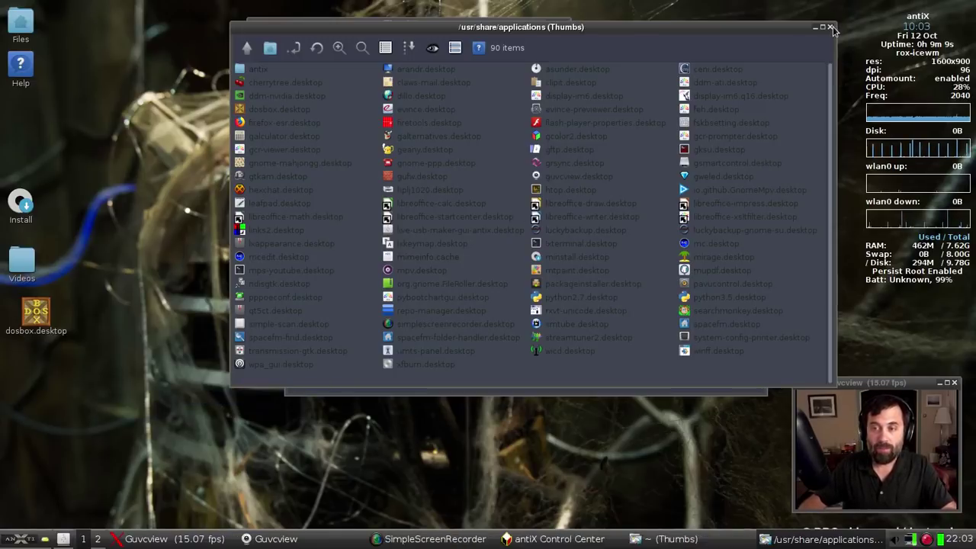
{"action": "left_click", "coordinate": [830, 26]}
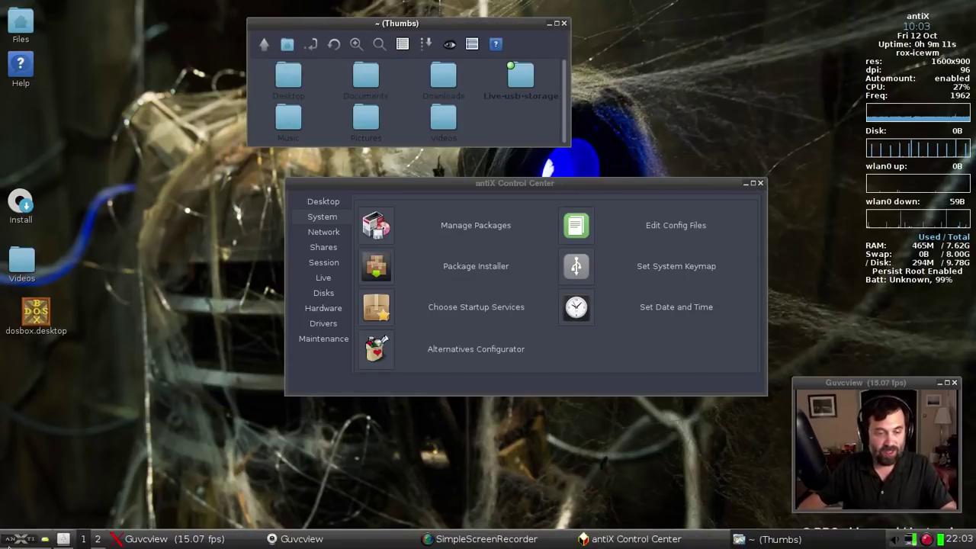
Choose Applications > Preferences > Add Menu Item to get the add-desktop dialog prefilled with My App.
{"action": "left_click", "coordinate": [19, 539]}
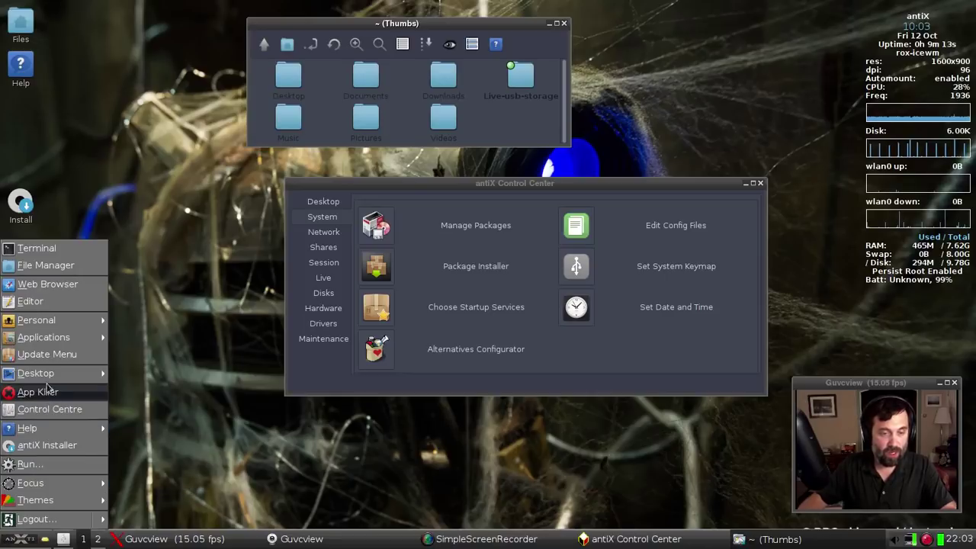
{"action": "mouse_move", "coordinate": [46, 337]}
{"action": "mouse_move", "coordinate": [190, 480]}
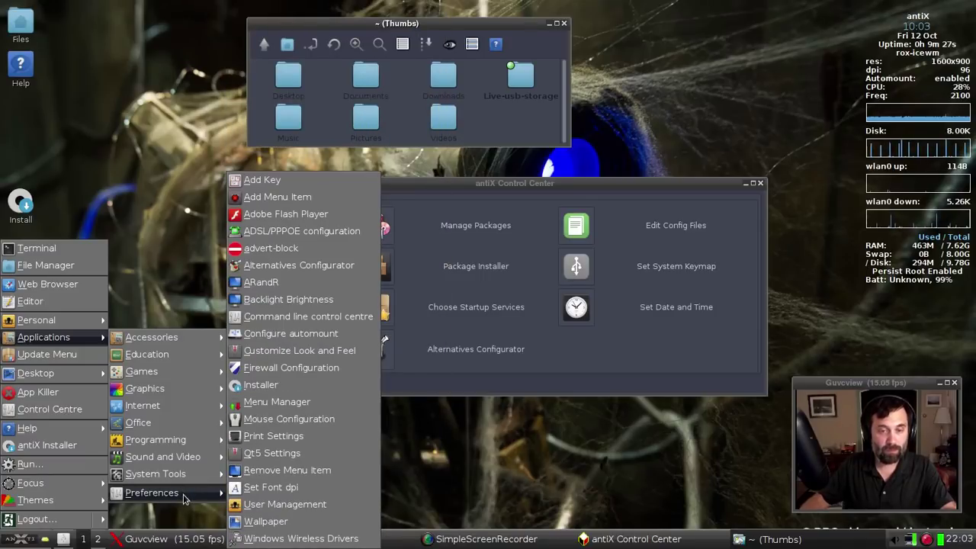
{"action": "left_click", "coordinate": [278, 198]}
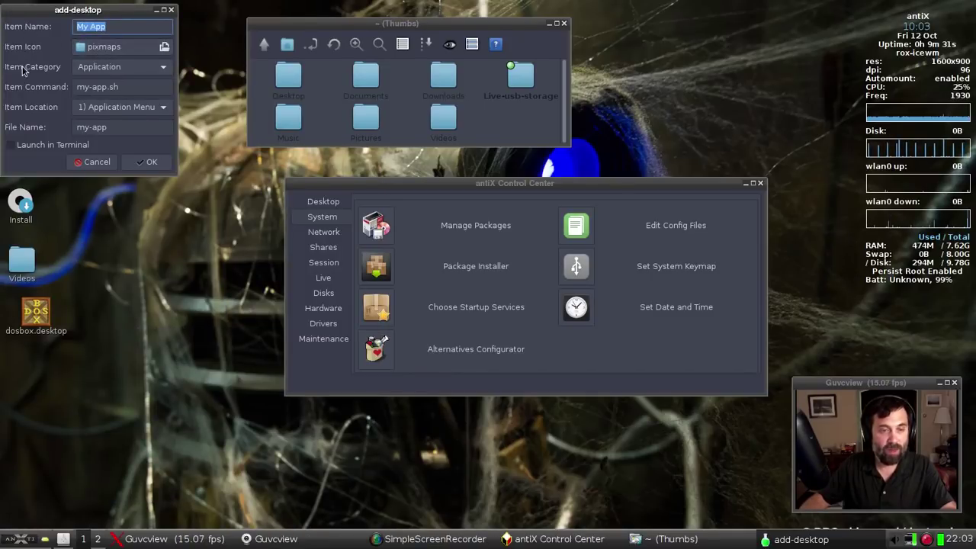
Leave Item Location on Application Menu and cancel the new menu item.
{"action": "left_click", "coordinate": [131, 114]}
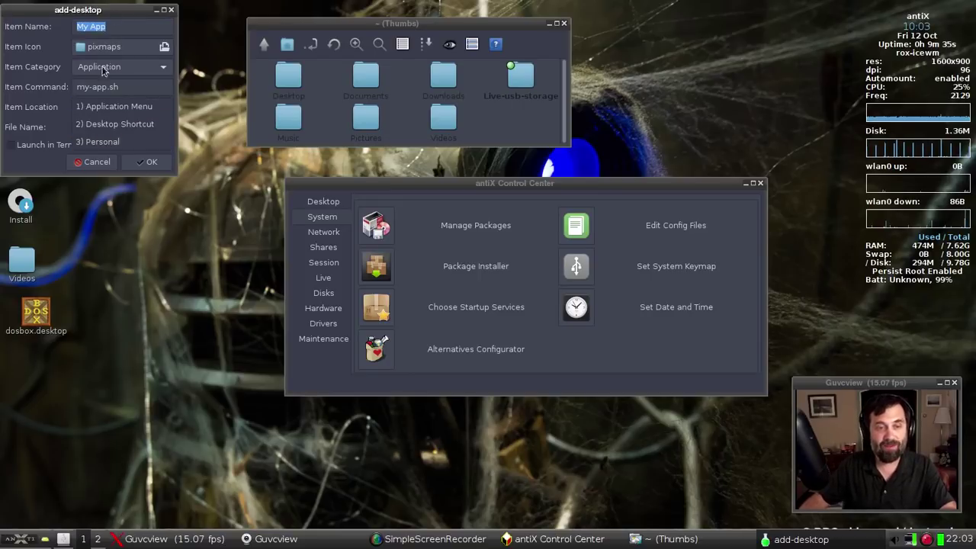
{"action": "left_click", "coordinate": [89, 165]}
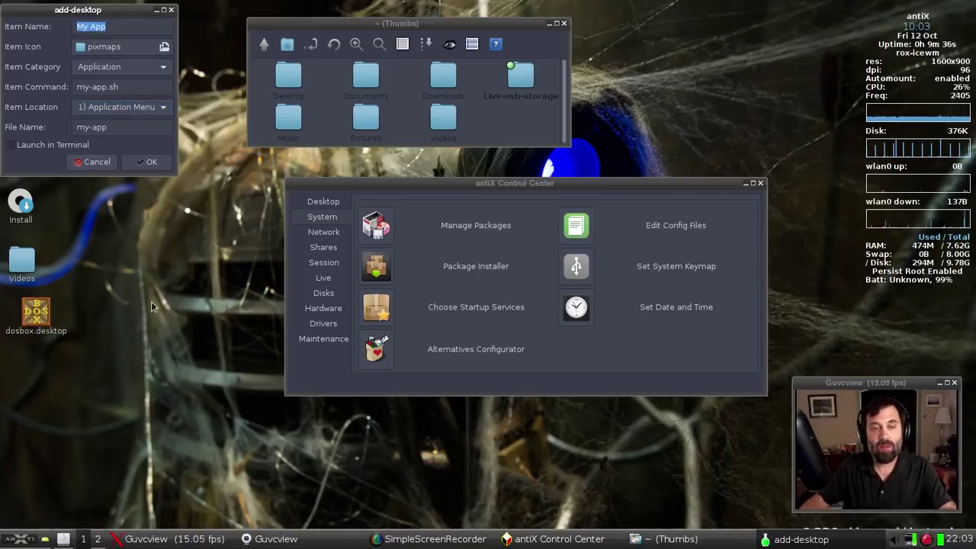
{"action": "left_click", "coordinate": [96, 161]}
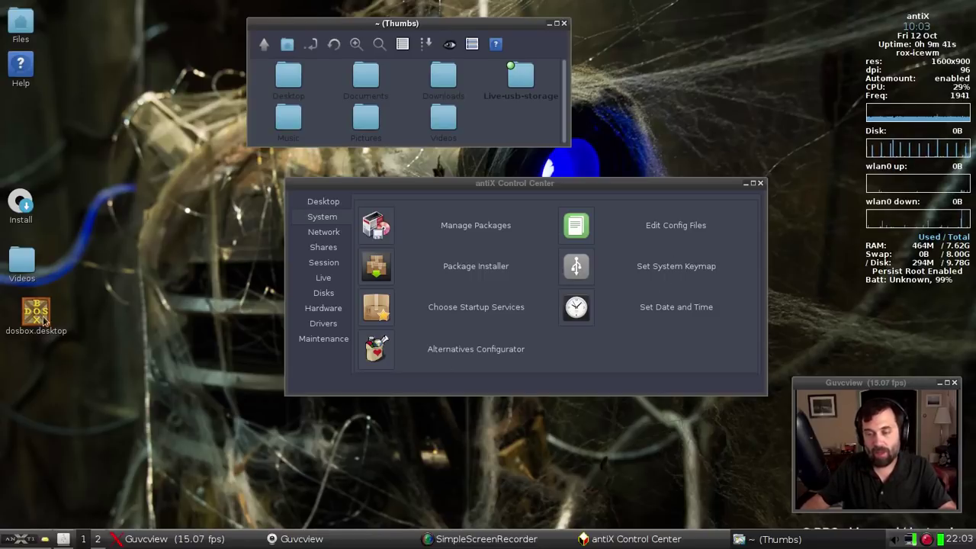
Test-launch DOSBox from its desktop icon, then close DOSBox, the Control Center and the home window.
{"action": "double_click", "coordinate": [66, 328]}
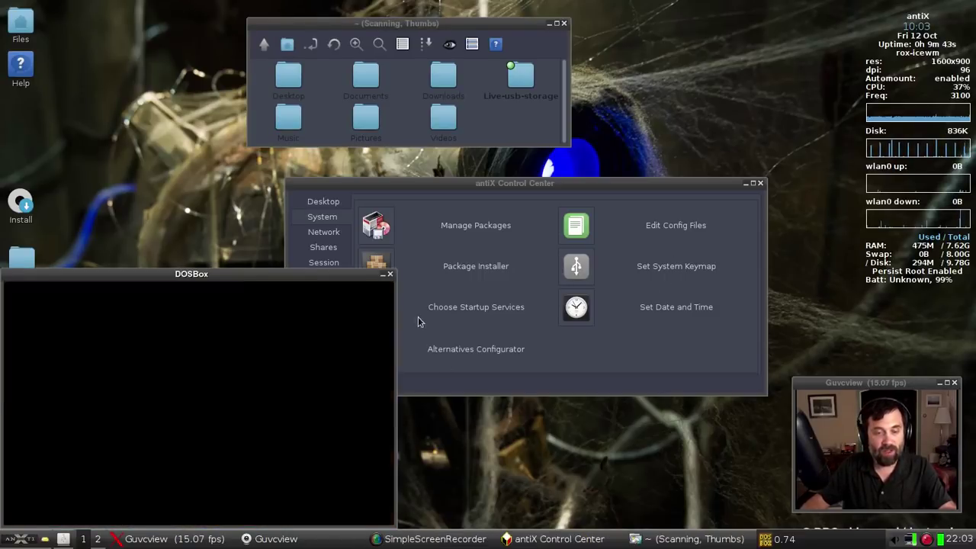
{"action": "left_click", "coordinate": [389, 275]}
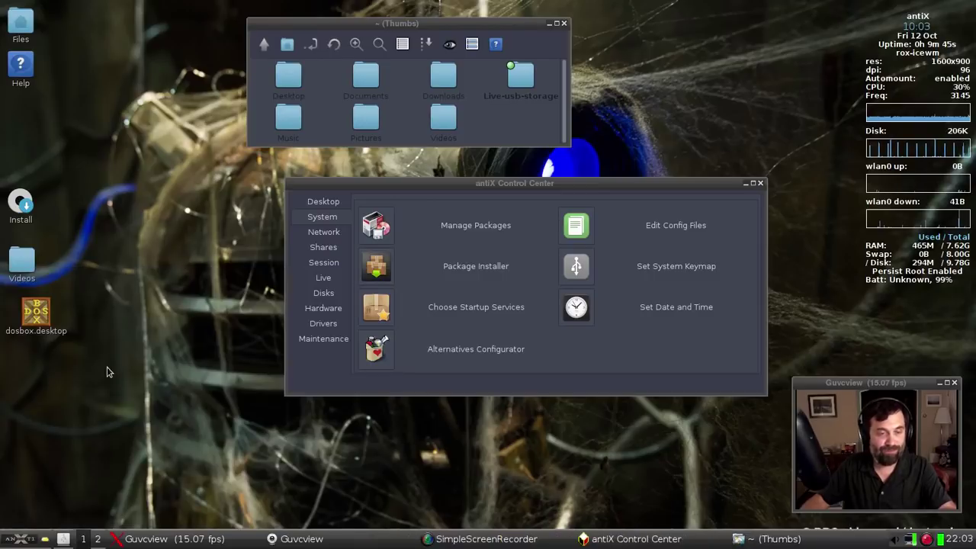
{"action": "left_click", "coordinate": [760, 183]}
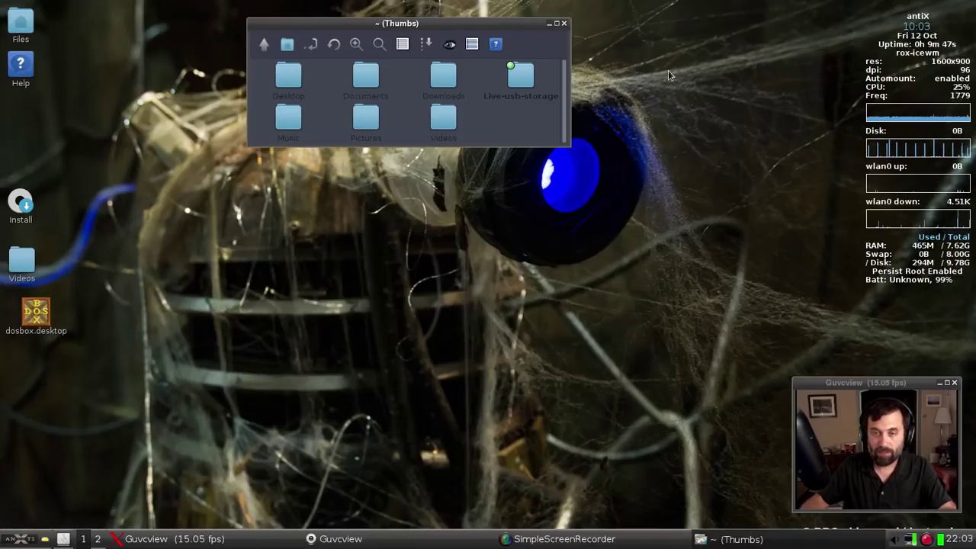
{"action": "left_click", "coordinate": [564, 23]}
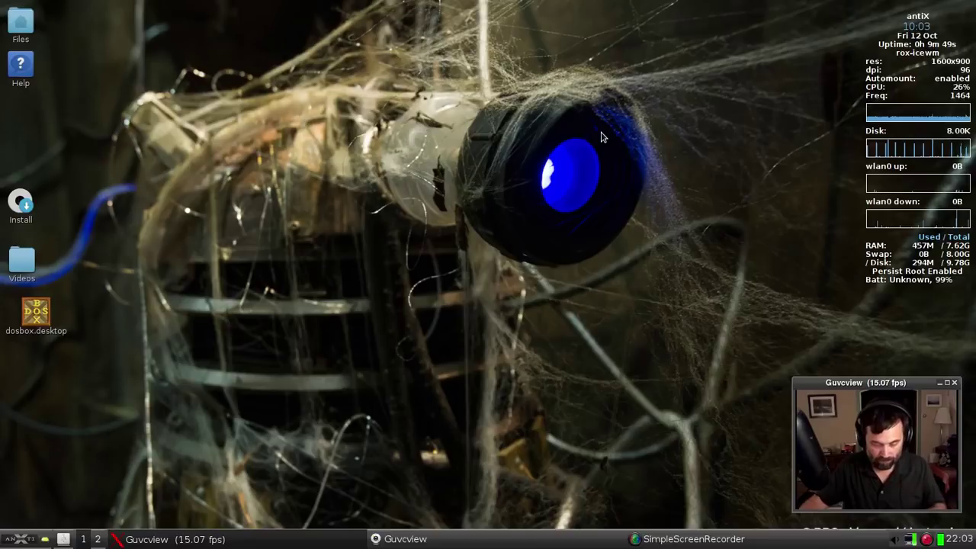
Reopen the antiX Control Center via the start menu's Control Centre entry.
{"action": "left_click", "coordinate": [17, 539]}
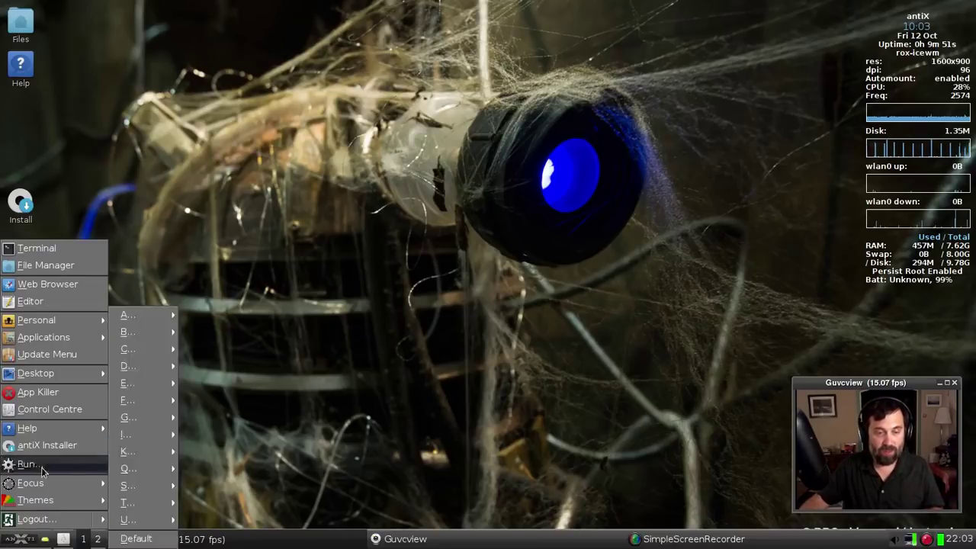
{"action": "mouse_move", "coordinate": [43, 326]}
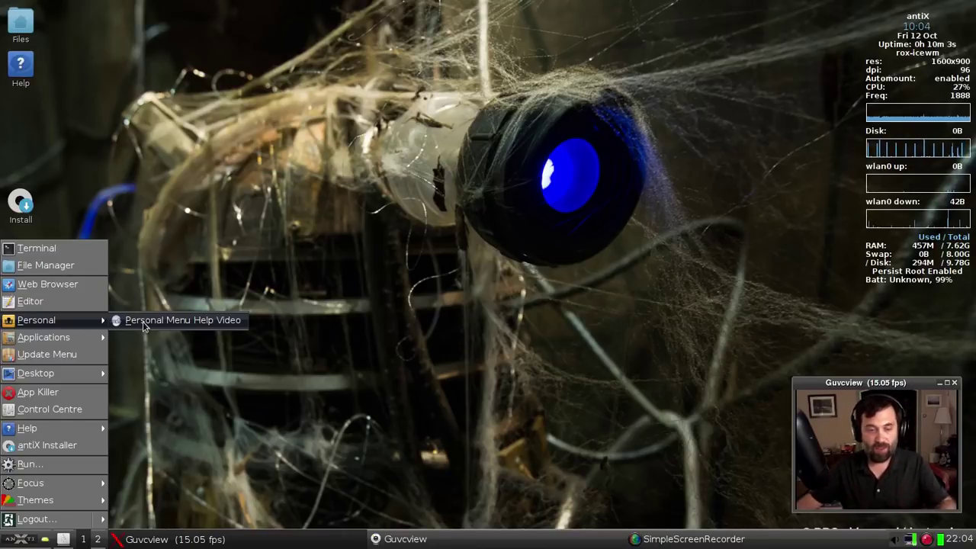
{"action": "left_click", "coordinate": [58, 409]}
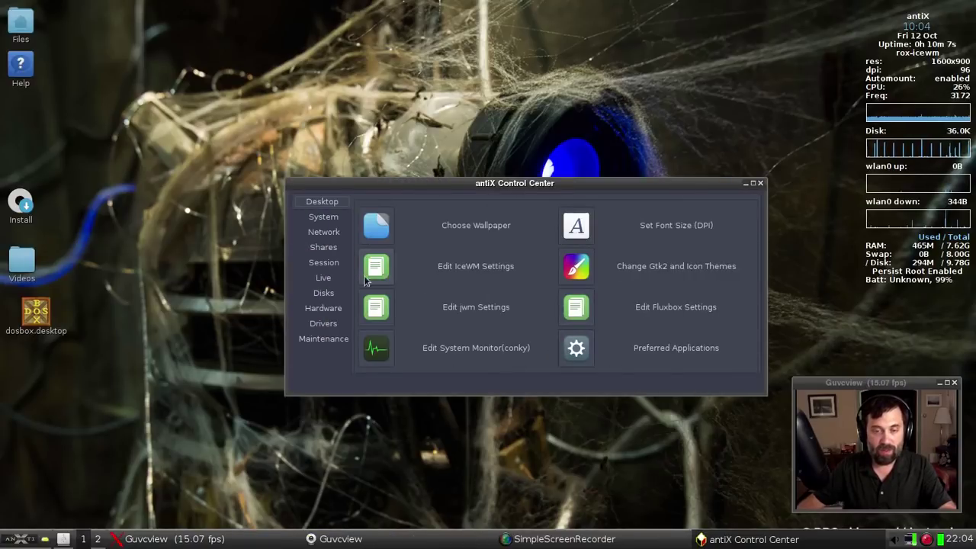
Open the Edit menus Menu Manager from the Maintenance tools and cancel it without choosing.
{"action": "left_click", "coordinate": [327, 340]}
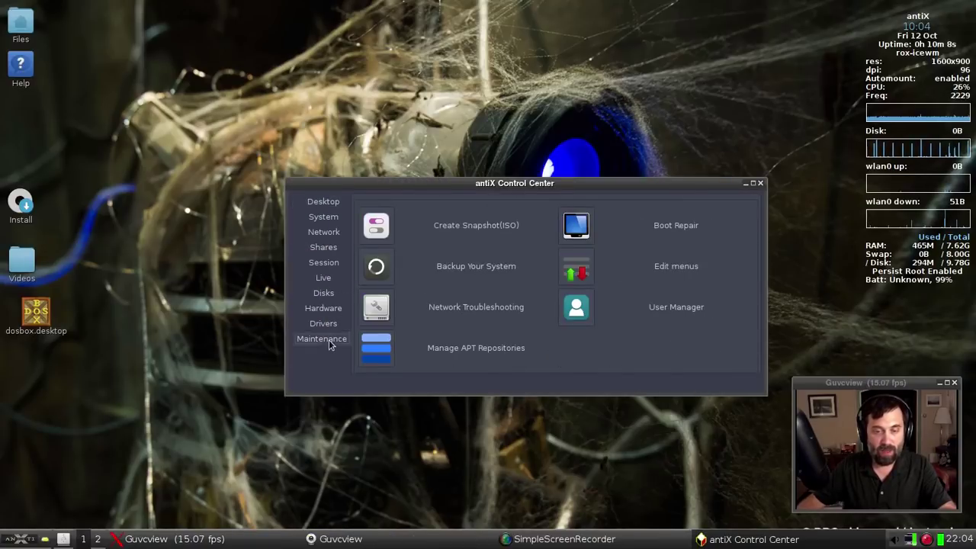
{"action": "left_click", "coordinate": [578, 263]}
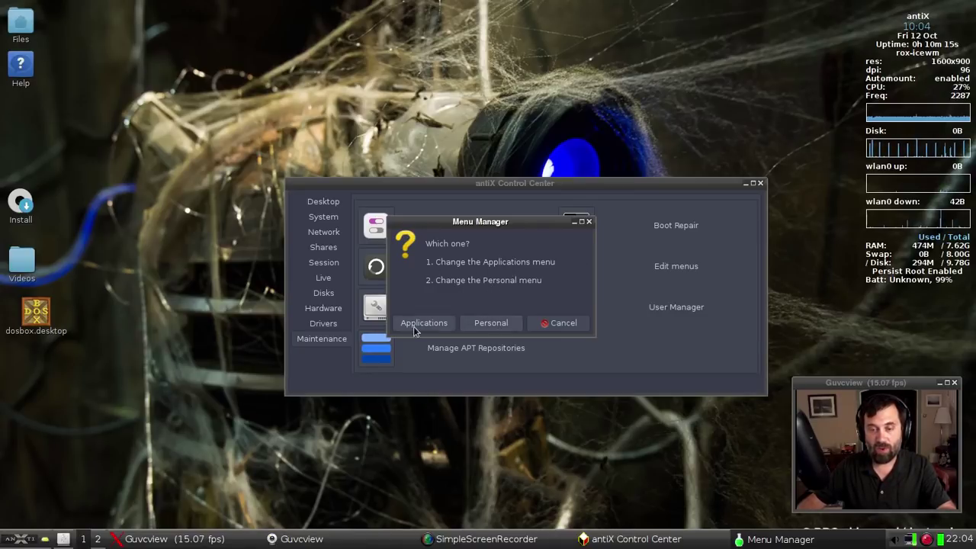
{"action": "left_click", "coordinate": [562, 325]}
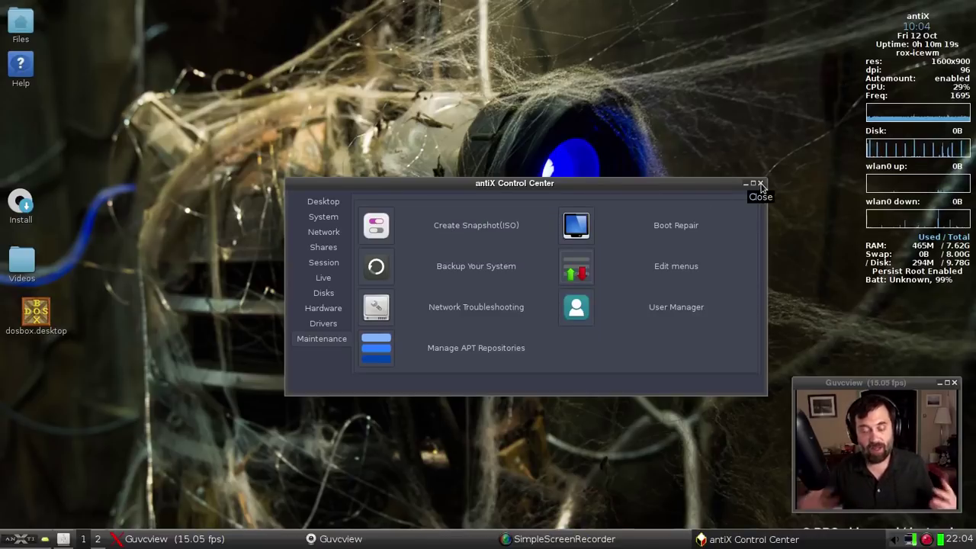
Glance at the start menu, dismiss it, and switch the Control Center to Session tools.
{"action": "left_click", "coordinate": [19, 540]}
{"action": "mouse_move", "coordinate": [73, 325]}
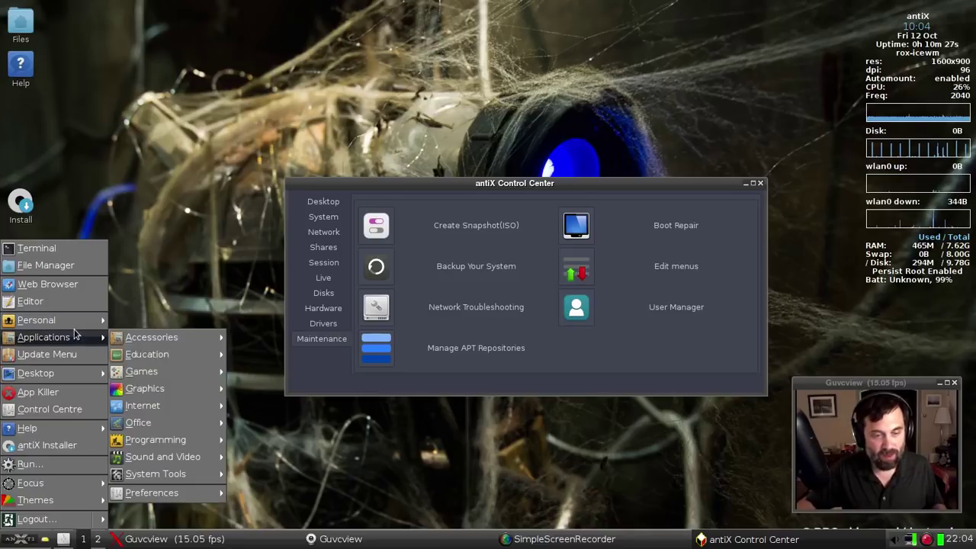
{"action": "left_click", "coordinate": [538, 459]}
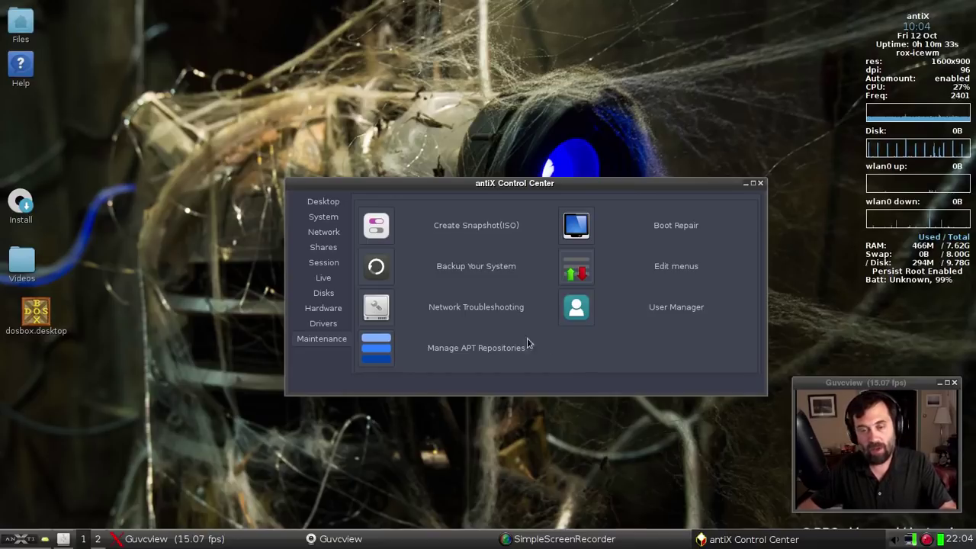
{"action": "left_click", "coordinate": [321, 264]}
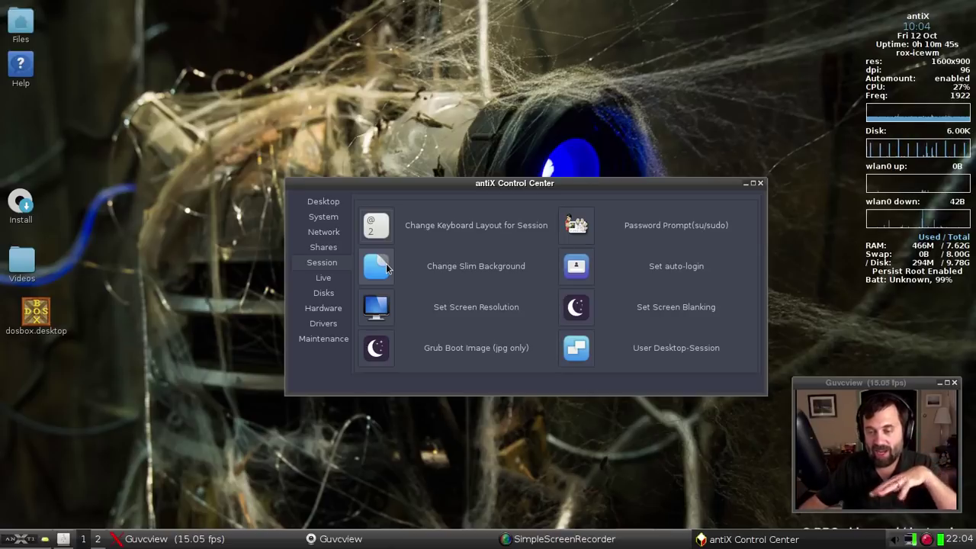
Browse demo > Live-usb-storage > wallpapers in the Slim background picker, then cancel unchanged.
{"action": "left_click", "coordinate": [386, 267]}
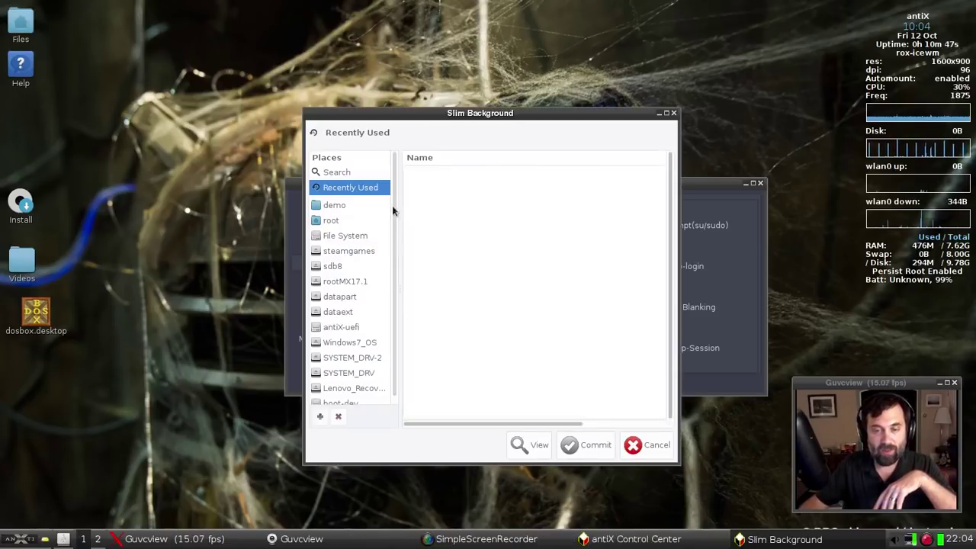
{"action": "left_click", "coordinate": [320, 206]}
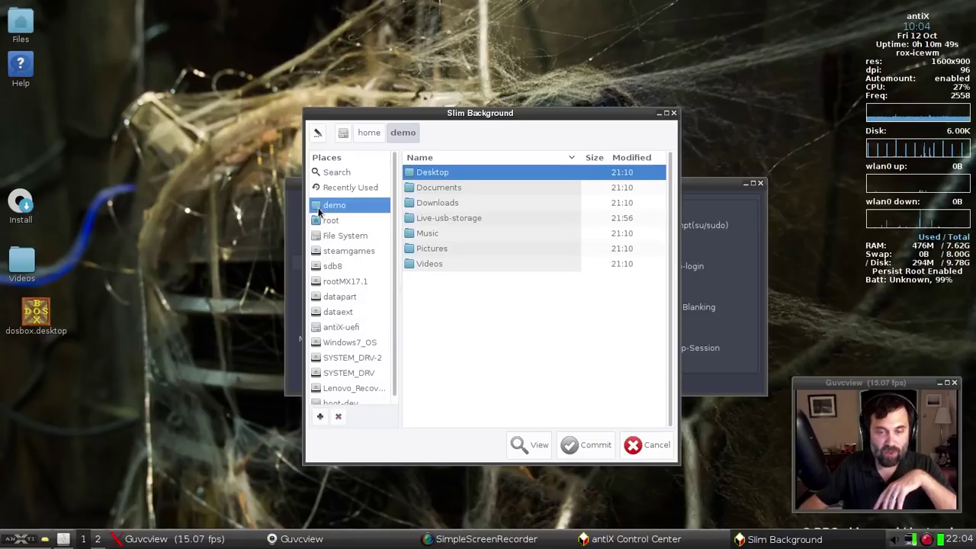
{"action": "double_click", "coordinate": [441, 220]}
{"action": "double_click", "coordinate": [423, 174]}
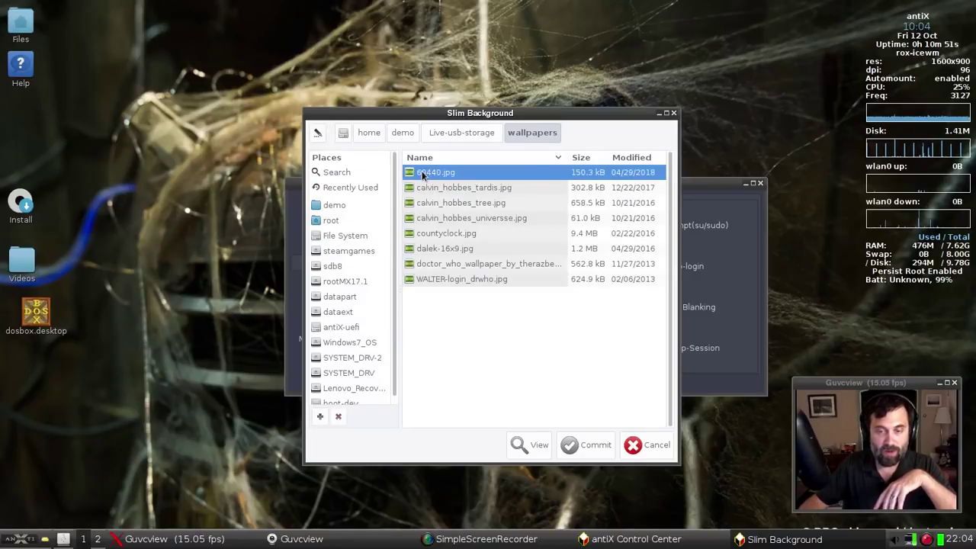
{"action": "left_click", "coordinate": [431, 188]}
{"action": "left_click", "coordinate": [440, 202]}
{"action": "left_click", "coordinate": [450, 232]}
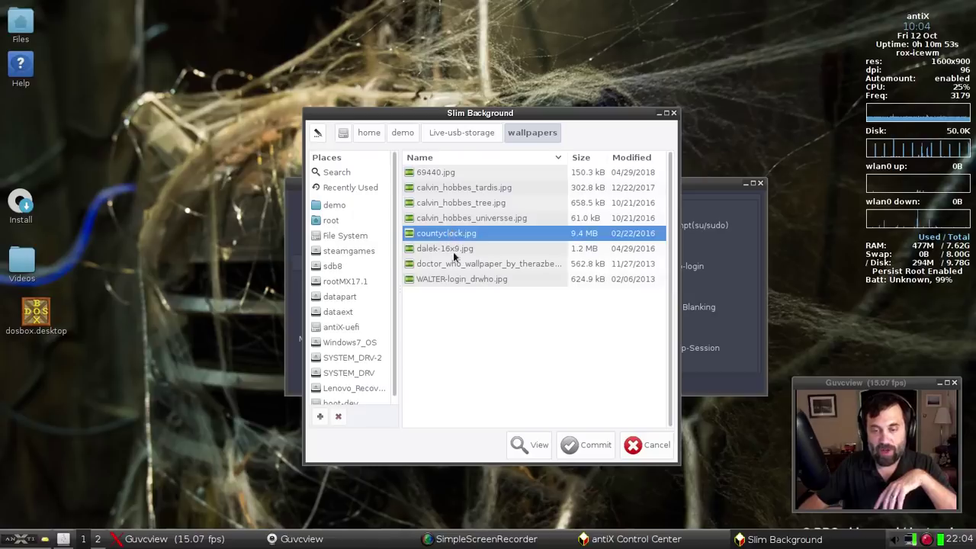
{"action": "left_click", "coordinate": [461, 264]}
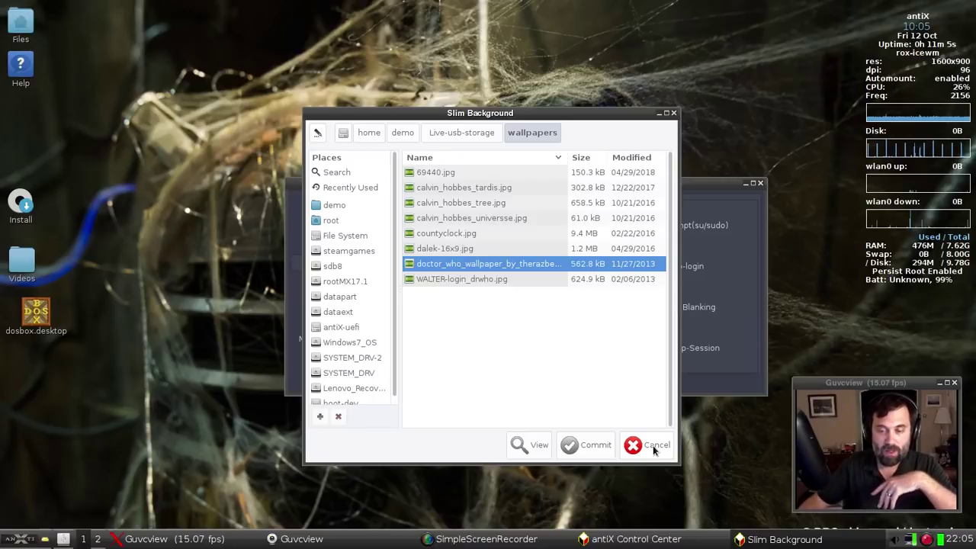
{"action": "left_click", "coordinate": [653, 448]}
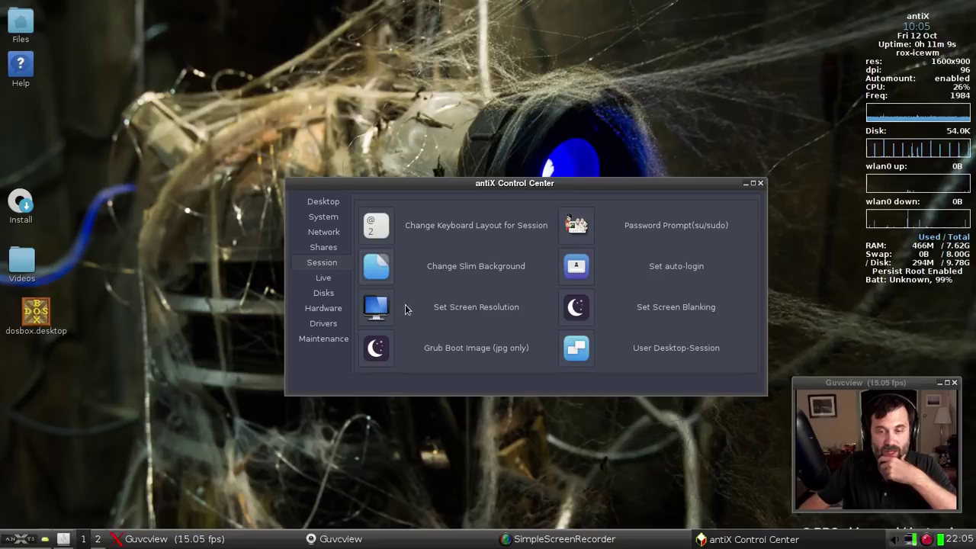
Open and cancel the Grub Boot Image picker, then close the Control Center.
{"action": "left_click", "coordinate": [375, 352]}
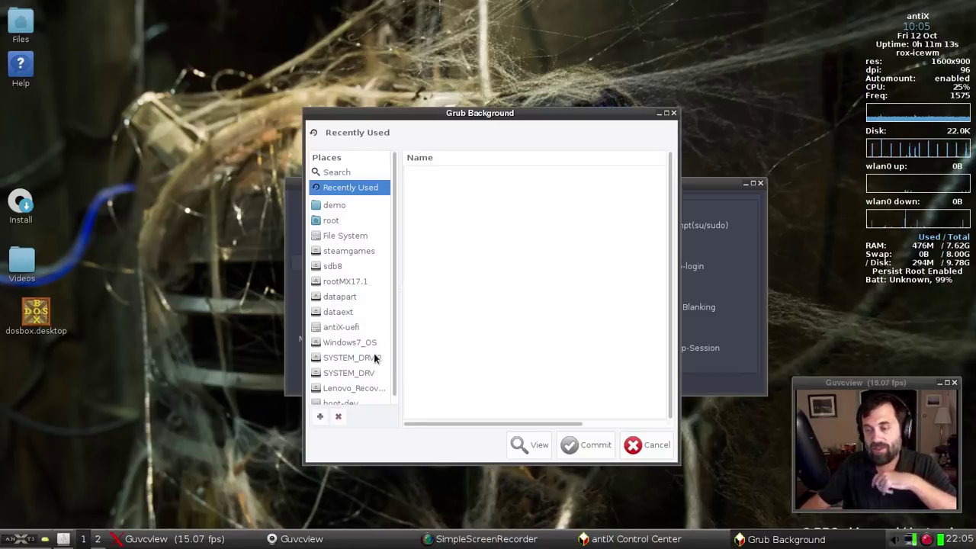
{"action": "left_click", "coordinate": [654, 446]}
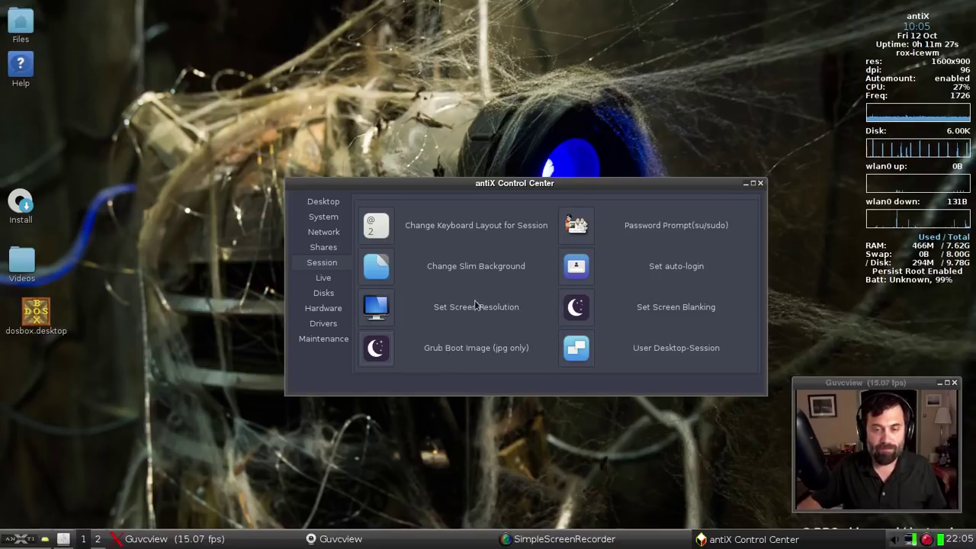
{"action": "left_click", "coordinate": [761, 184]}
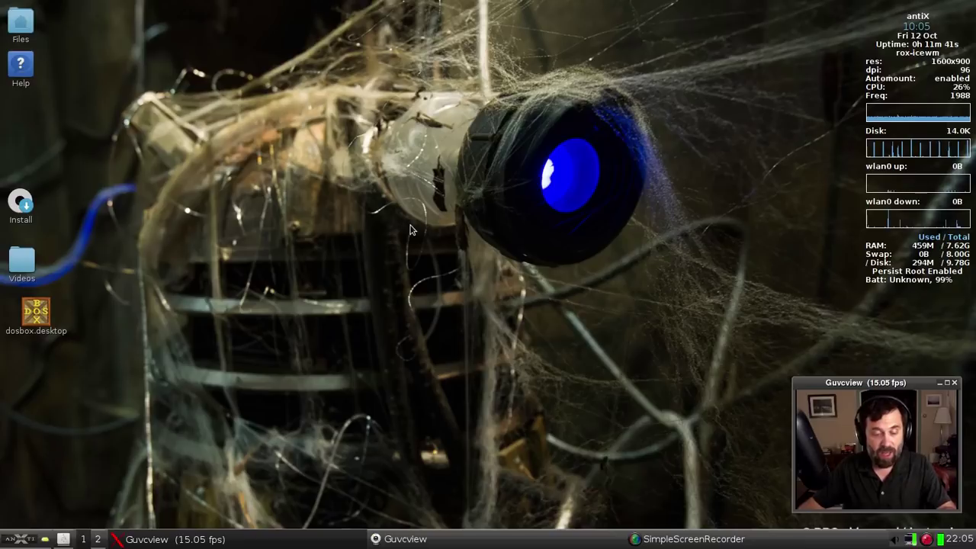
Turn on the ROX panel via the start menu's Desktop > RoxPanel on/off entry.
{"action": "key", "text": "ctrl+Escape"}
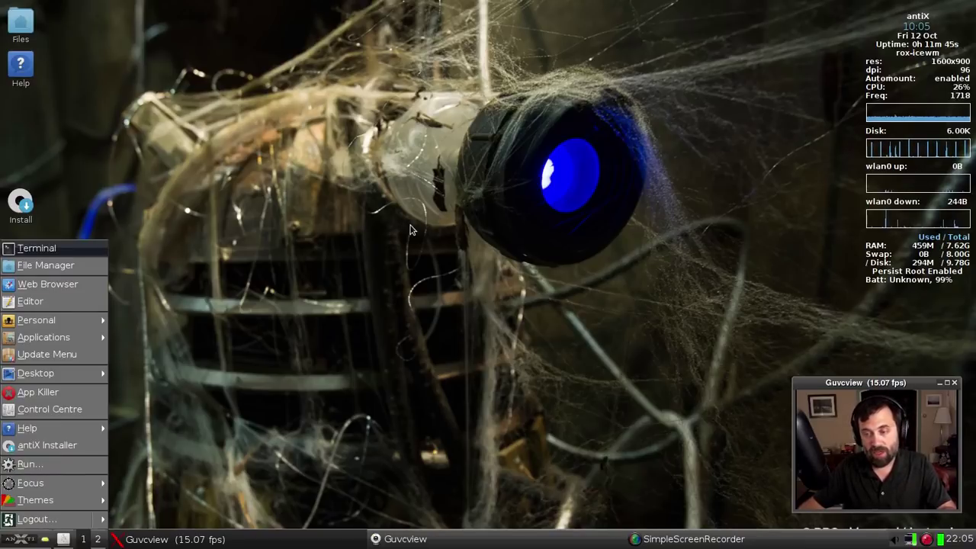
{"action": "key", "text": "Down"}
{"action": "key", "text": "Down"}
{"action": "key", "text": "Down"}
{"action": "key", "text": "Down"}
{"action": "key", "text": "Down"}
{"action": "key", "text": "Down"}
{"action": "key", "text": "Down"}
{"action": "key", "text": "Right"}
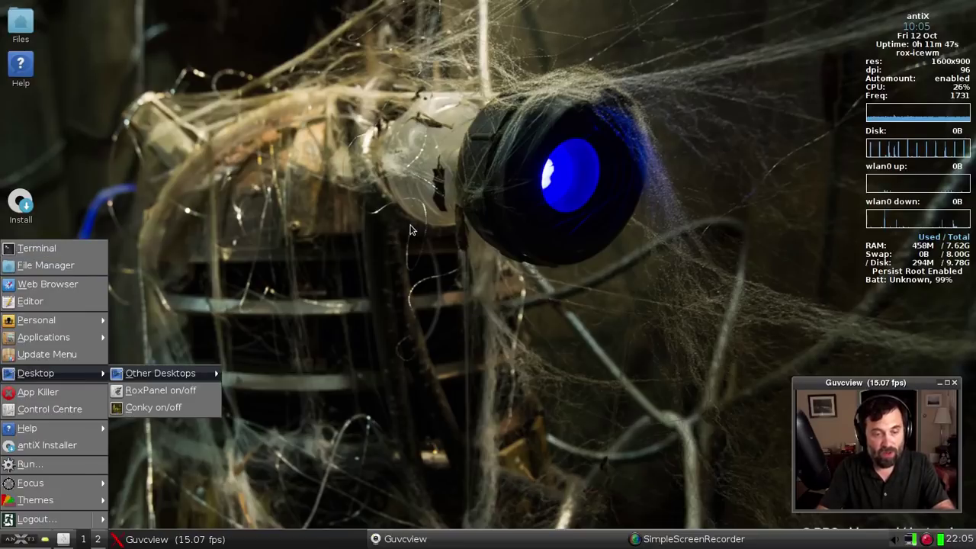
{"action": "key", "text": "Down"}
{"action": "key", "text": "Return"}
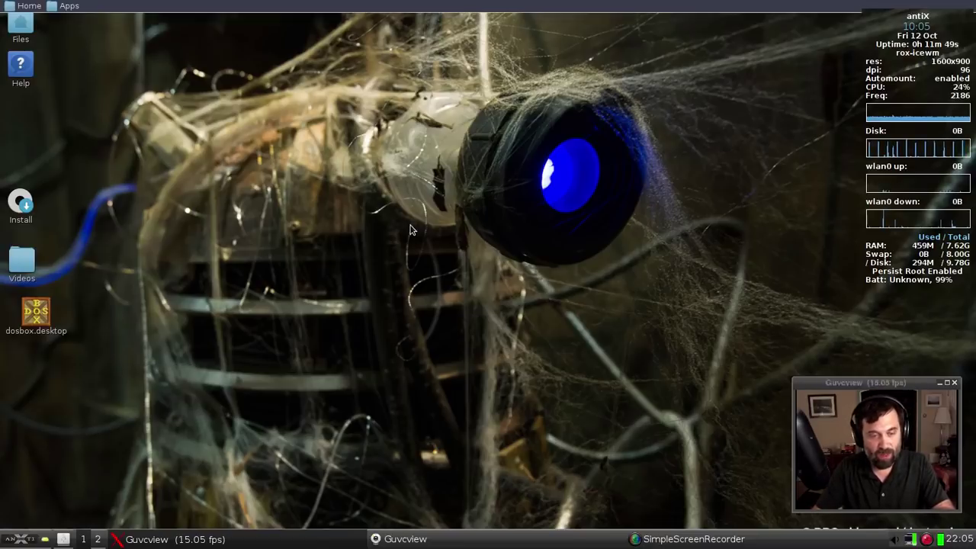
Remove the ROX panel from the top of the screen, confirming with OK.
{"action": "right_click", "coordinate": [618, 4]}
{"action": "left_click", "coordinate": [633, 114]}
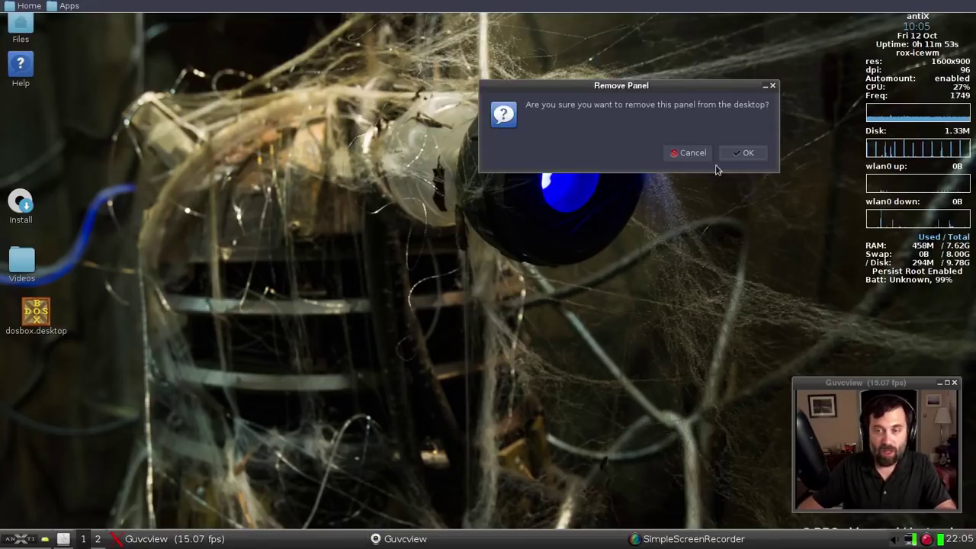
{"action": "left_click", "coordinate": [751, 159]}
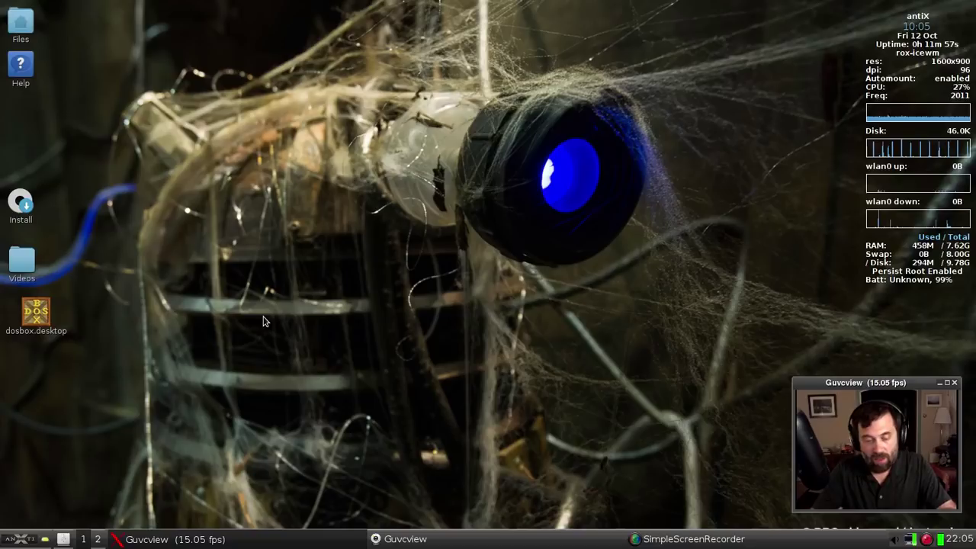
{"action": "key", "text": "ctrl+Escape"}
{"action": "key", "text": "Down"}
{"action": "key", "text": "Down"}
{"action": "key", "text": "Down"}
{"action": "key", "text": "Down"}
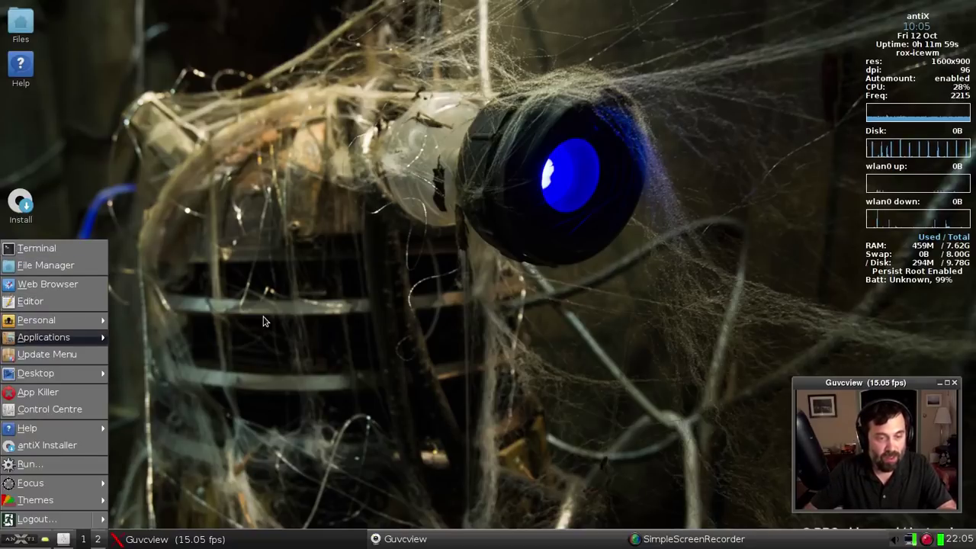
Browse the Accessories, Education and Games application lists in the start menu by keyboard.
{"action": "key", "text": "Right"}
{"action": "key", "text": "Right"}
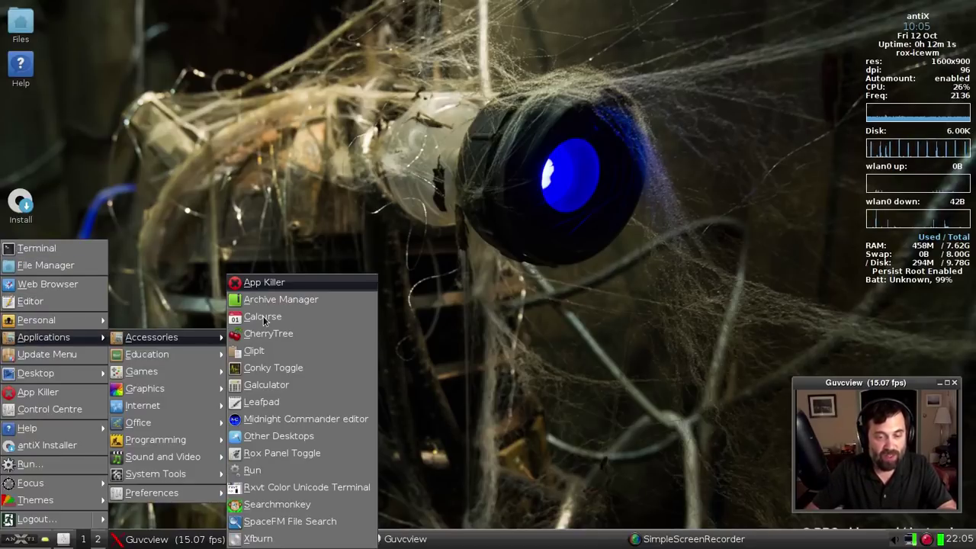
{"action": "key", "text": "Left"}
{"action": "key", "text": "Down"}
{"action": "key", "text": "Left"}
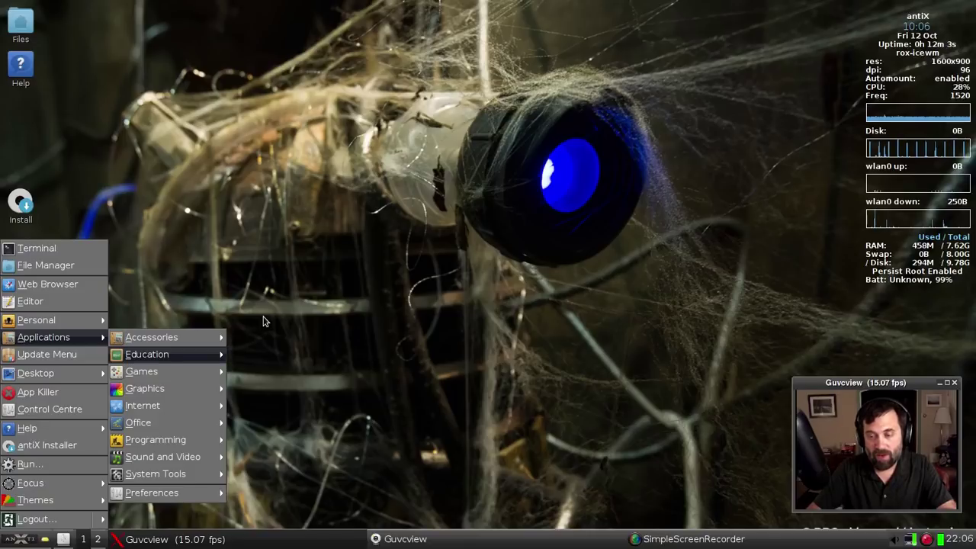
{"action": "key", "text": "Down"}
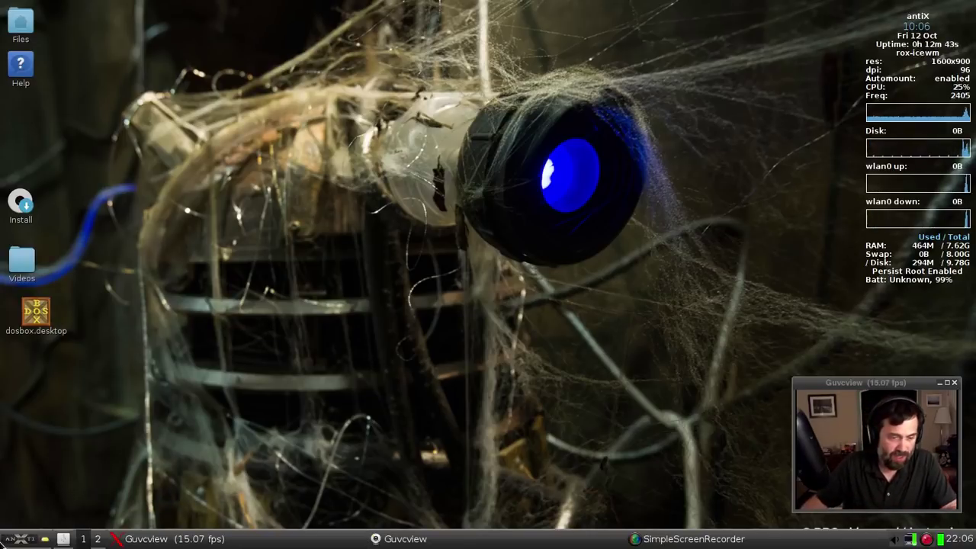
Reopen the menu to view Sound and Video and System Tools, then close it.
{"action": "left_click", "coordinate": [18, 538]}
{"action": "mouse_move", "coordinate": [55, 340]}
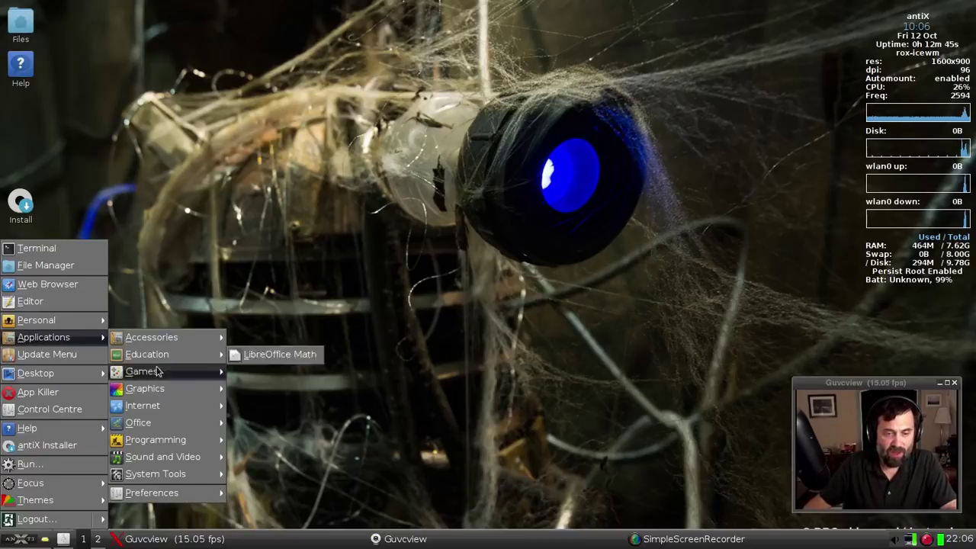
{"action": "mouse_move", "coordinate": [178, 455]}
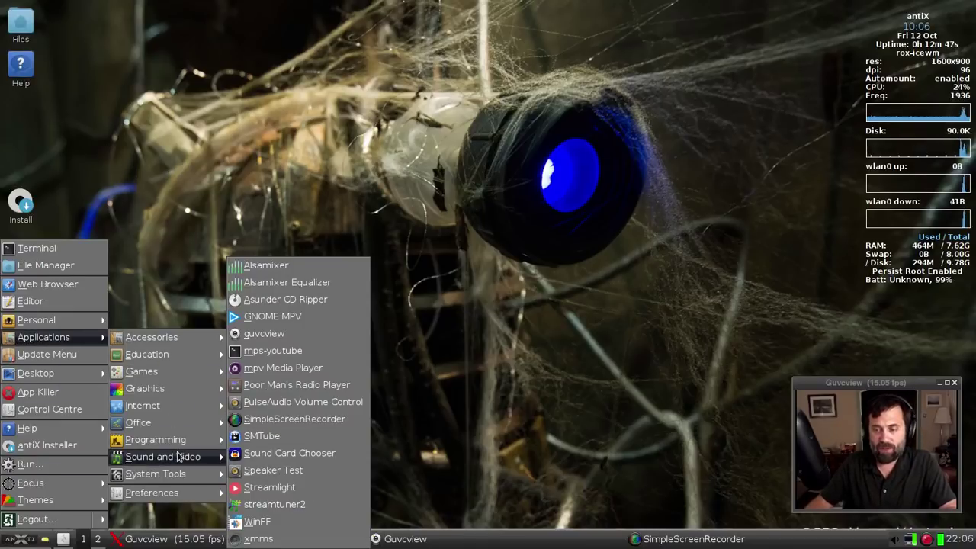
{"action": "mouse_move", "coordinate": [180, 474]}
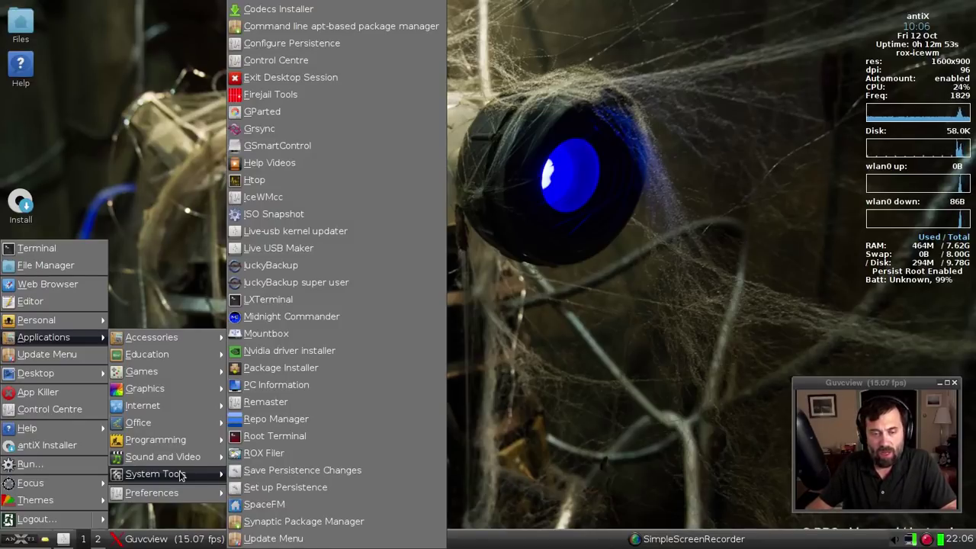
{"action": "left_click", "coordinate": [639, 283]}
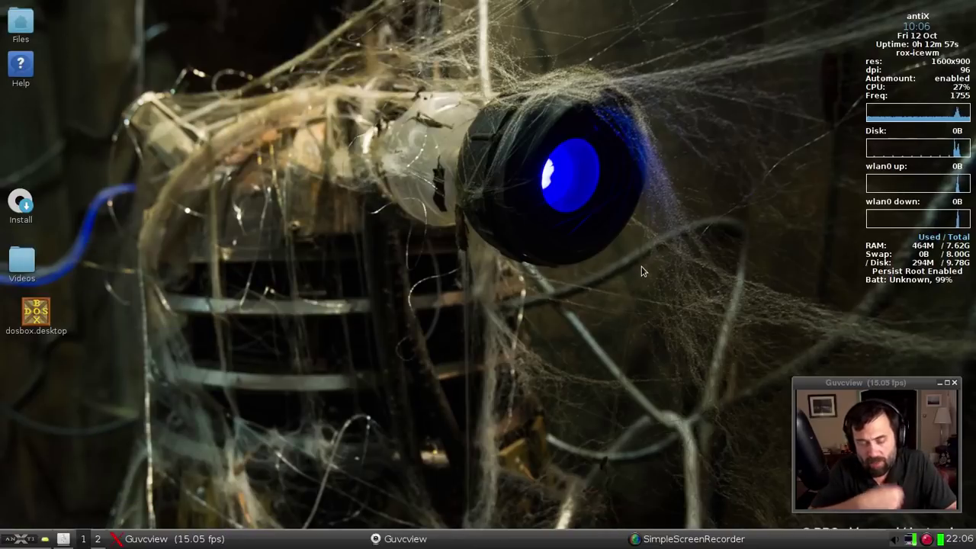